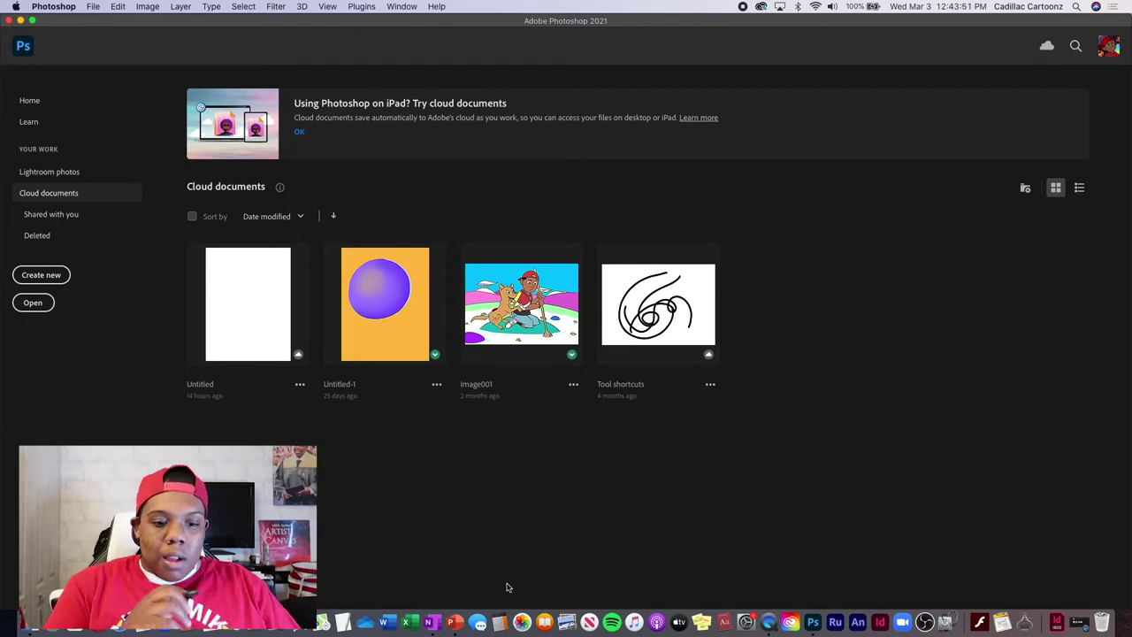
# Create a 12 x 9 inch document at 600 ppi with a white background and add a new layer above the background.
pyautogui.click(44, 274)
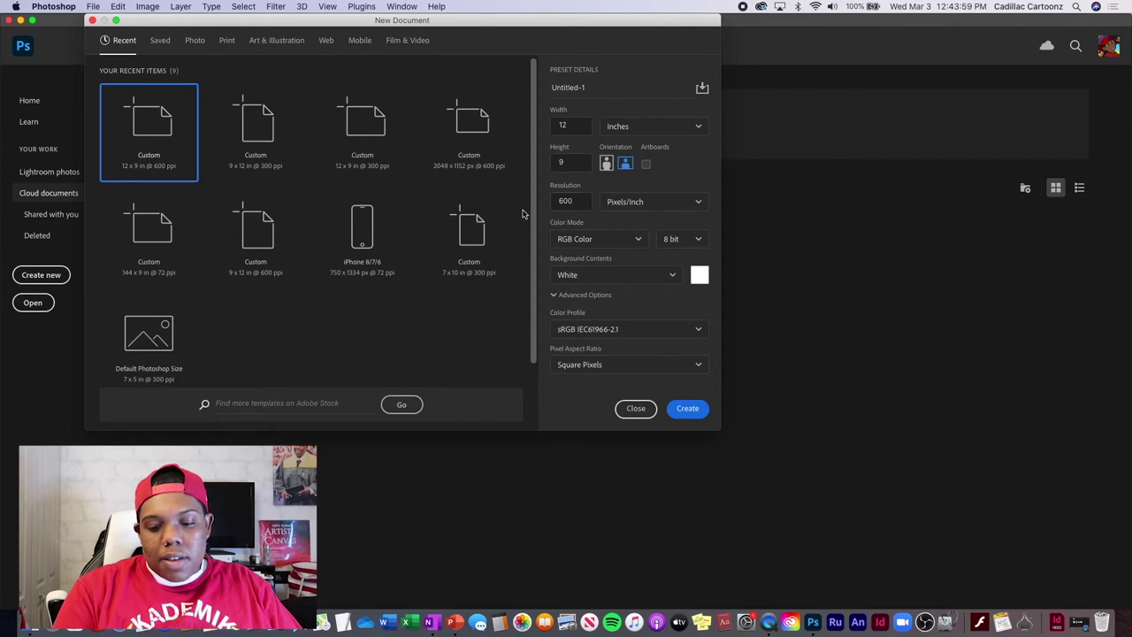
pyautogui.click(683, 411)
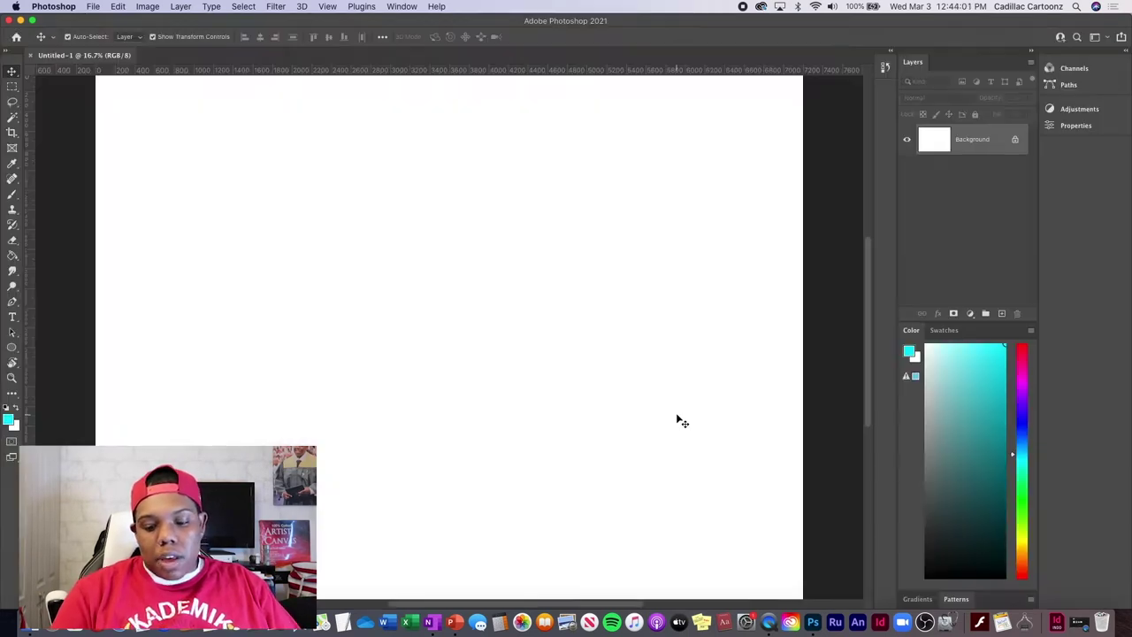
pyautogui.click(1001, 314)
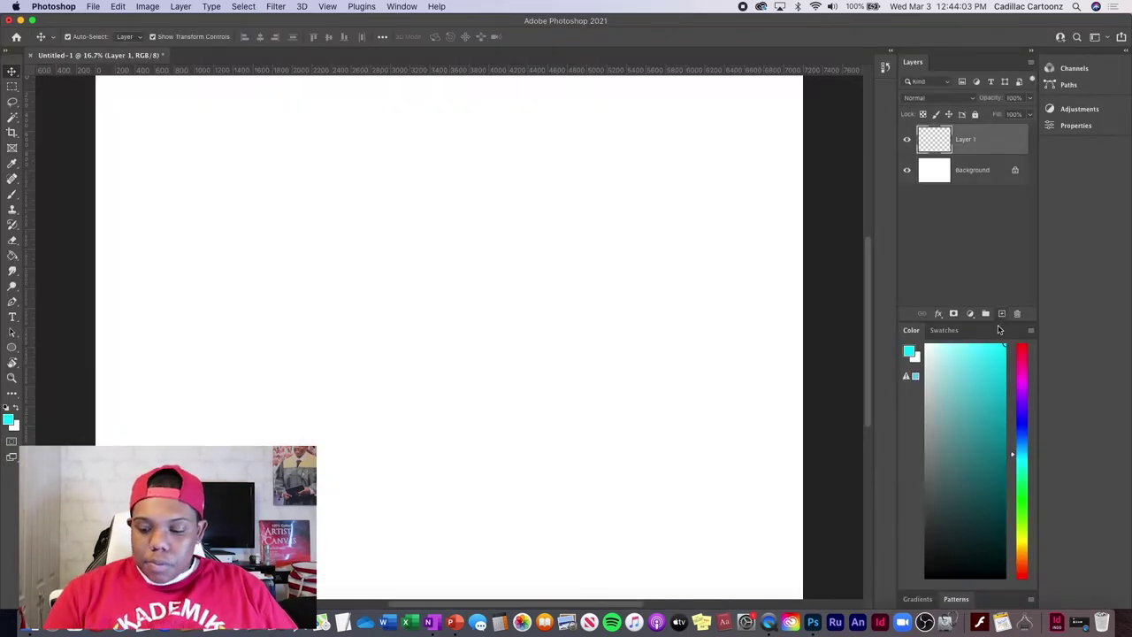
pyautogui.press('super+minus')
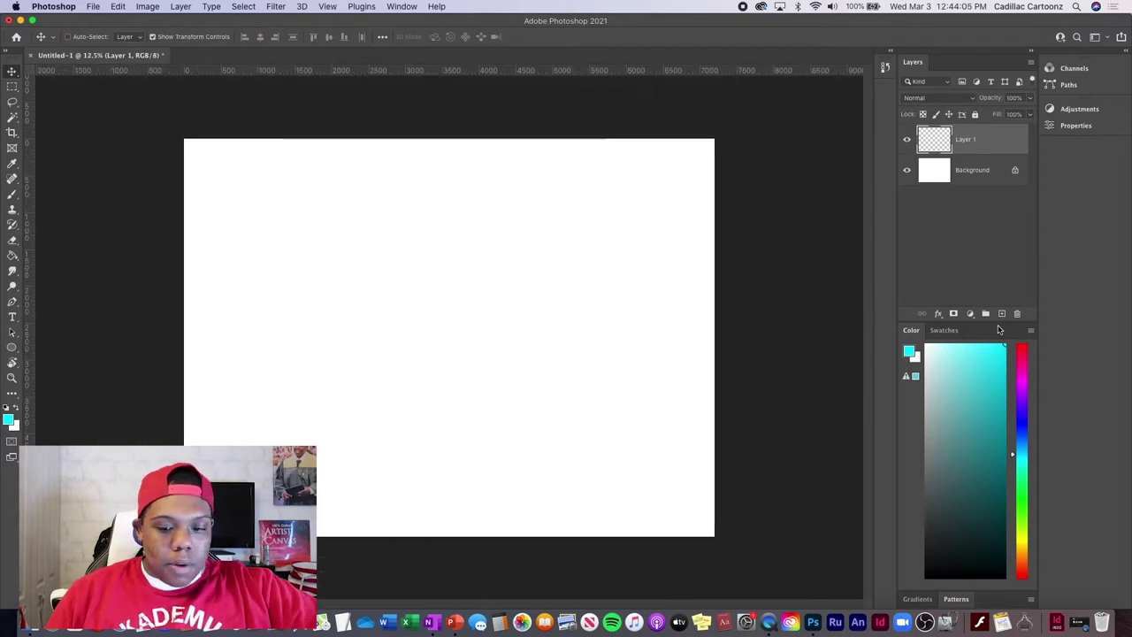
# Pick a dark muted teal as the foreground color and fill Layer 1 with it using the Paint Bucket.
pyautogui.click(1000, 466)
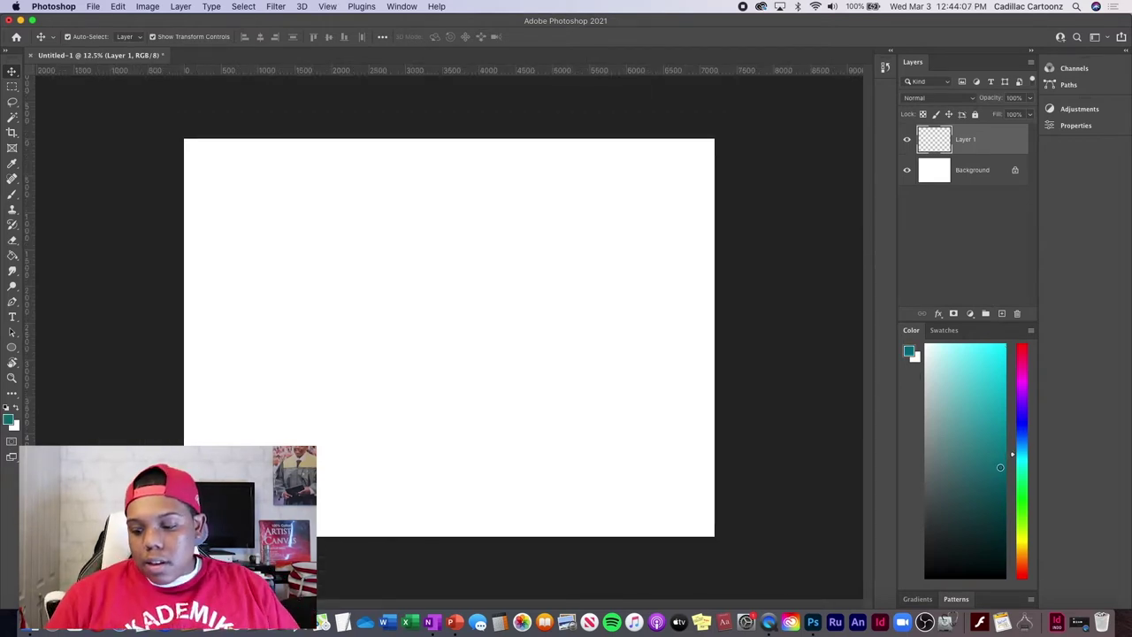
pyautogui.moveTo(1001, 474); pyautogui.dragTo(963, 470)
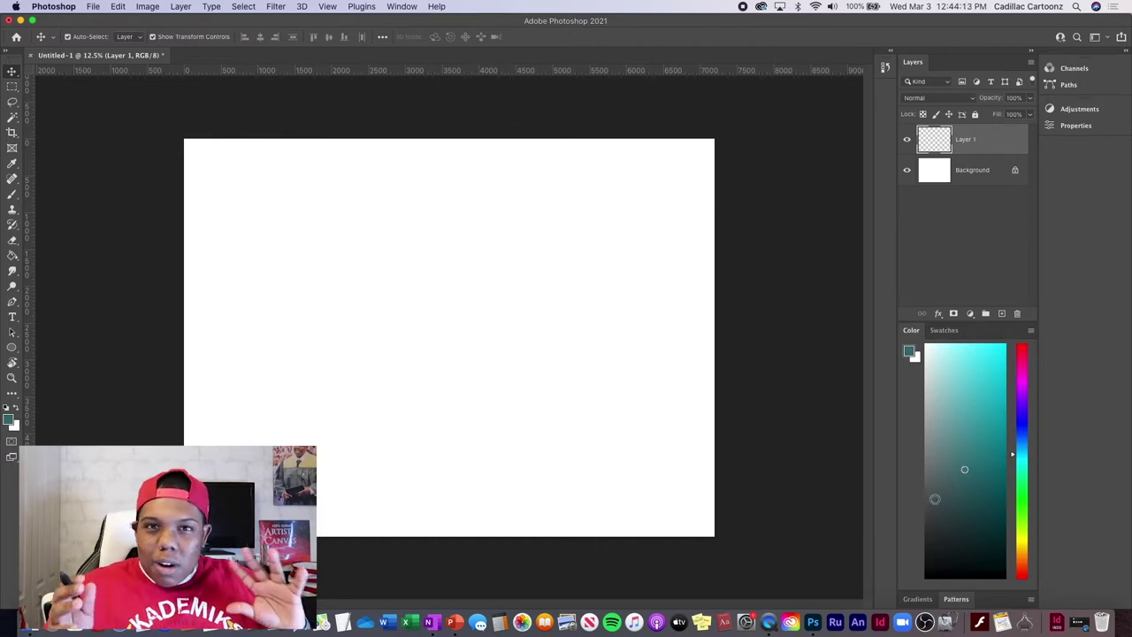
pyautogui.click(11, 254)
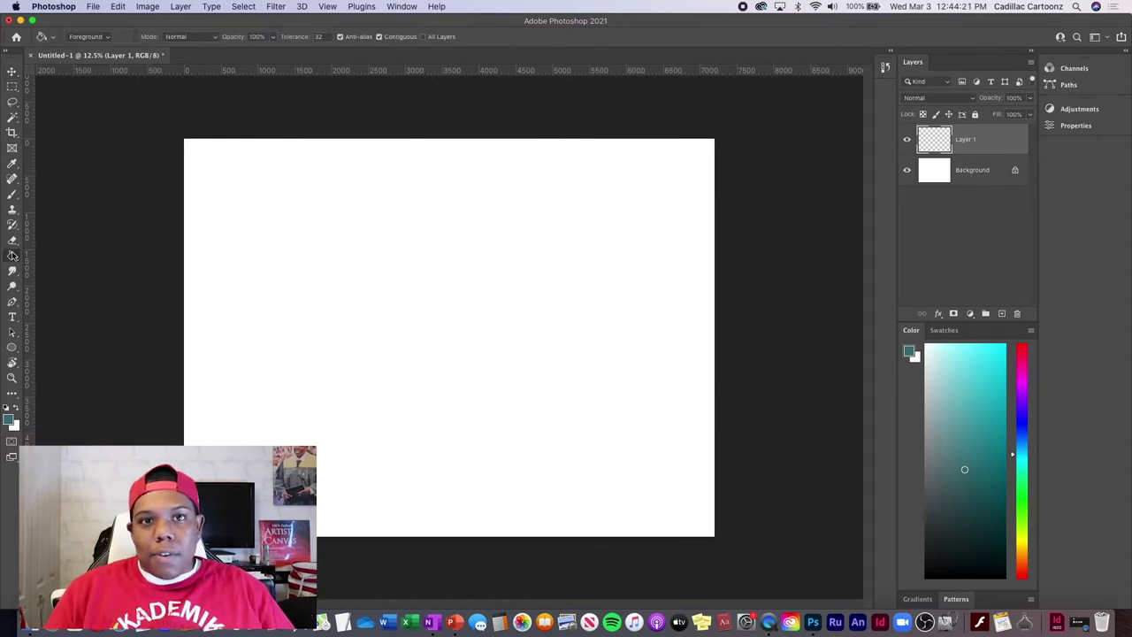
pyautogui.click(471, 425)
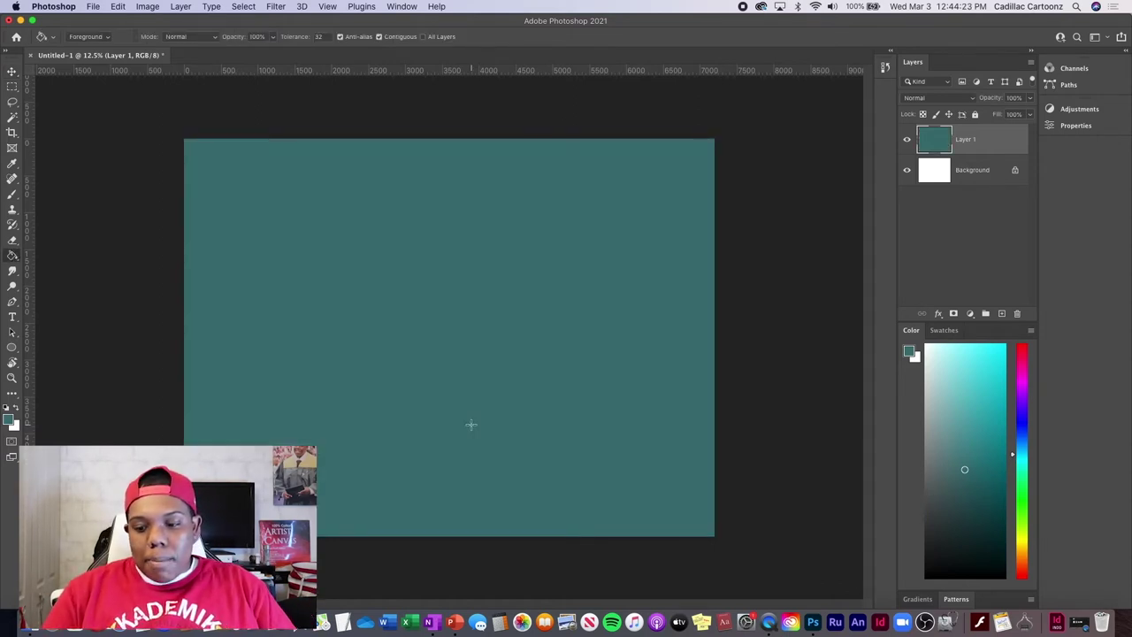
# Add another layer above the teal fill and choose a very pale cyan as the foreground color.
pyautogui.click(11, 255)
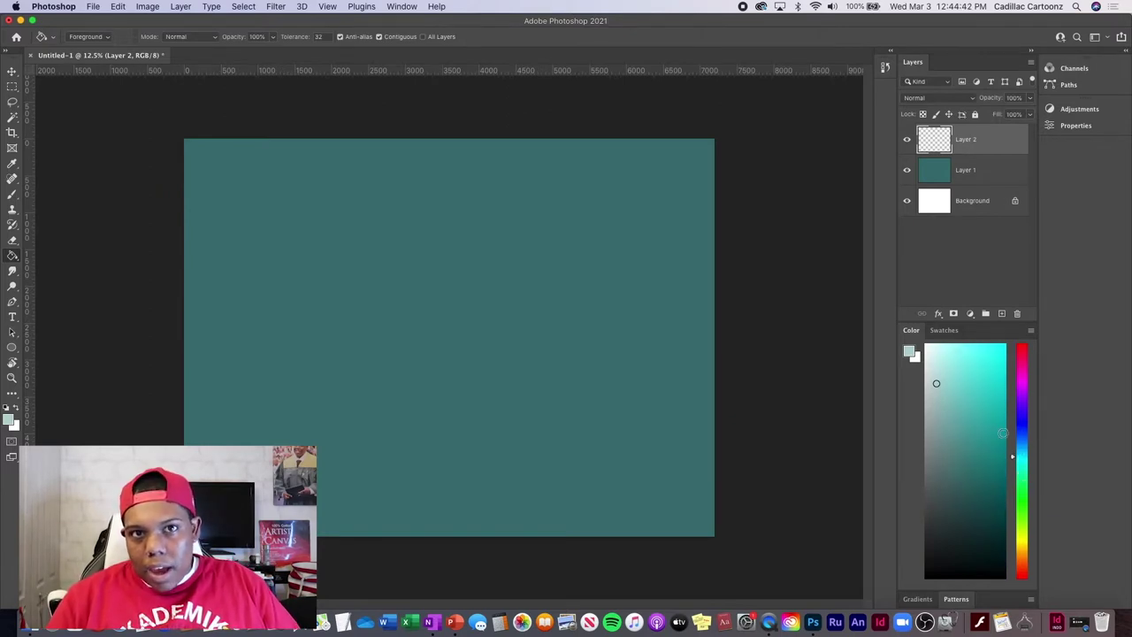
pyautogui.moveTo(936, 352)
pyautogui.mouseDown()
pyautogui.moveTo(922, 341)
pyautogui.moveTo(934, 332)
pyautogui.mouseUp()
pyautogui.moveTo(1022, 458); pyautogui.dragTo(1020, 449)
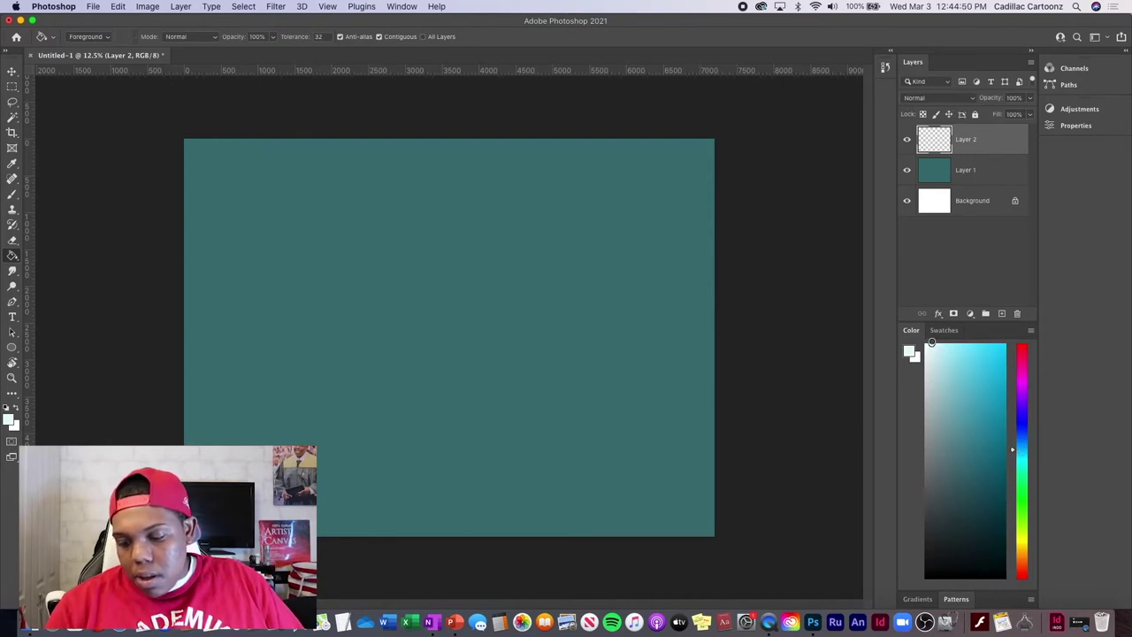
pyautogui.click(1015, 455)
pyautogui.click(932, 347)
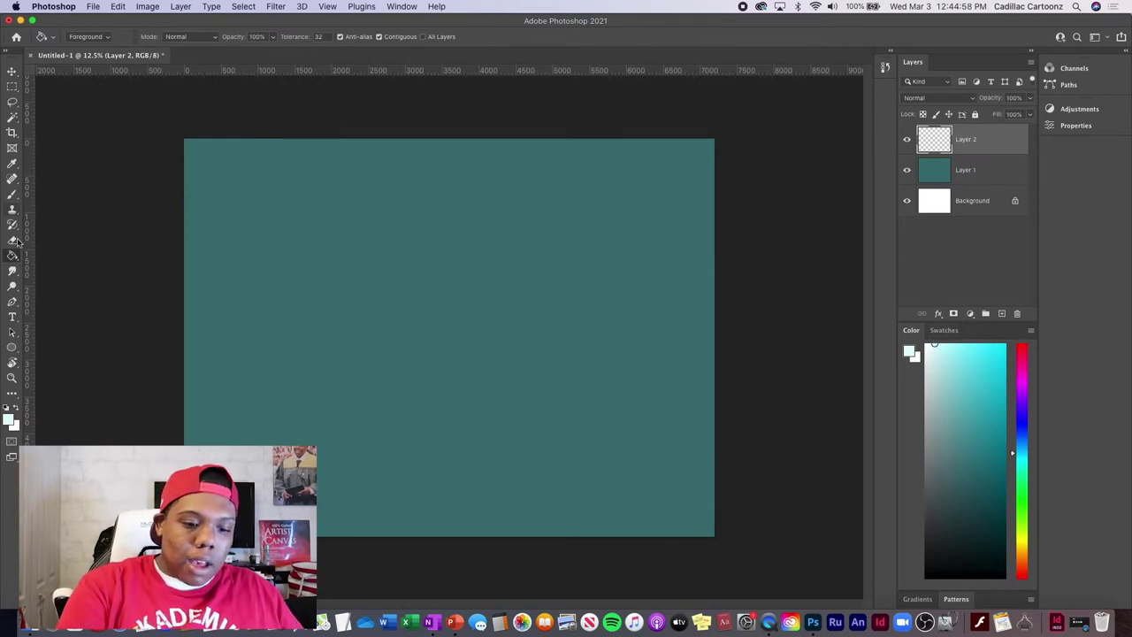
# Set up the Brush tool with the Hard Round brush at a large size.
pyautogui.click(12, 196)
pyautogui.click(12, 202)
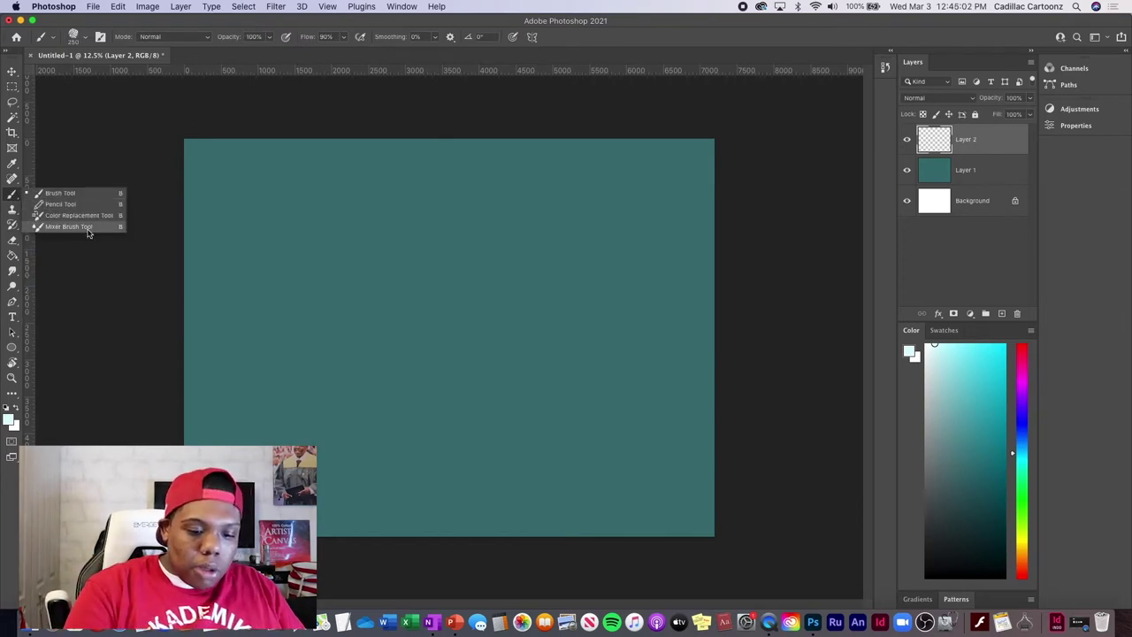
pyautogui.click(80, 37)
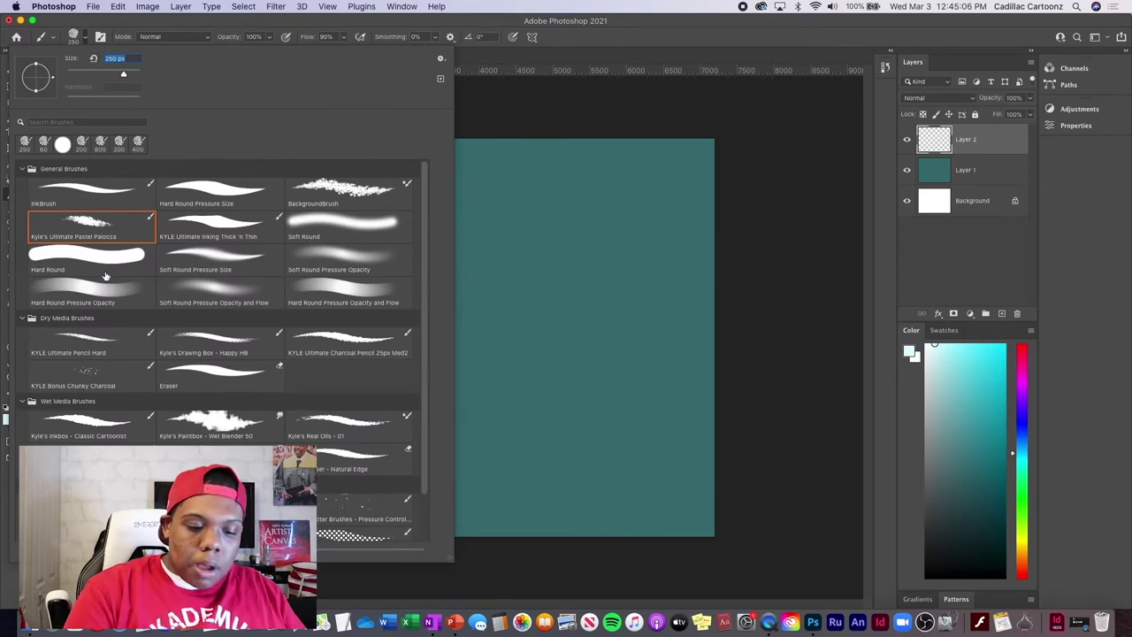
pyautogui.click(124, 254)
pyautogui.click(741, 309)
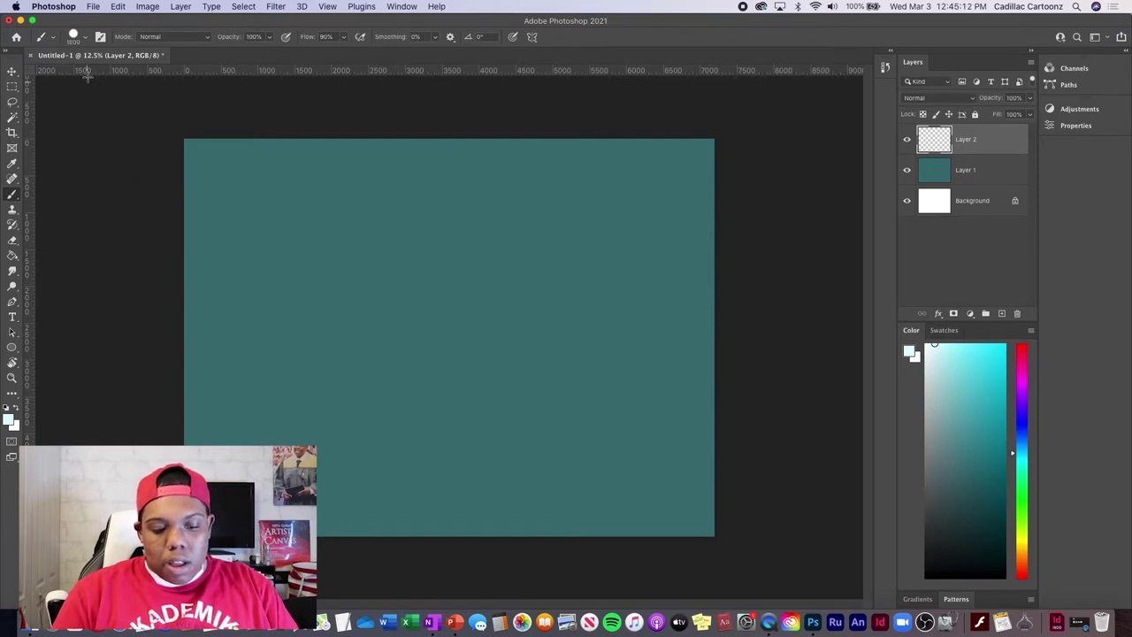
pyautogui.click(84, 38)
pyautogui.click(86, 43)
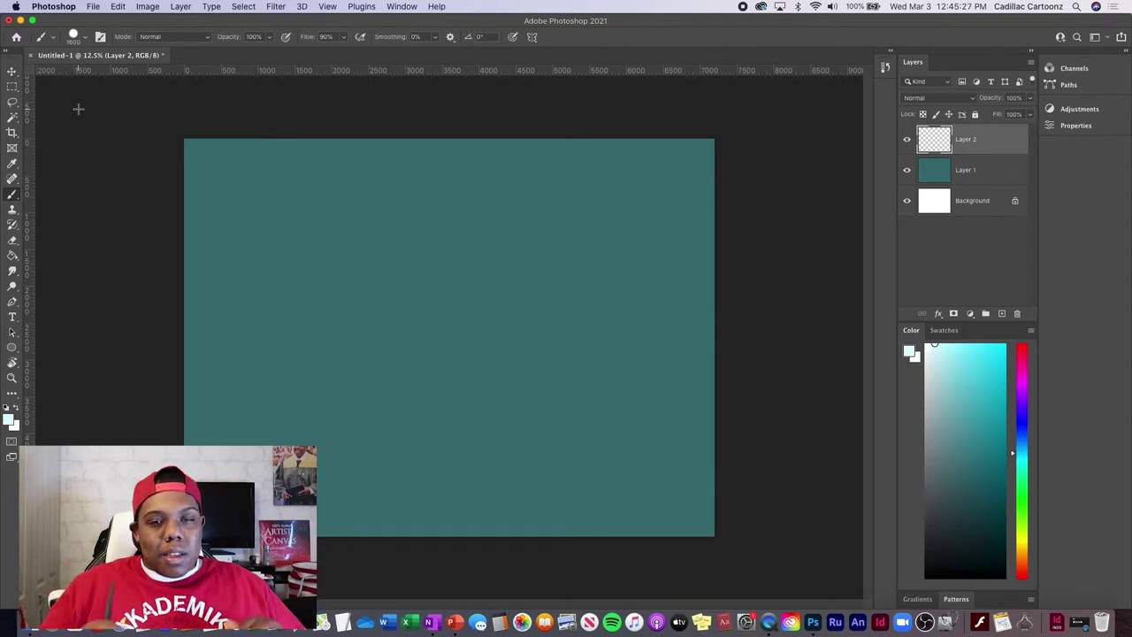
# Undo the first test stroke and paint a pale cyan hill curving across the lower part of the canvas on Layer 2.
pyautogui.moveTo(133, 414)
pyautogui.mouseDown()
pyautogui.moveTo(411, 350)
pyautogui.moveTo(725, 387)
pyautogui.moveTo(824, 422)
pyautogui.moveTo(265, 424)
pyautogui.mouseUp()
pyautogui.press('cmd+z')
pyautogui.press(']')
pyautogui.press(']')
pyautogui.press(']')
pyautogui.press(']')
pyautogui.press(']')
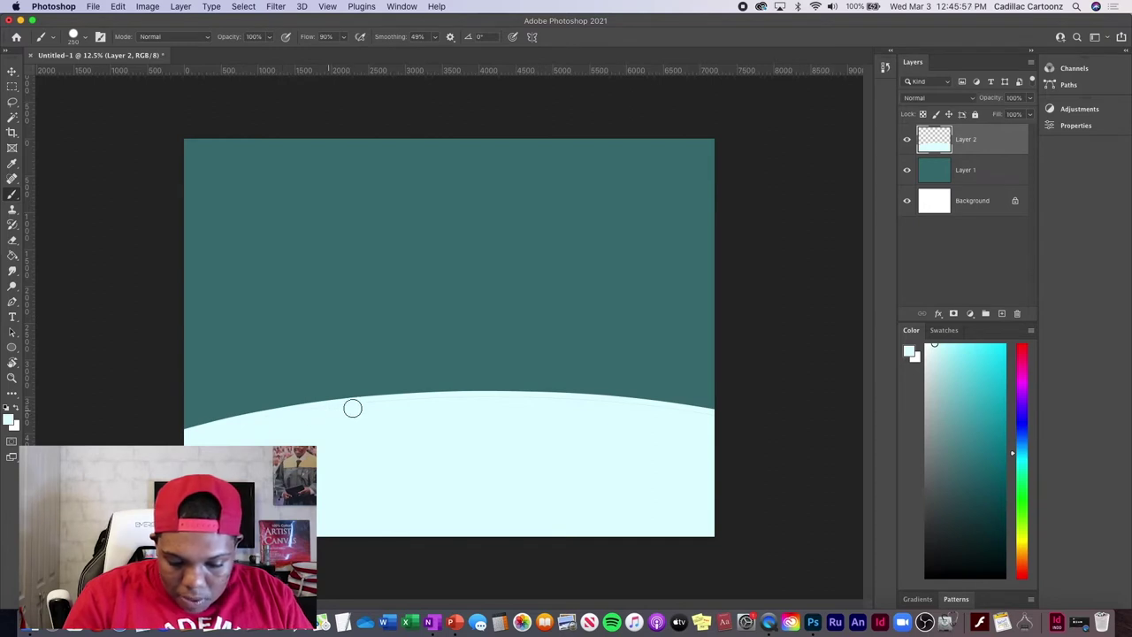
# Add a new layer above the hill and set the brush smoothing to 100%.
pyautogui.click(1001, 313)
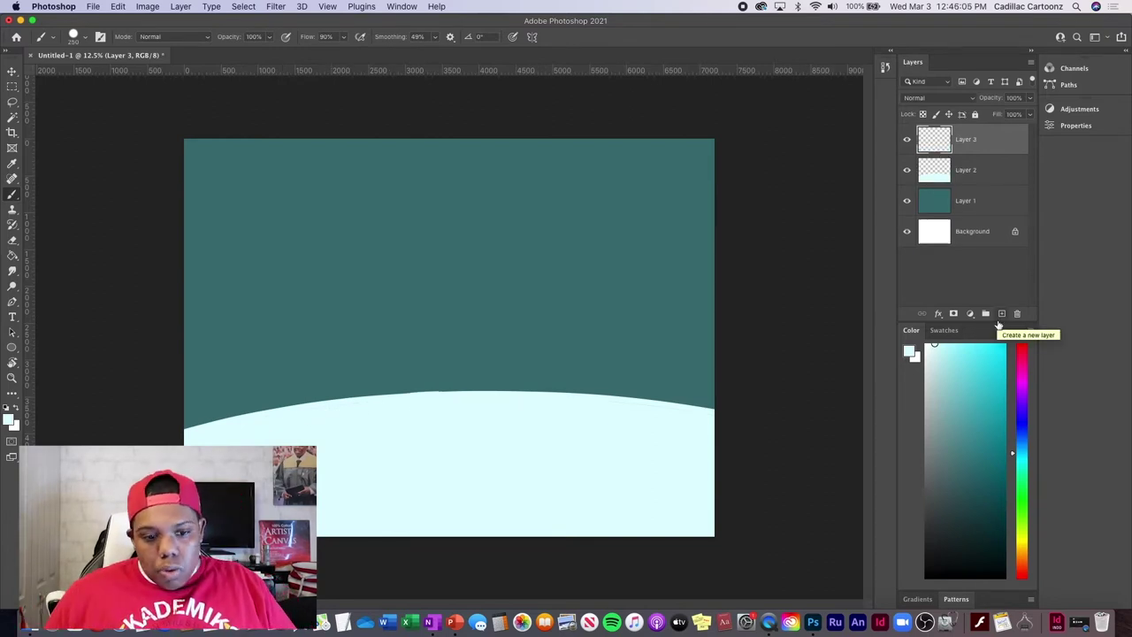
pyautogui.click(435, 36)
pyautogui.moveTo(441, 53); pyautogui.dragTo(485, 60)
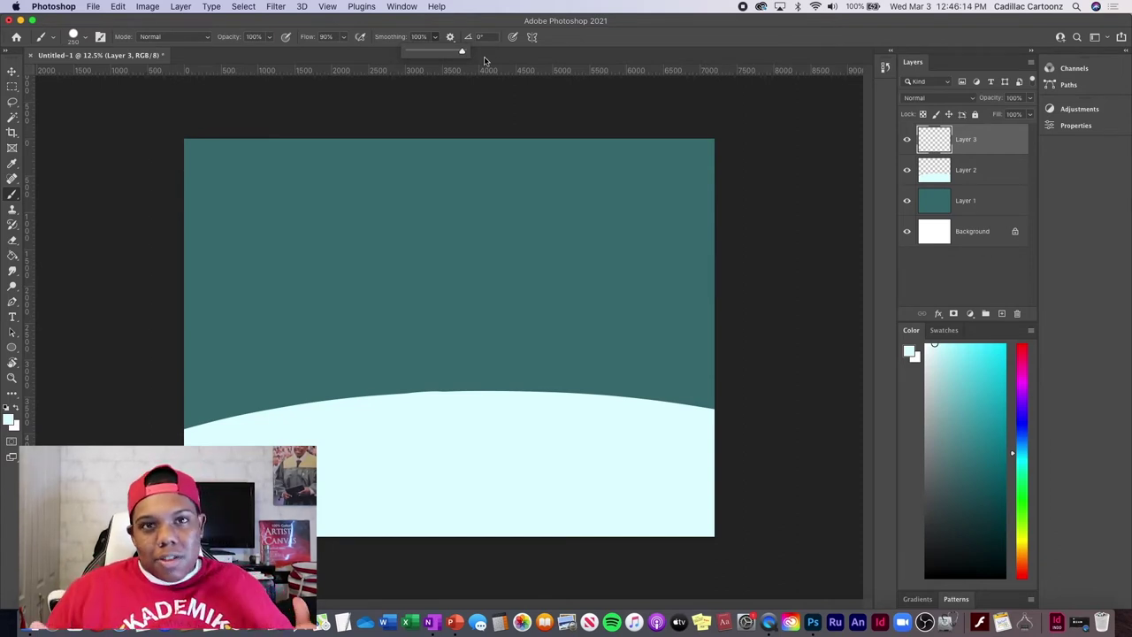
pyautogui.moveTo(261, 192); pyautogui.dragTo(308, 255)
pyautogui.moveTo(370, 223); pyautogui.dragTo(405, 282)
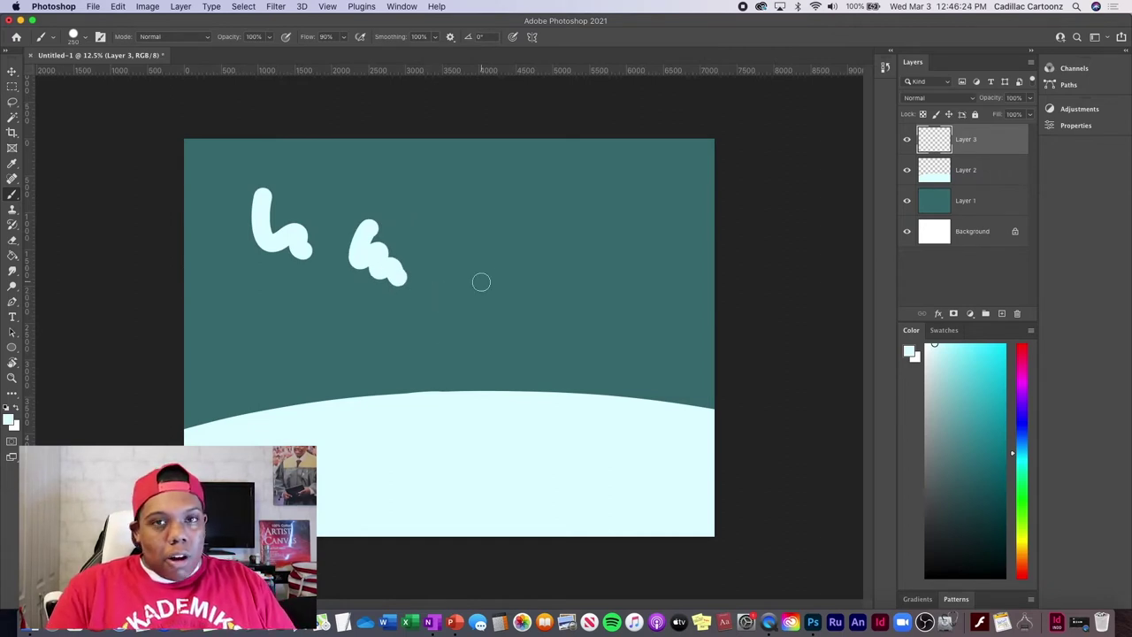
pyautogui.press('super+z')
pyautogui.press('super+z')
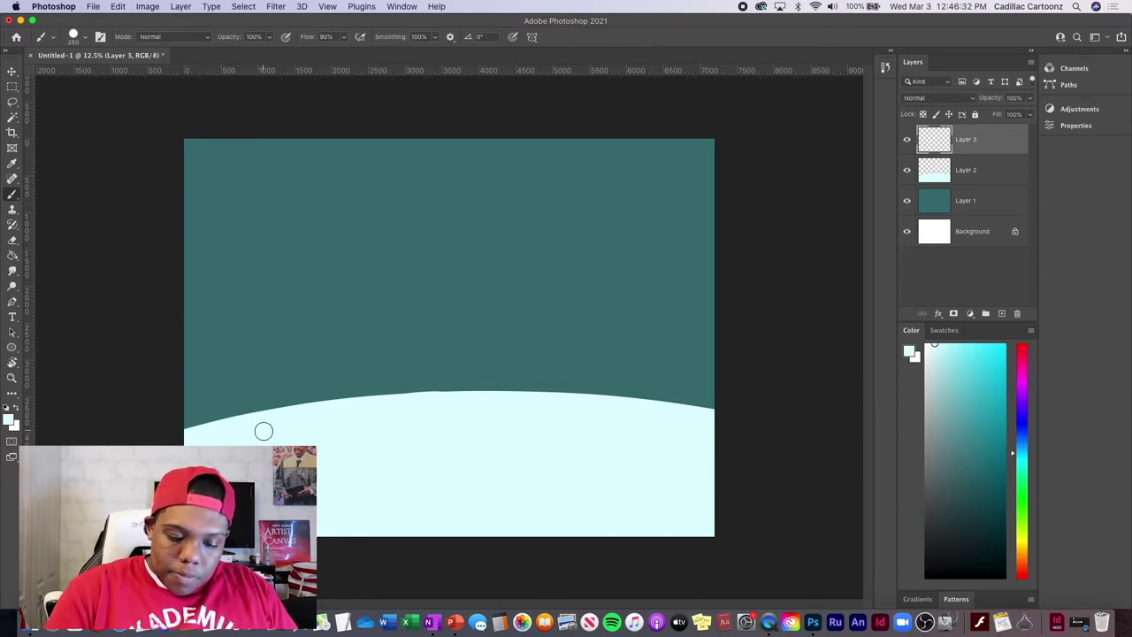
# Draw a closed bell-shaped mound outline in the middle of the canvas on Layer 3, with the hill on Layer 2 hidden.
pyautogui.moveTo(256, 416)
pyautogui.mouseDown()
pyautogui.moveTo(296, 379)
pyautogui.moveTo(368, 240)
pyautogui.moveTo(415, 200)
pyautogui.moveTo(452, 199)
pyautogui.moveTo(481, 214)
pyautogui.moveTo(504, 250)
pyautogui.moveTo(574, 437)
pyautogui.mouseUp()
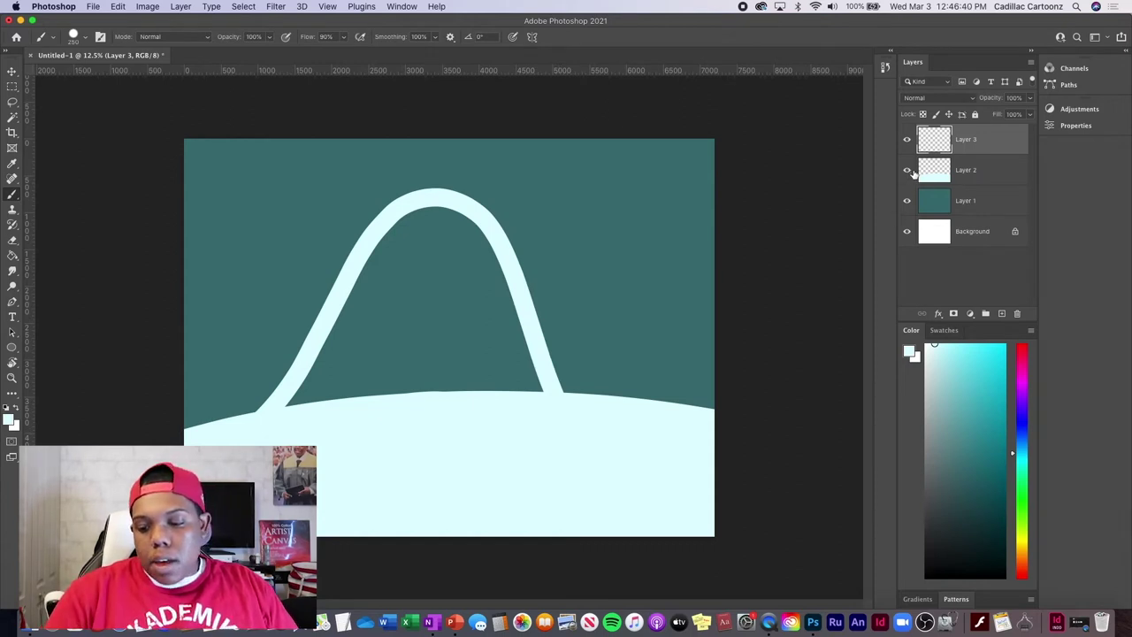
pyautogui.click(910, 174)
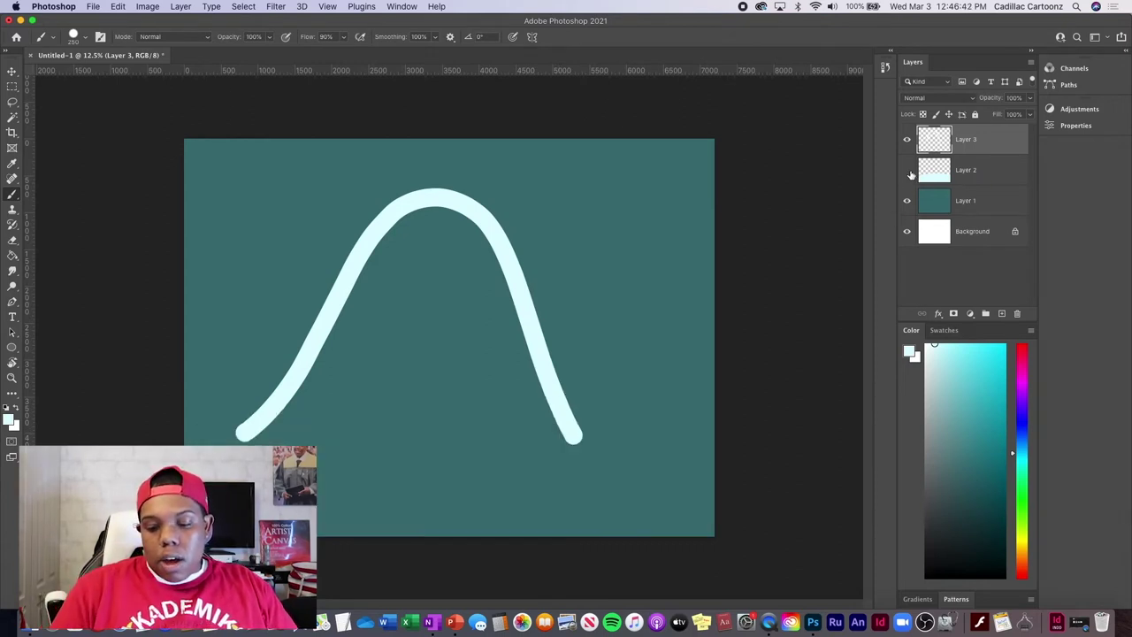
pyautogui.moveTo(256, 440)
pyautogui.mouseDown()
pyautogui.moveTo(334, 483)
pyautogui.moveTo(406, 500)
pyautogui.moveTo(509, 494)
pyautogui.moveTo(583, 446)
pyautogui.mouseUp()
pyautogui.moveTo(480, 215)
pyautogui.mouseDown()
pyautogui.moveTo(580, 413)
pyautogui.moveTo(586, 436)
pyautogui.moveTo(570, 438)
pyautogui.mouseUp()
pyautogui.moveTo(252, 431)
pyautogui.mouseDown()
pyautogui.moveTo(393, 485)
pyautogui.moveTo(463, 491)
pyautogui.moveTo(532, 479)
pyautogui.moveTo(567, 435)
pyautogui.mouseUp()
# Select the area outside the mound outline with the Magic Wand and invert the selection to cover the whole mound.
pyautogui.click(13, 116)
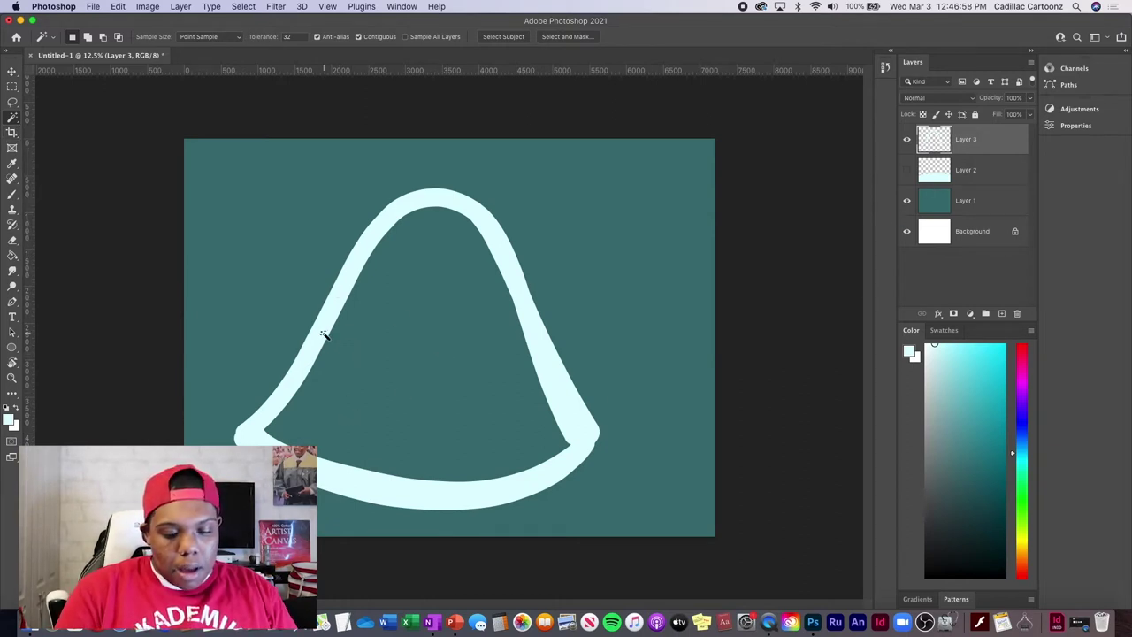
pyautogui.click(354, 414)
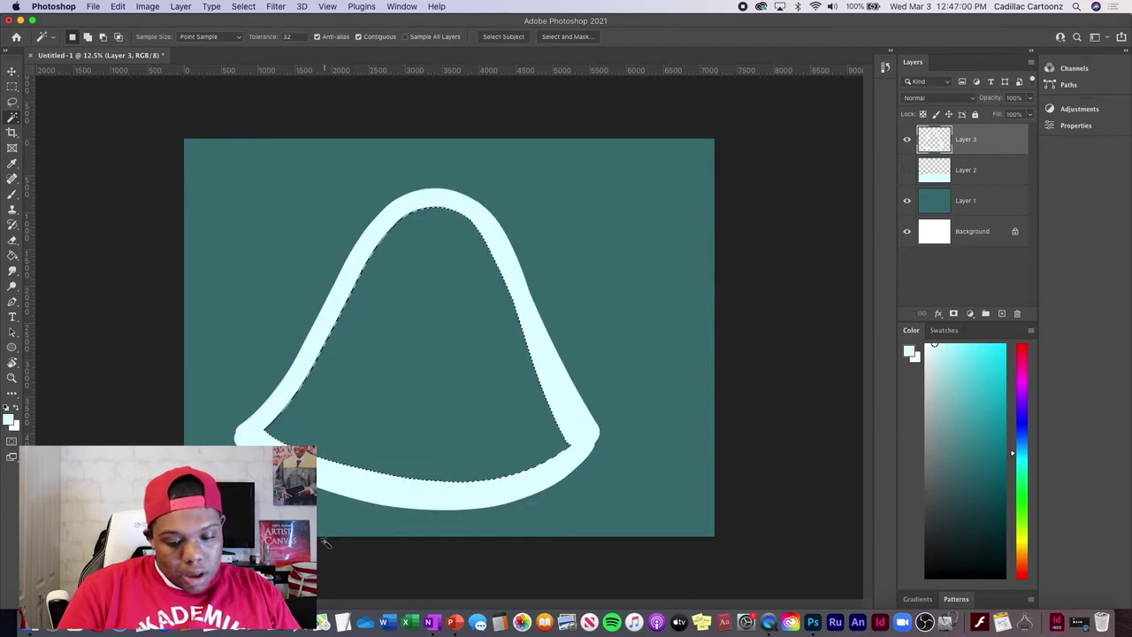
pyautogui.click(464, 387)
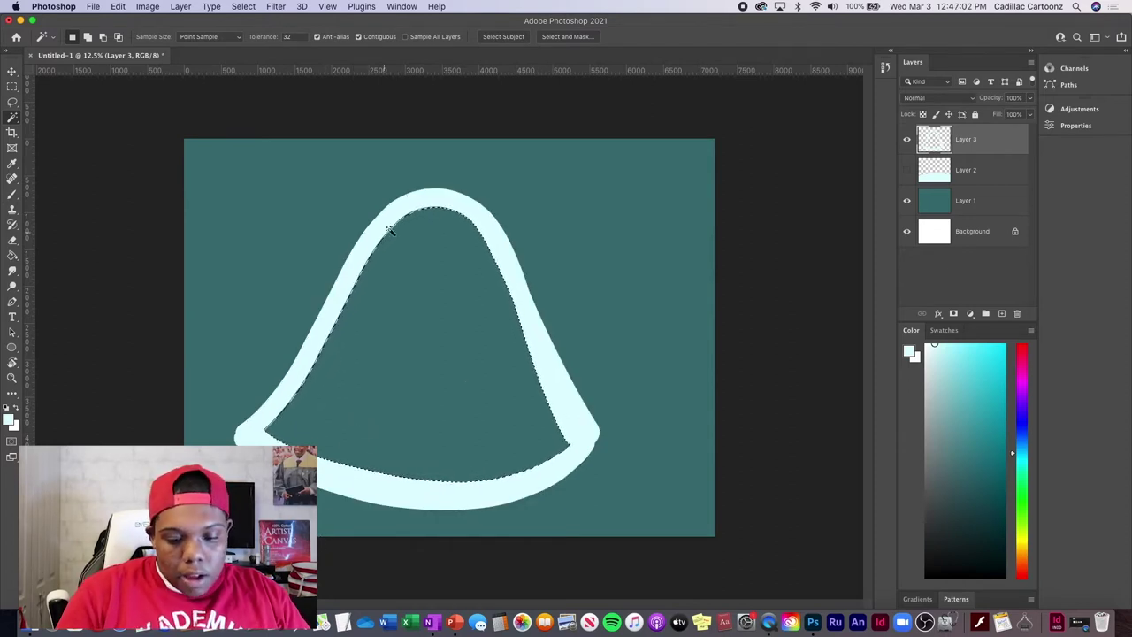
pyautogui.click(356, 259)
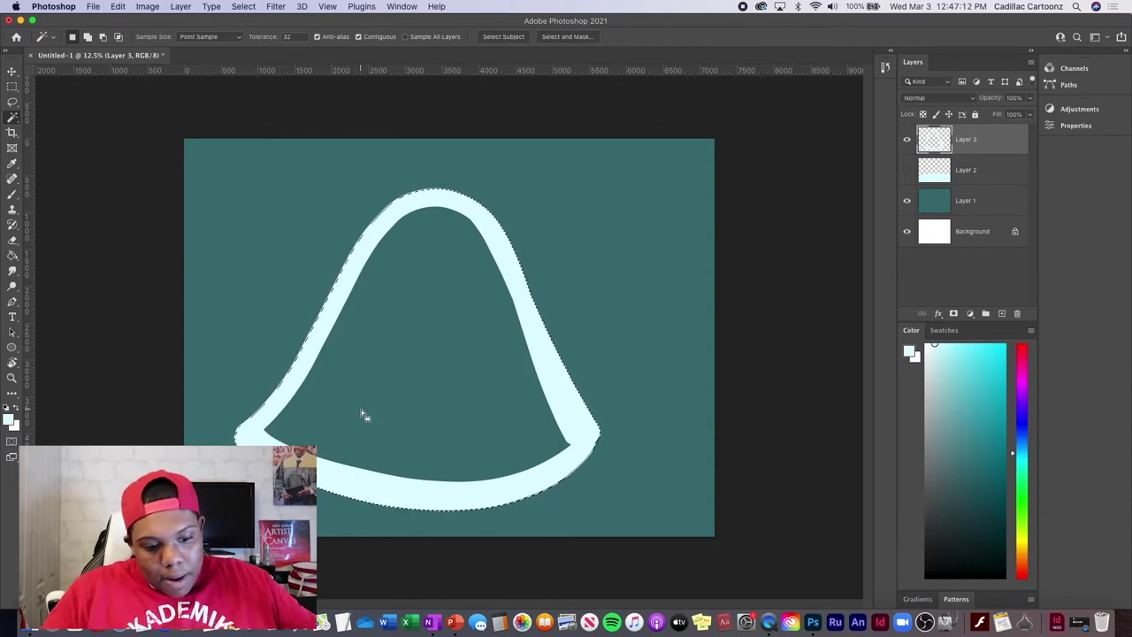
# Fill the selected mound with pale cyan using a large brush and deselect it.
pyautogui.press('b')
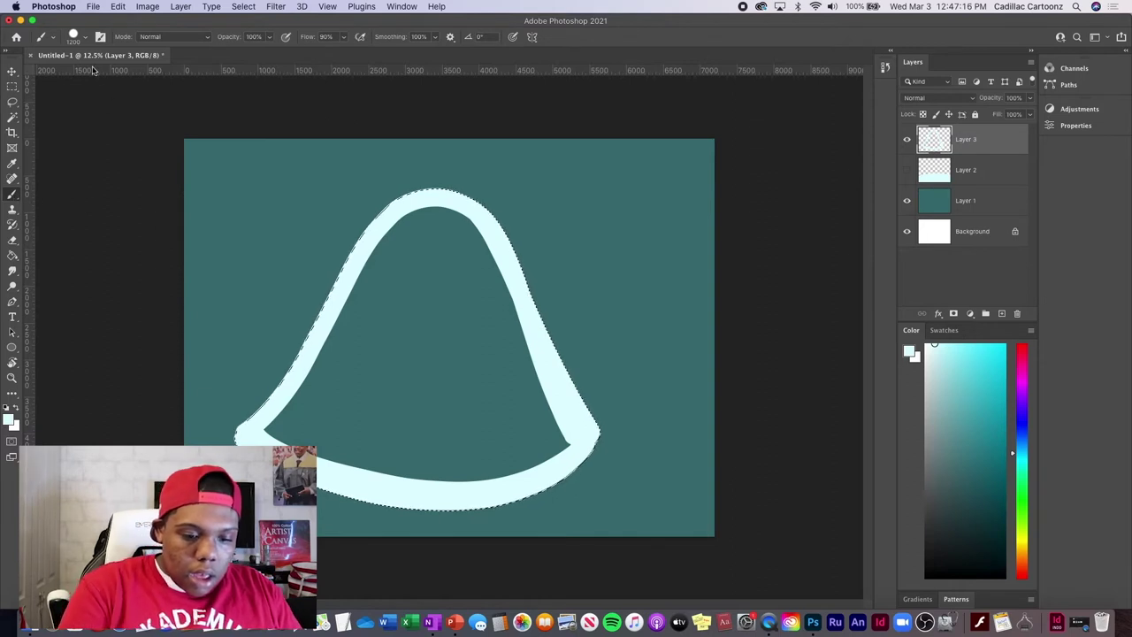
pyautogui.moveTo(376, 265)
pyautogui.mouseDown()
pyautogui.moveTo(367, 305)
pyautogui.moveTo(318, 371)
pyautogui.mouseUp()
pyautogui.moveTo(266, 431)
pyautogui.mouseDown()
pyautogui.moveTo(460, 489)
pyautogui.moveTo(545, 461)
pyautogui.moveTo(522, 389)
pyautogui.mouseUp()
pyautogui.moveTo(285, 434)
pyautogui.mouseDown()
pyautogui.moveTo(361, 349)
pyautogui.moveTo(420, 253)
pyautogui.moveTo(422, 230)
pyautogui.moveTo(453, 238)
pyautogui.moveTo(454, 354)
pyautogui.moveTo(470, 270)
pyautogui.moveTo(448, 271)
pyautogui.mouseUp()
pyautogui.moveTo(501, 430)
pyautogui.mouseDown()
pyautogui.moveTo(353, 454)
pyautogui.moveTo(394, 449)
pyautogui.mouseUp()
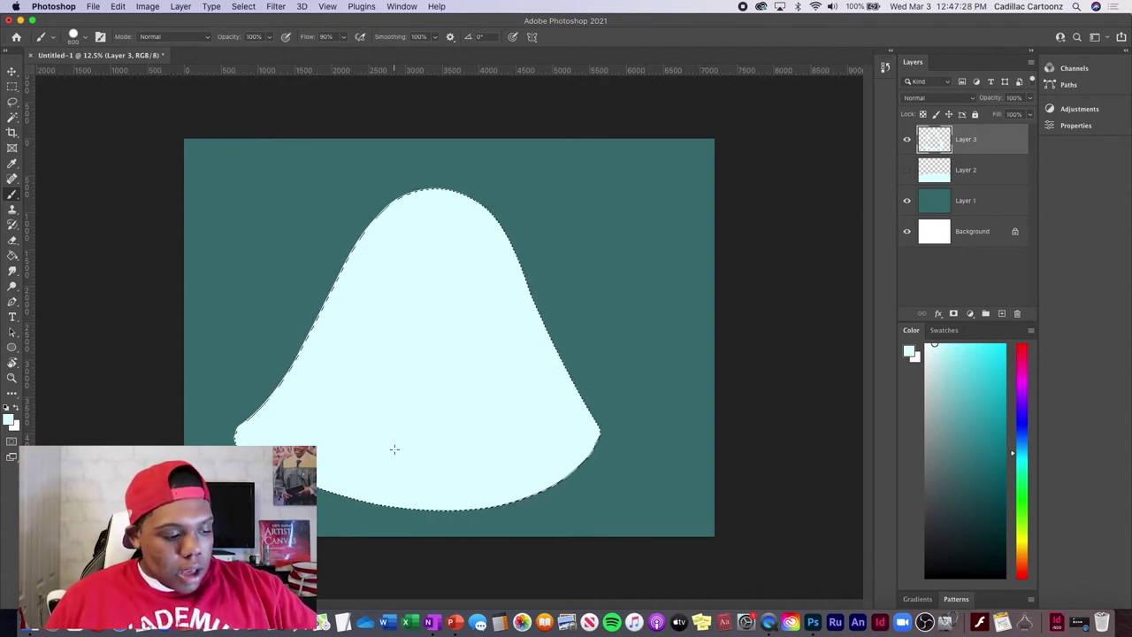
pyautogui.press('super+d')
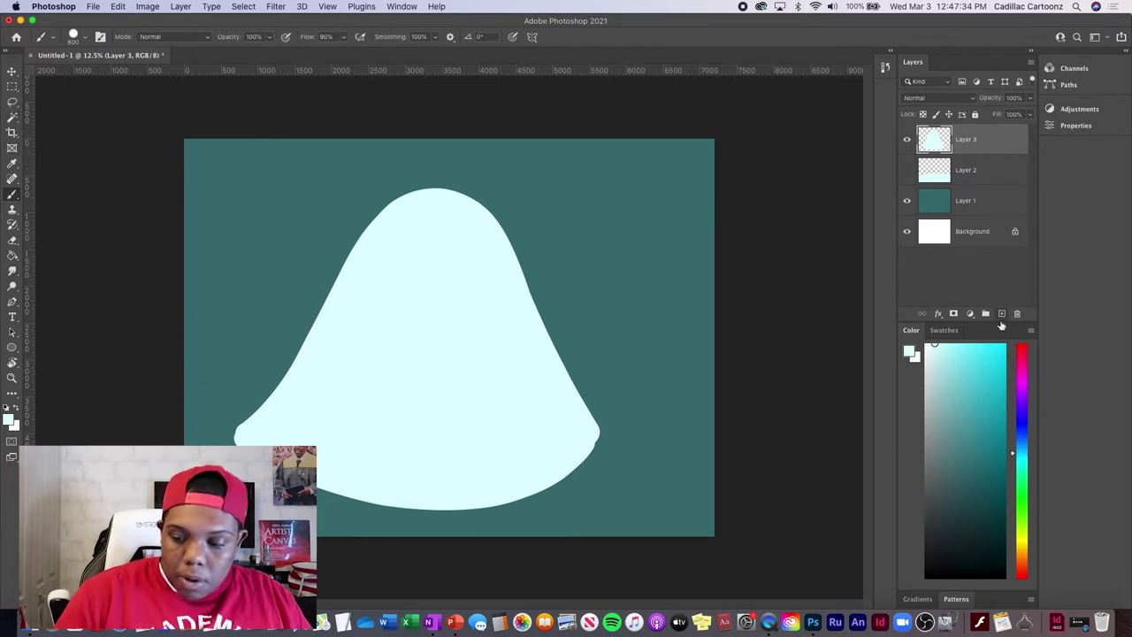
# Add a new layer above the mound, clip it to Layer 3, and undo the pink test stroke on it.
pyautogui.click(1001, 314)
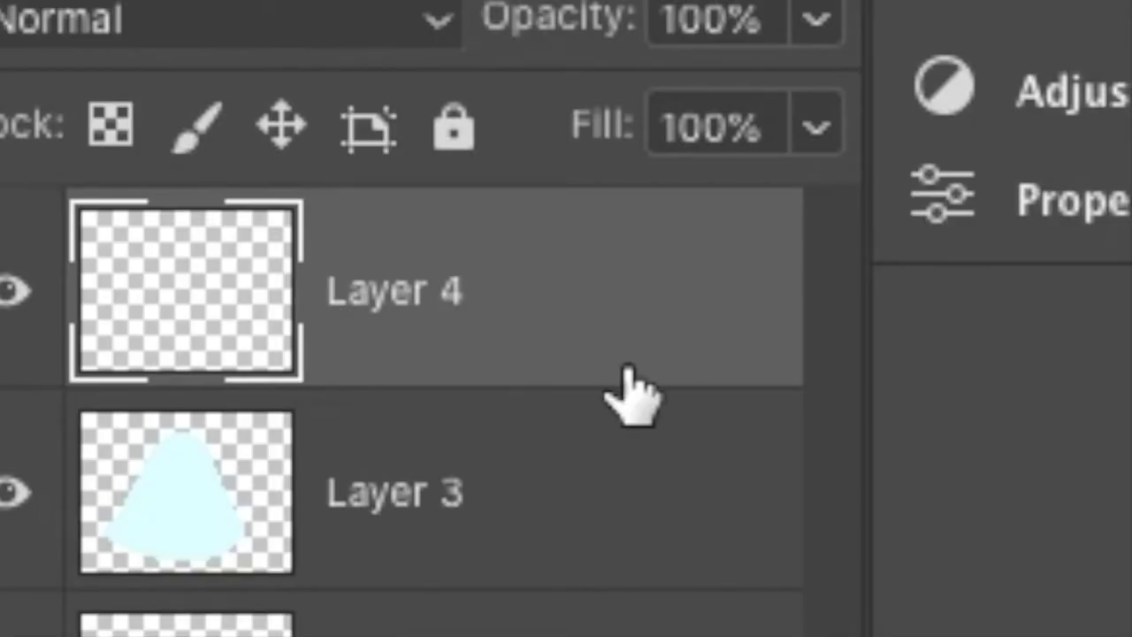
pyautogui.keyDown('alt'); pyautogui.click(629, 380); pyautogui.keyUp('alt')
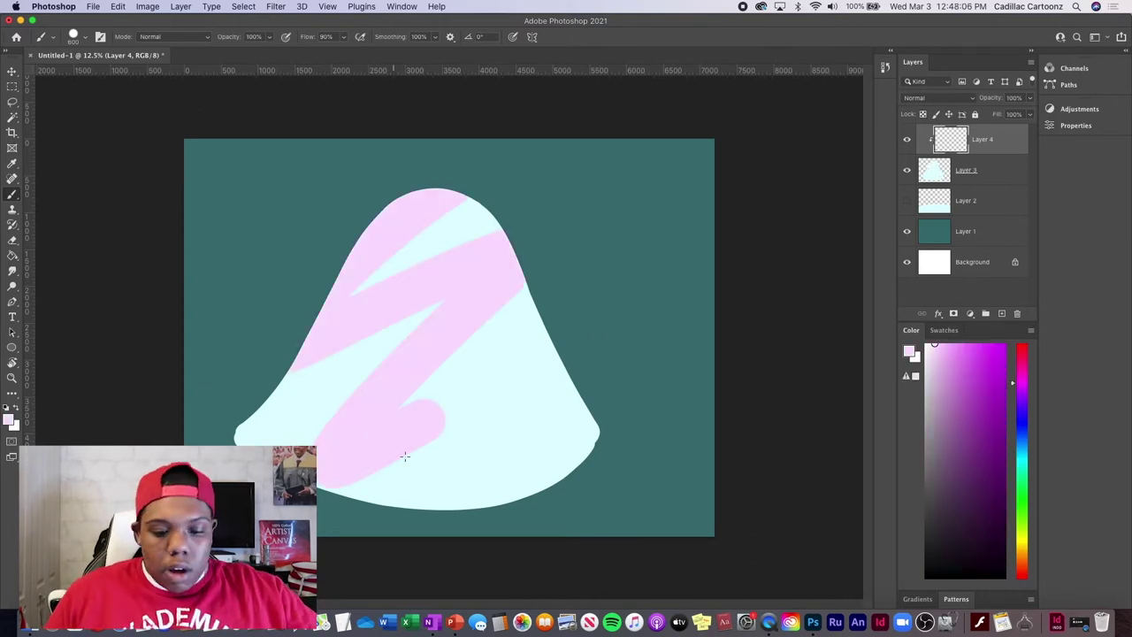
pyautogui.press('super+z')
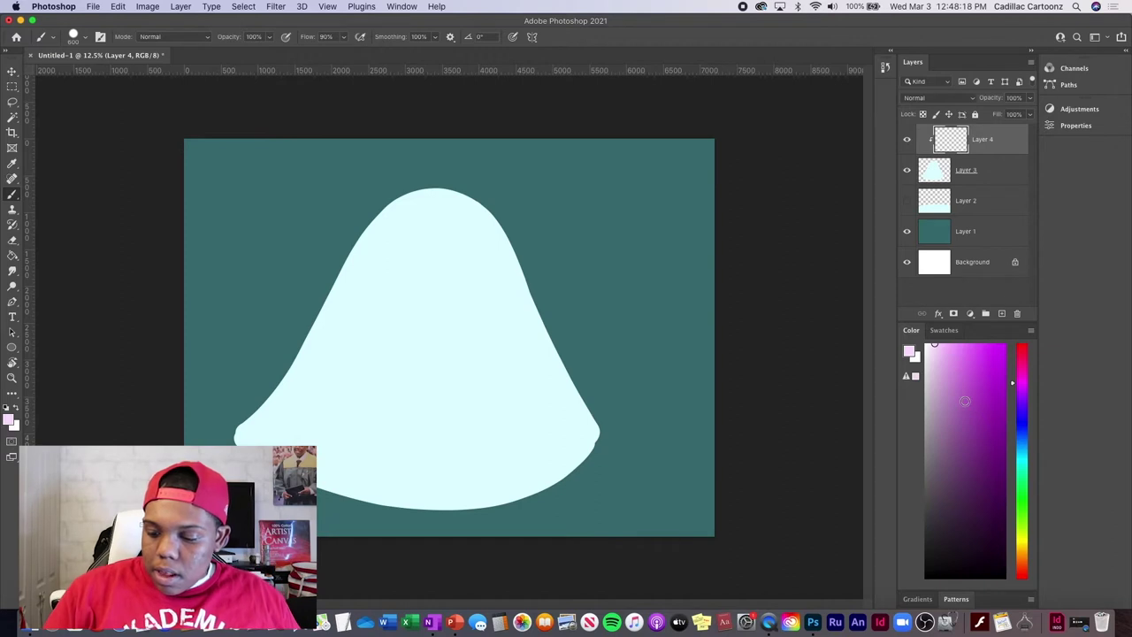
# Sample the mound's pale cyan with the Eyedropper and darken the foreground color to a grayish teal.
pyautogui.click(13, 164)
pyautogui.click(399, 382)
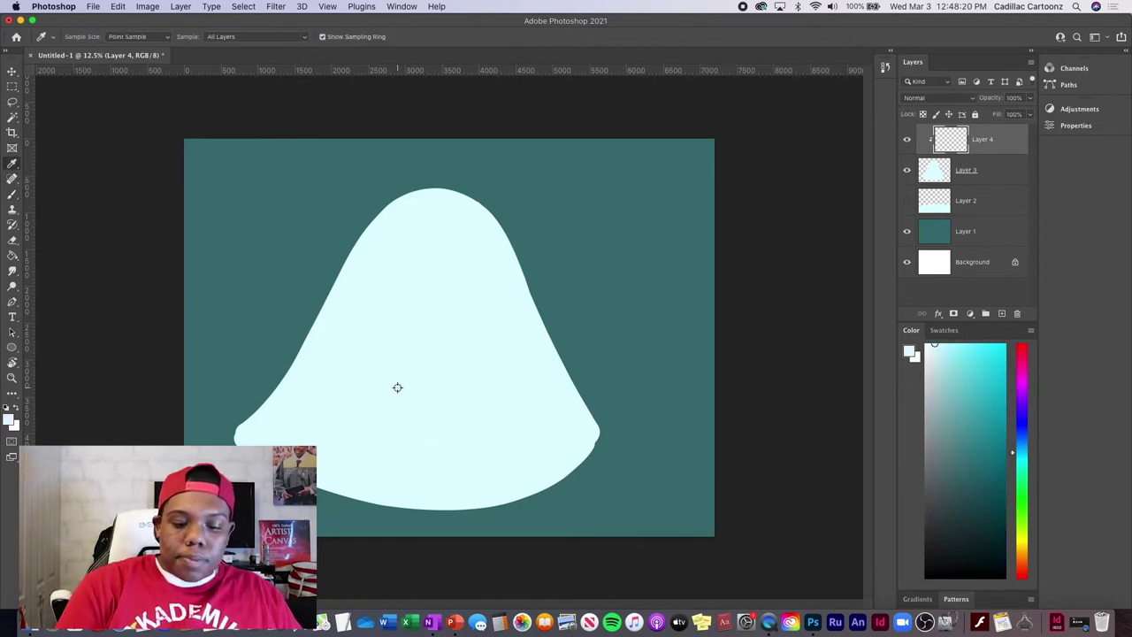
pyautogui.moveTo(937, 361); pyautogui.dragTo(942, 434)
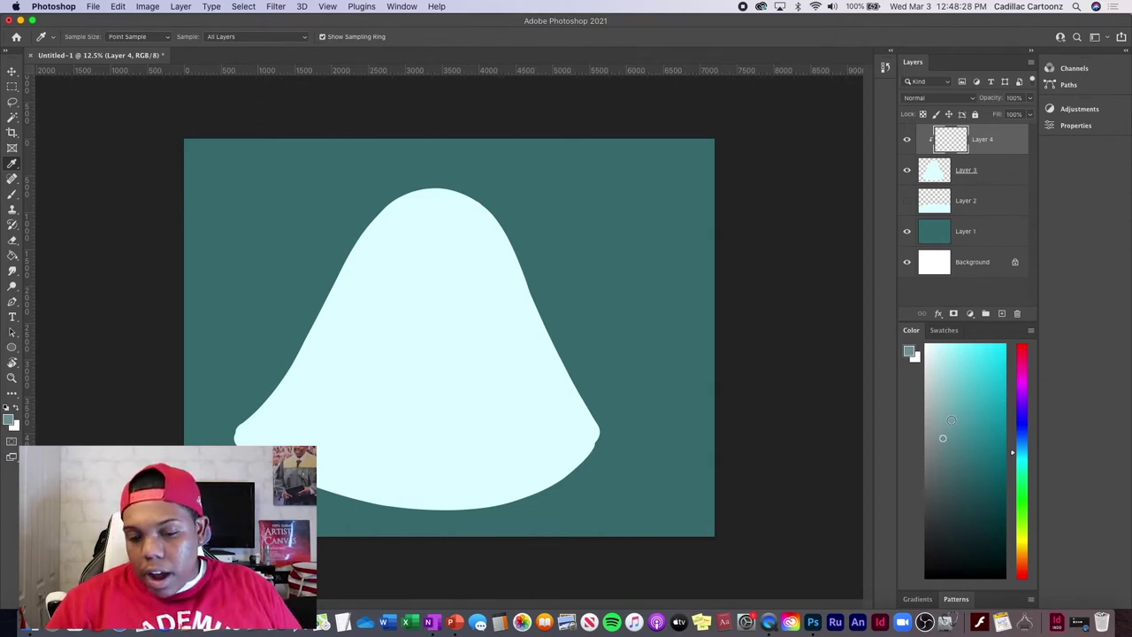
# Switch to the Brush tool and choose the Kyle's Drawing Box - Happy HB brush.
pyautogui.press('b')
pyautogui.click(84, 38)
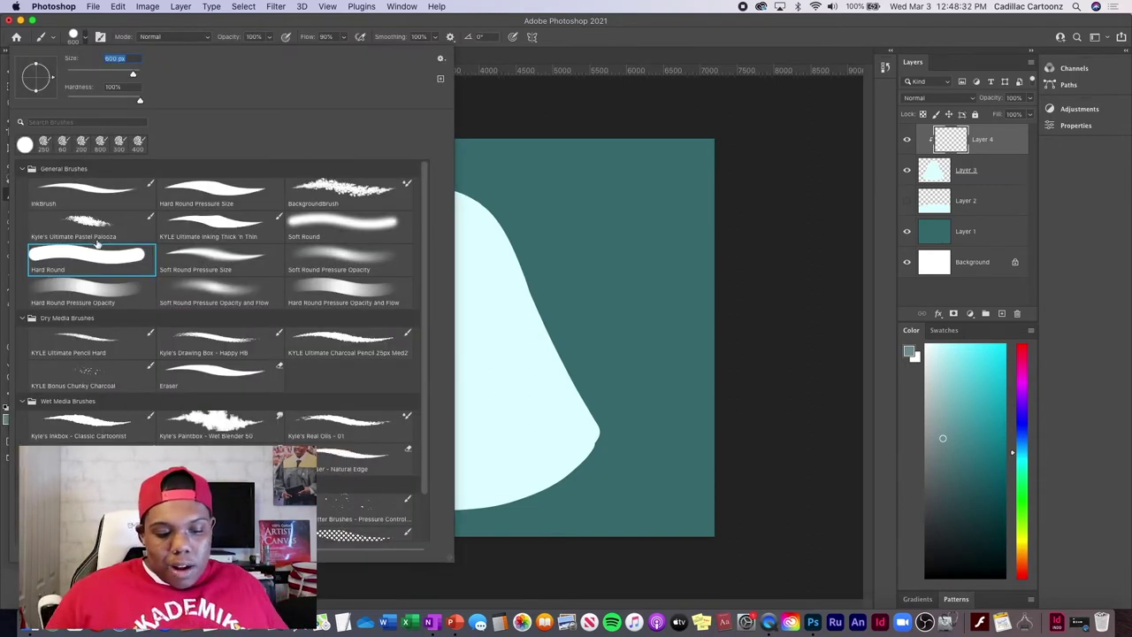
pyautogui.click(93, 359)
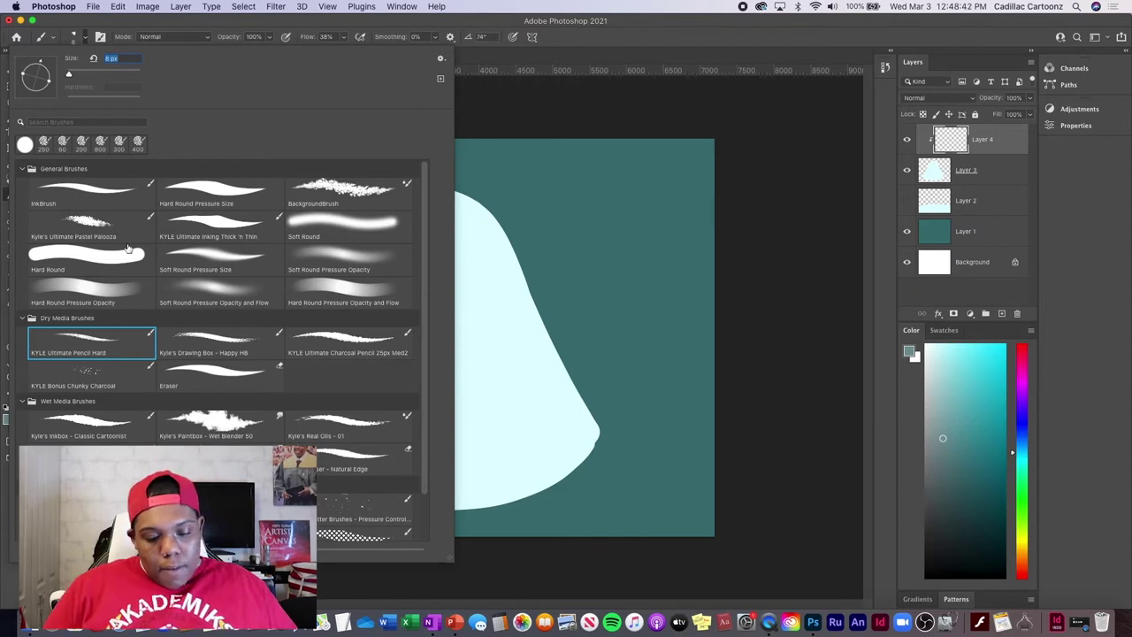
pyautogui.click(221, 343)
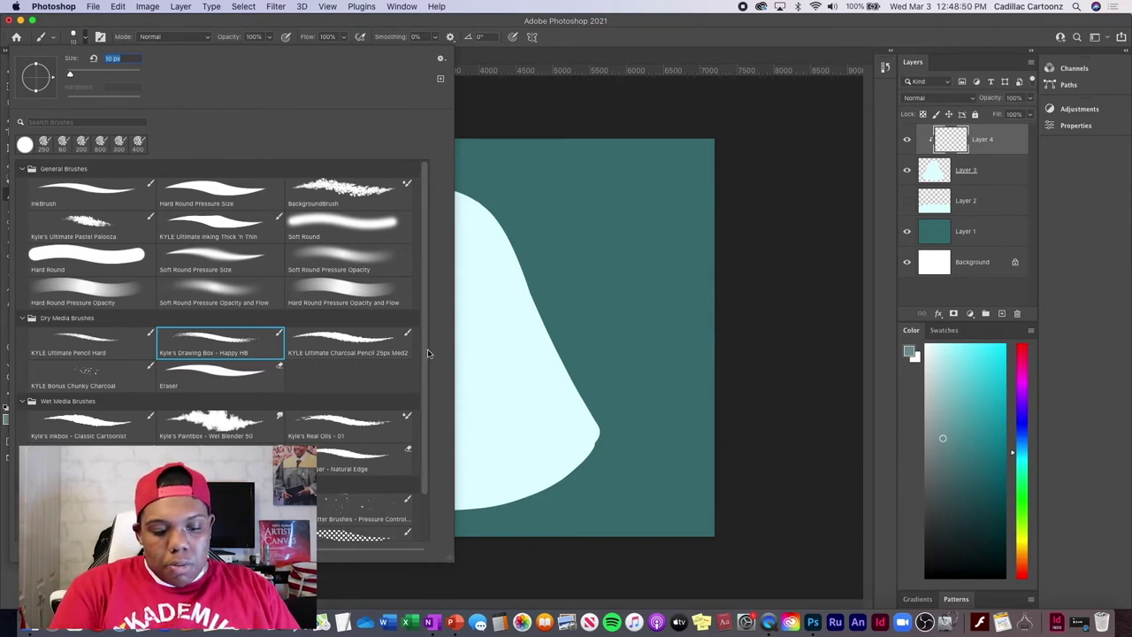
pyautogui.click(740, 176)
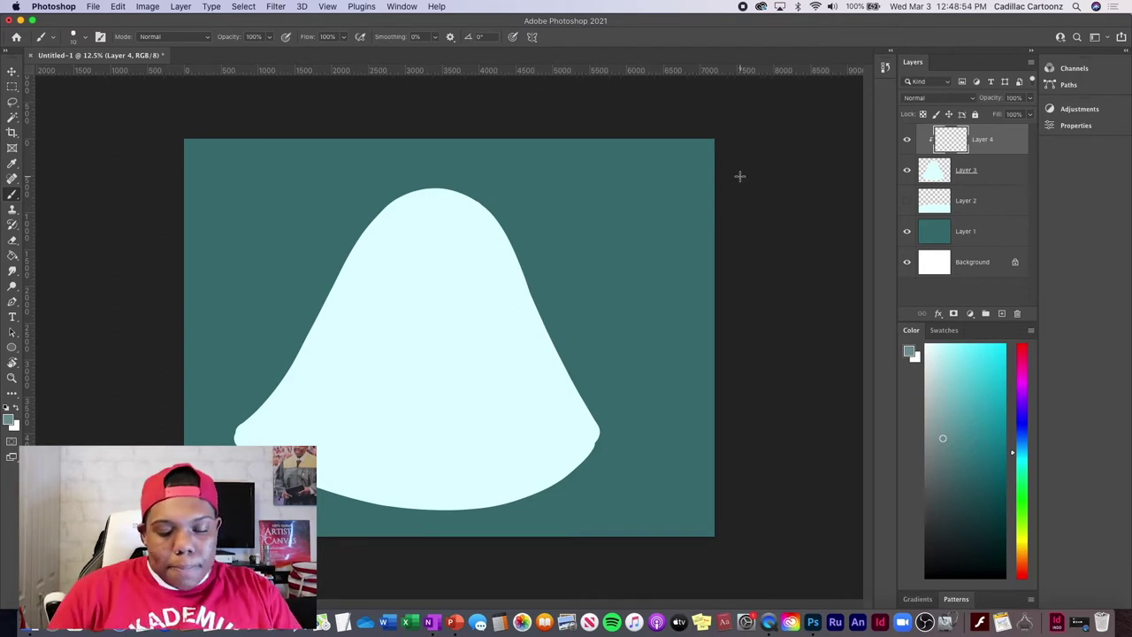
# Add a new layer beneath the mound, clipped to Layer 2, and choose a lighter grayish teal foreground color.
pyautogui.click(991, 172)
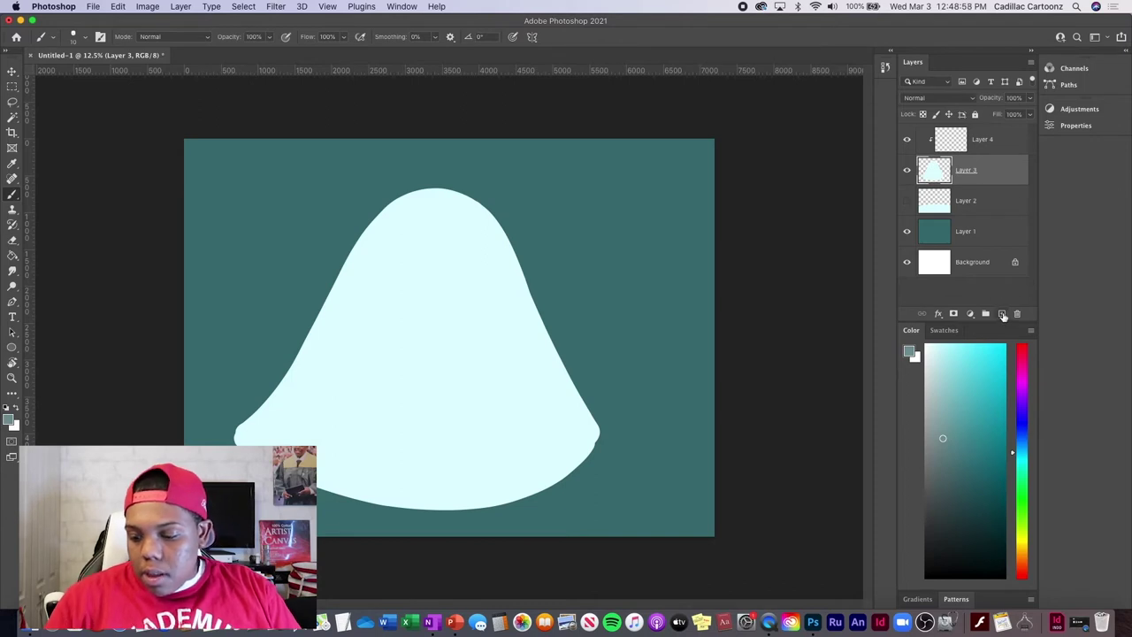
pyautogui.click(1001, 313)
pyautogui.moveTo(973, 186); pyautogui.dragTo(971, 224)
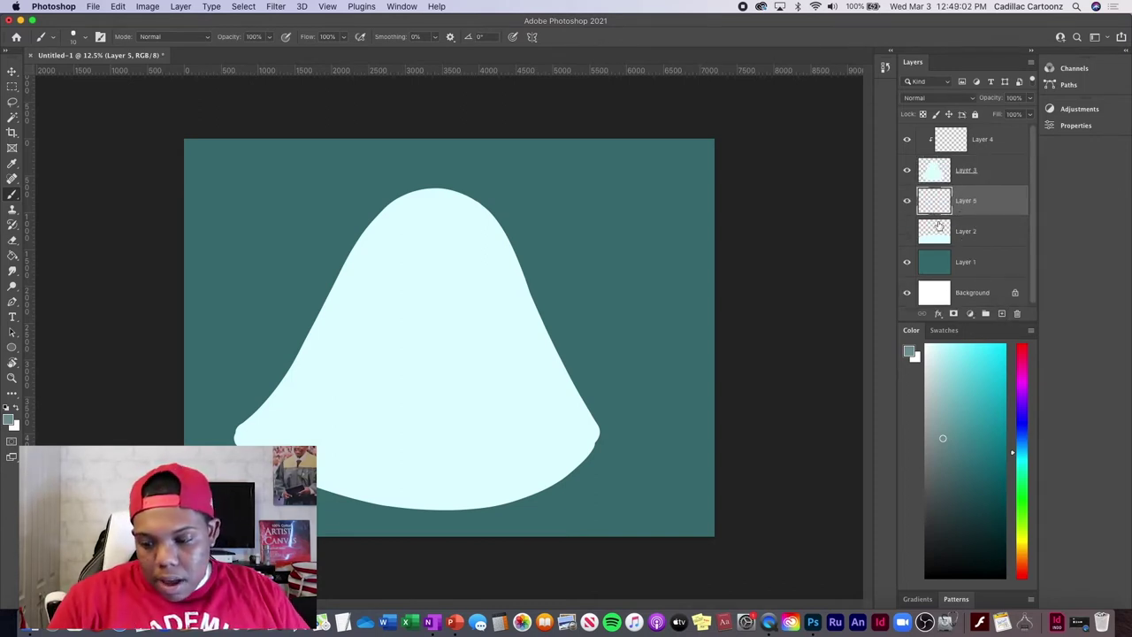
pyautogui.keyDown('alt'); pyautogui.click(1004, 209); pyautogui.keyUp('alt')
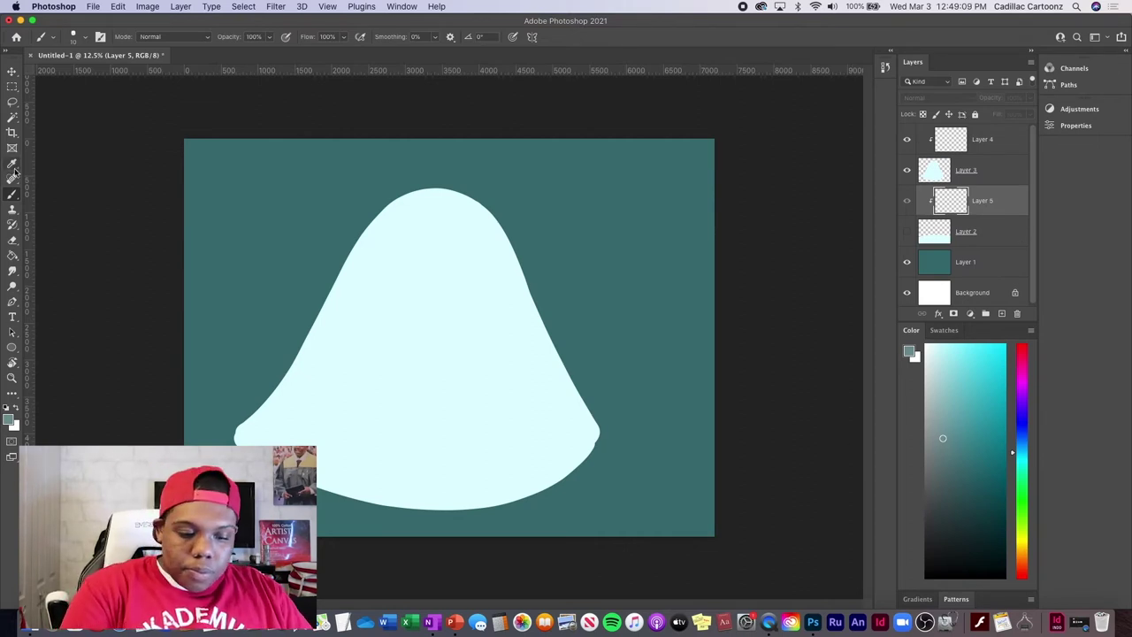
pyautogui.click(945, 383)
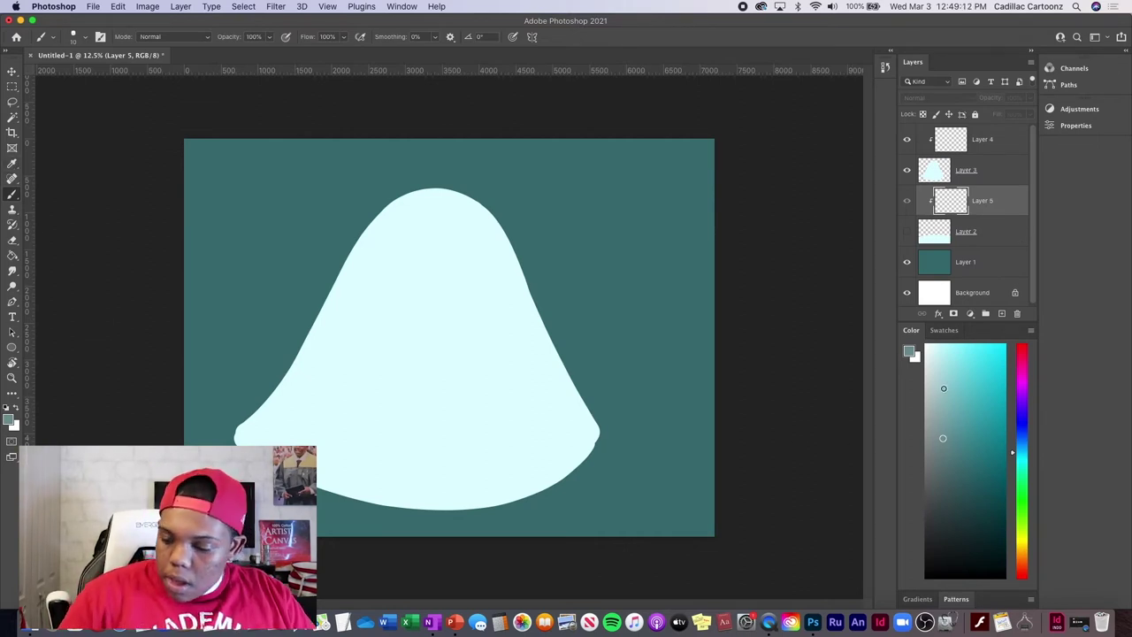
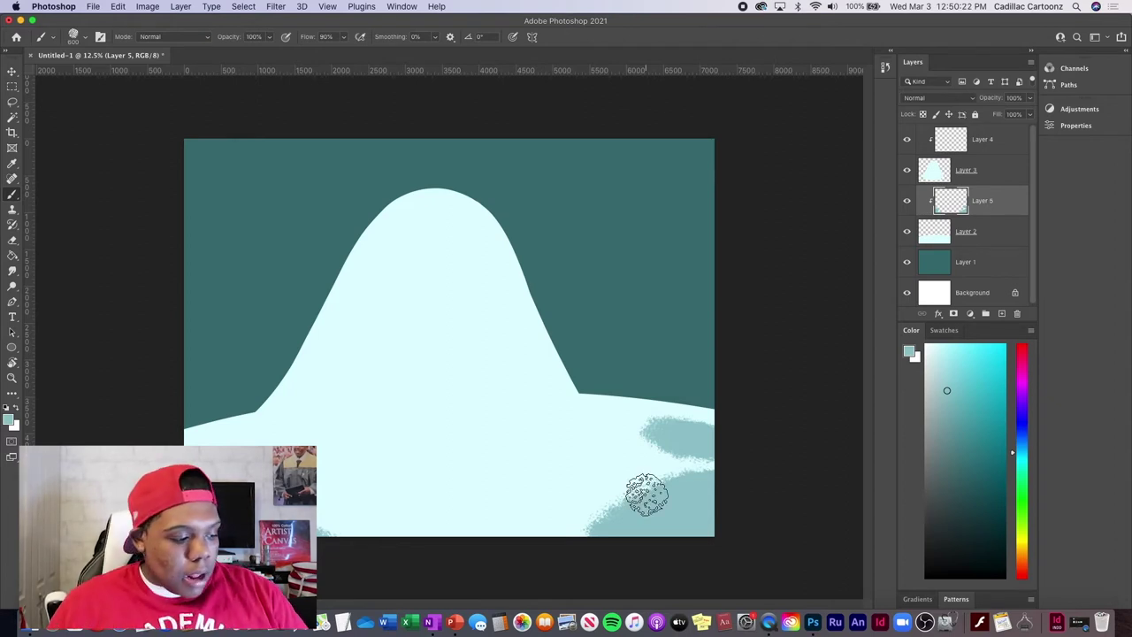
# Use Hue/Saturation on Layer 5 to raise the ground shading's saturation to +50 and lighten it.
pyautogui.click(148, 7)
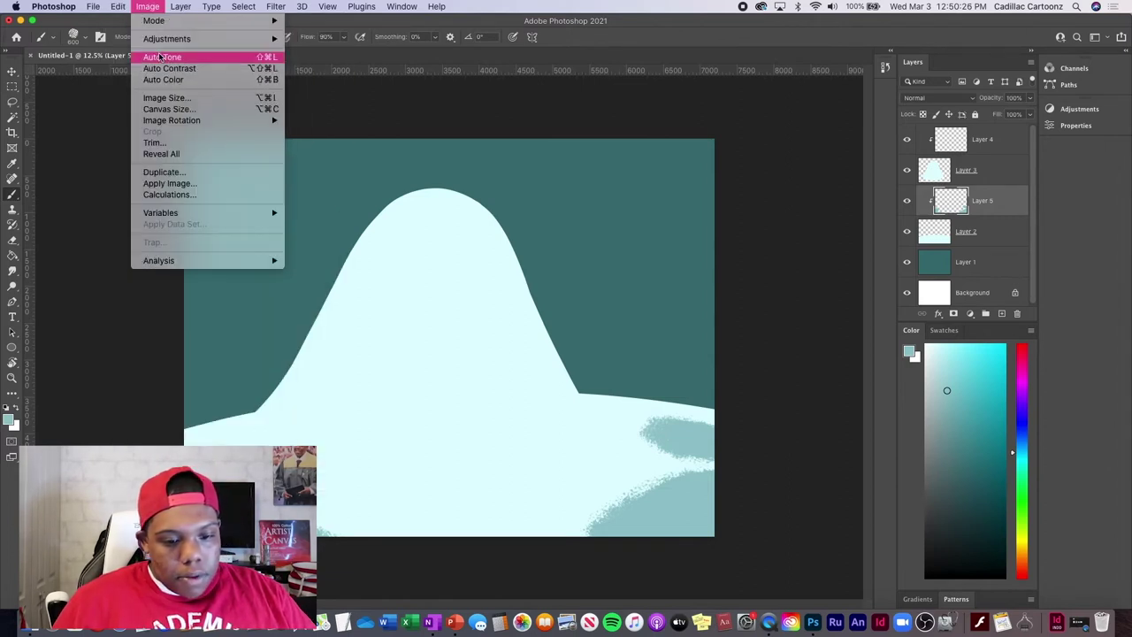
pyautogui.moveTo(159, 40)
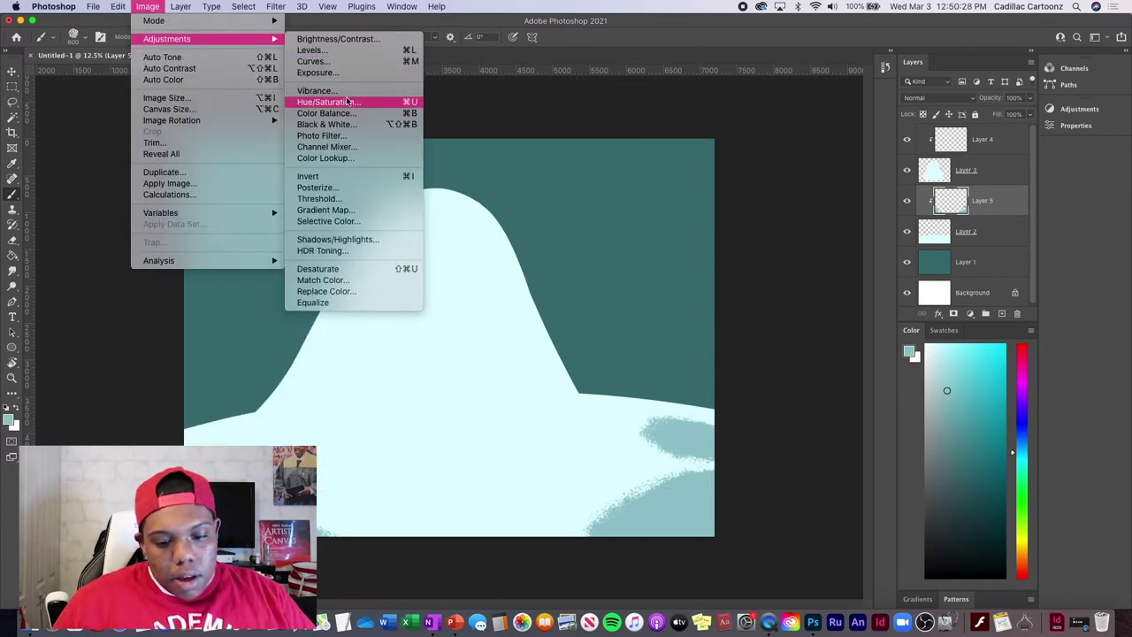
pyautogui.click(576, 121)
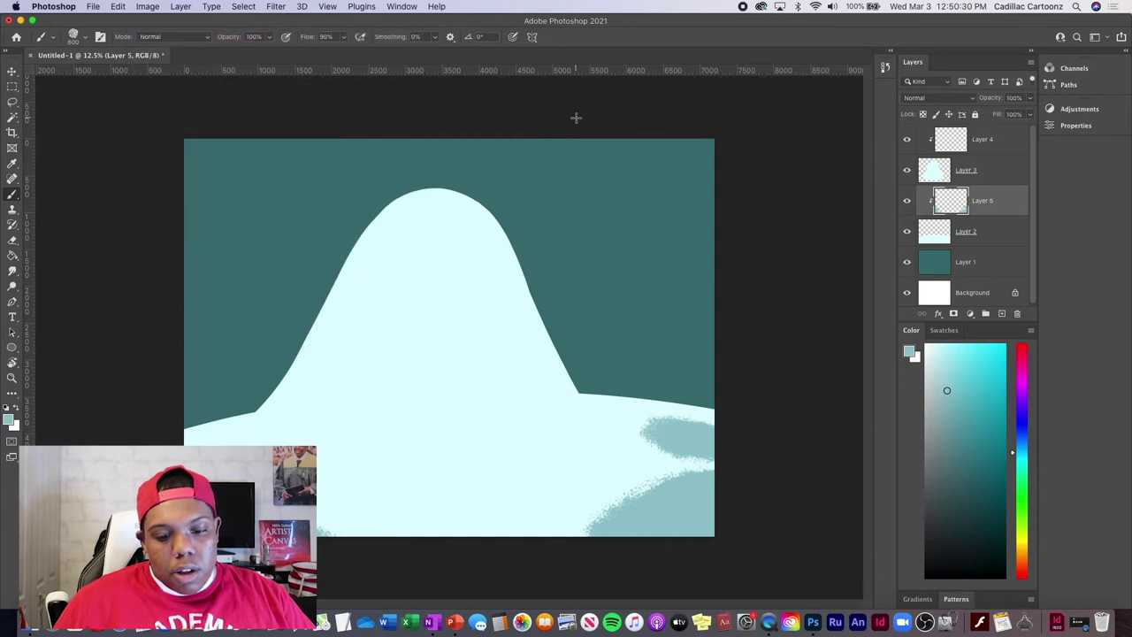
pyautogui.press('super+u')
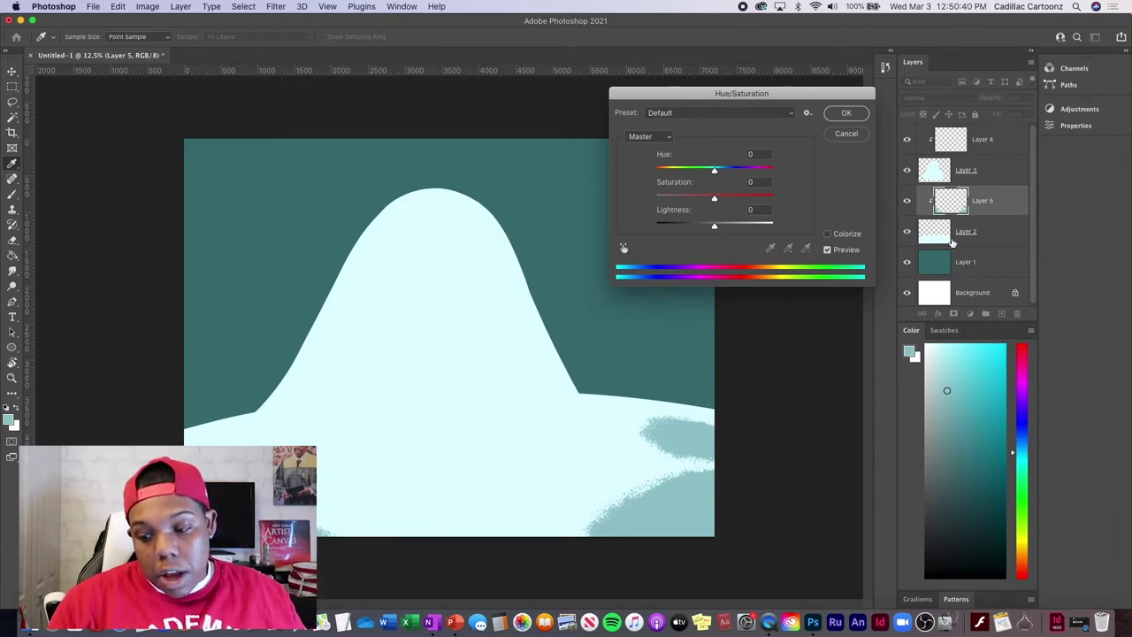
pyautogui.moveTo(719, 225); pyautogui.dragTo(745, 200)
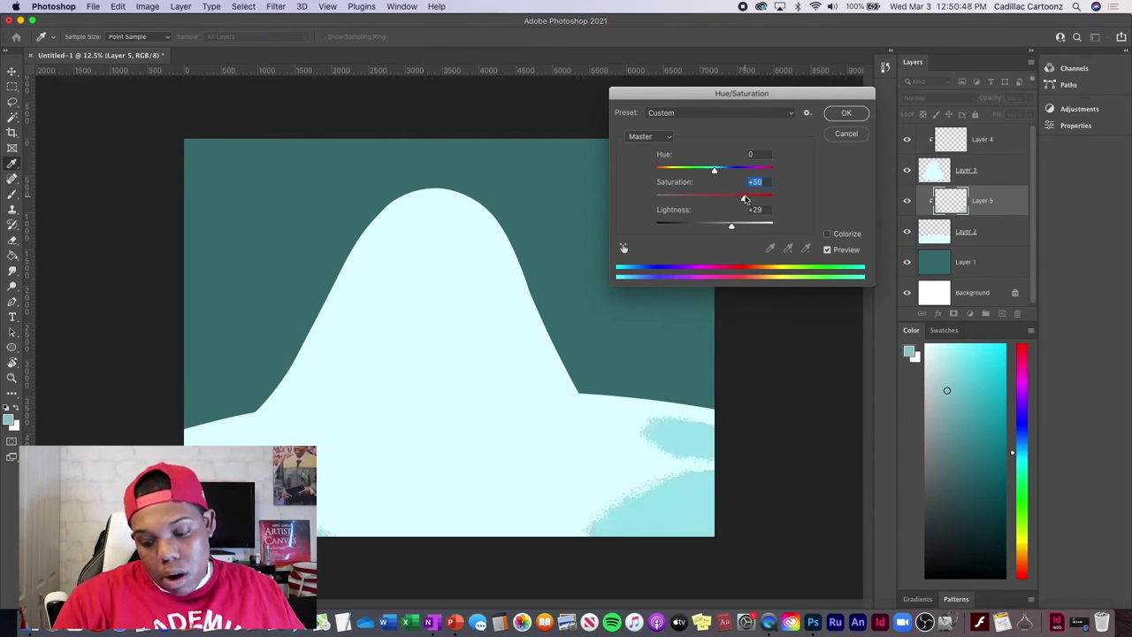
pyautogui.moveTo(731, 226); pyautogui.dragTo(742, 227)
pyautogui.click(847, 115)
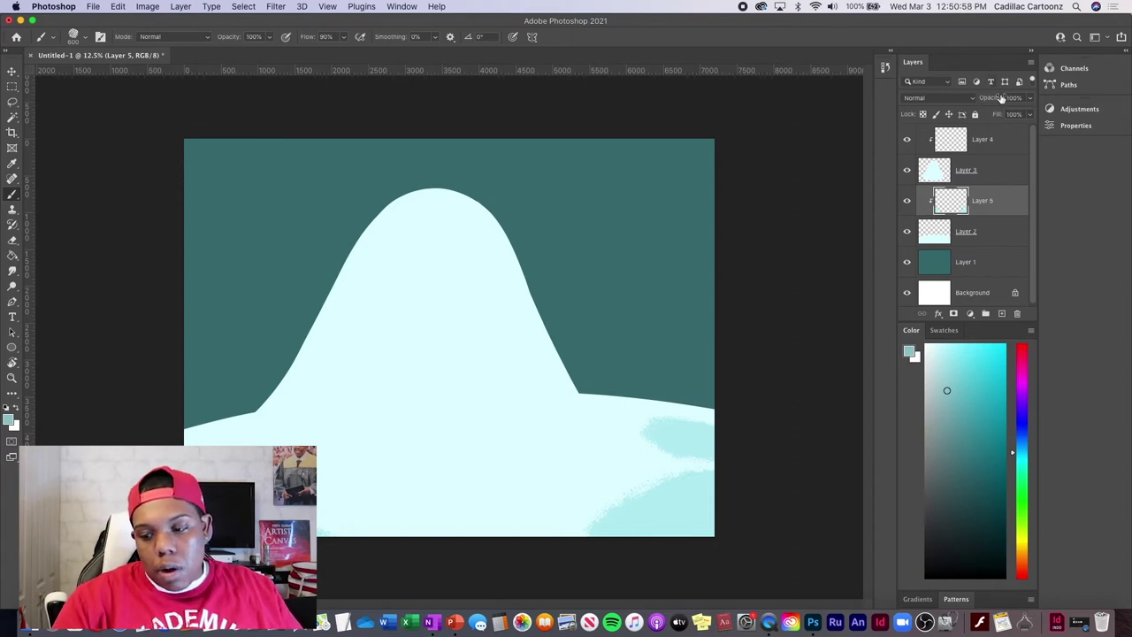
# Try lowering Layer 5's opacity to about 55%, and return it to 100%.
pyautogui.click(1029, 99)
pyautogui.moveTo(1016, 116); pyautogui.dragTo(1014, 115)
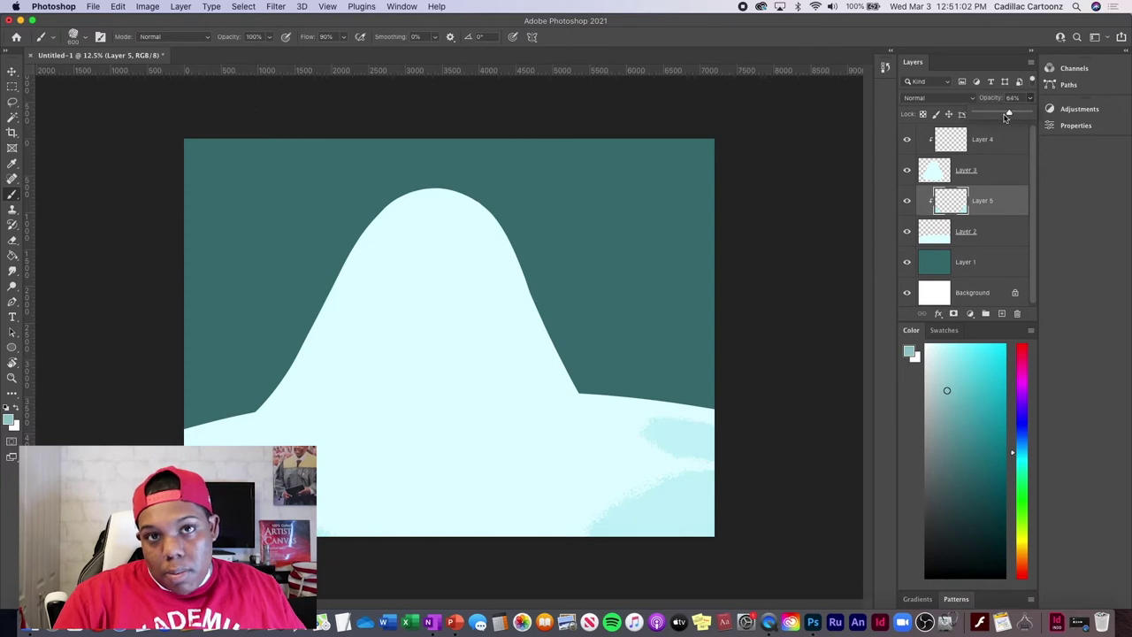
pyautogui.moveTo(1002, 115); pyautogui.dragTo(1009, 115)
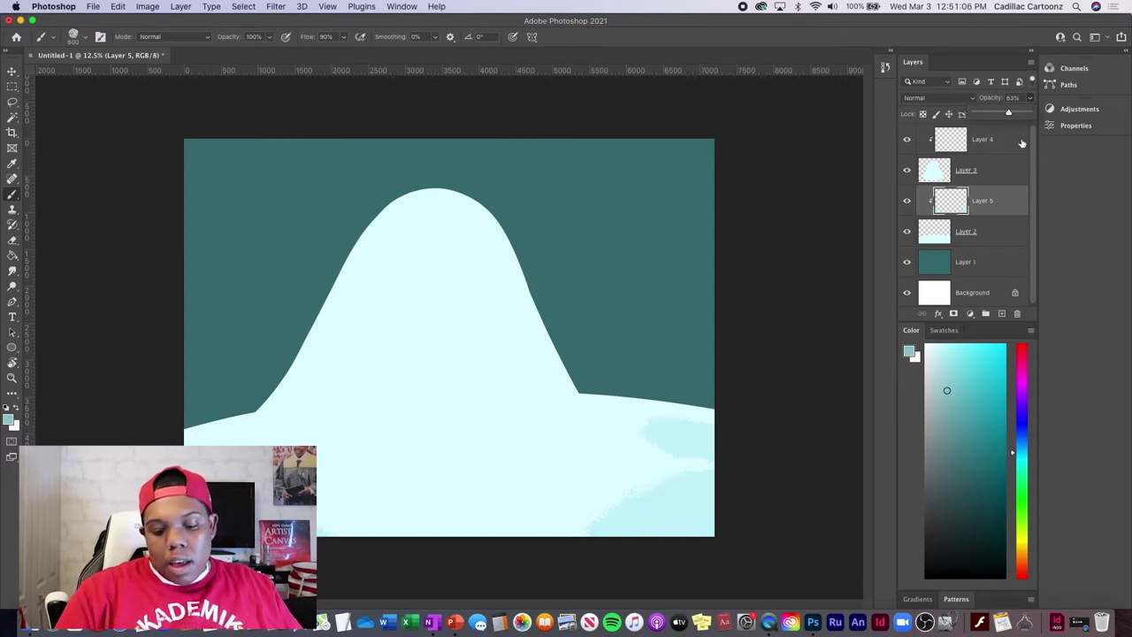
pyautogui.moveTo(1008, 114); pyautogui.dragTo(1005, 115)
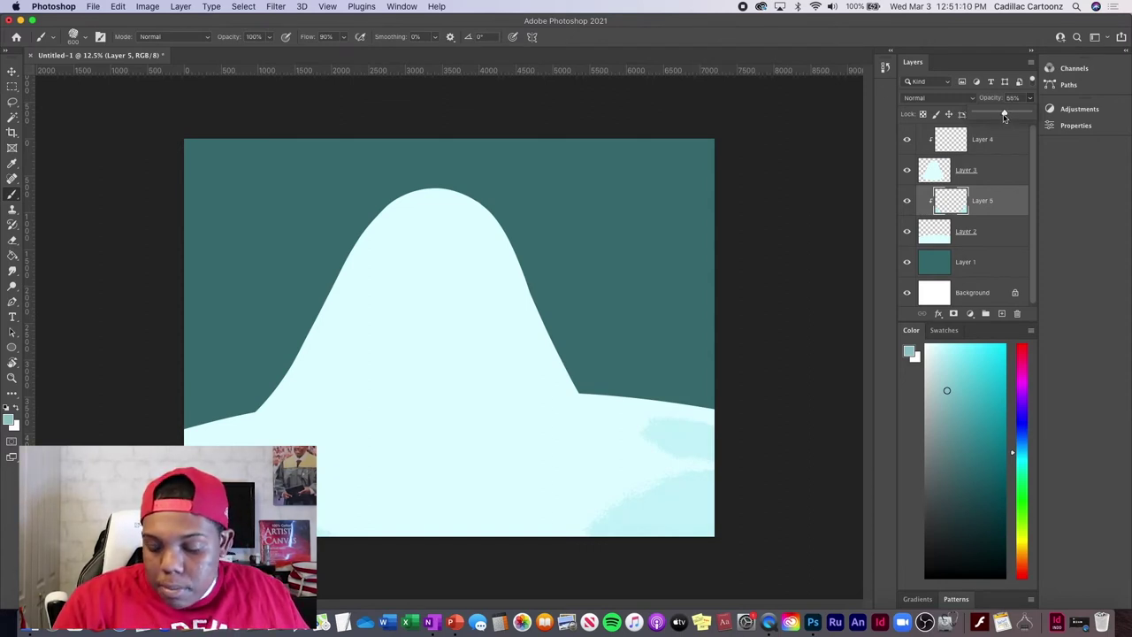
pyautogui.moveTo(999, 116); pyautogui.dragTo(1035, 113)
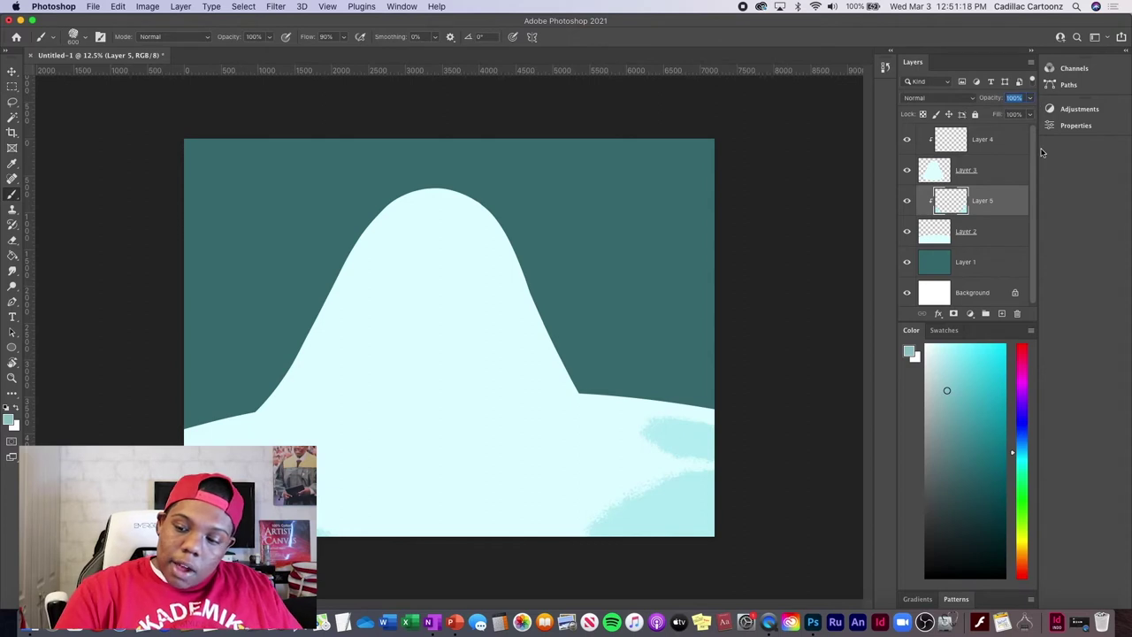
# Hide Layer 2 and paint a large rough-edged grayish teal shading shape over the middle of the mound on Layer 4.
pyautogui.click(993, 180)
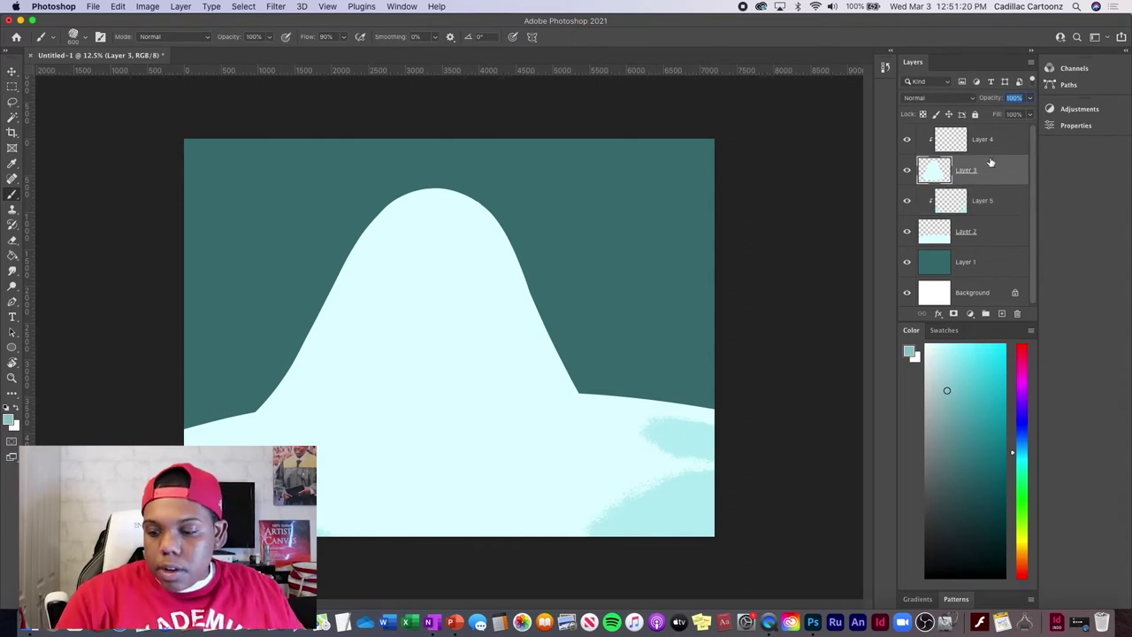
pyautogui.click(987, 152)
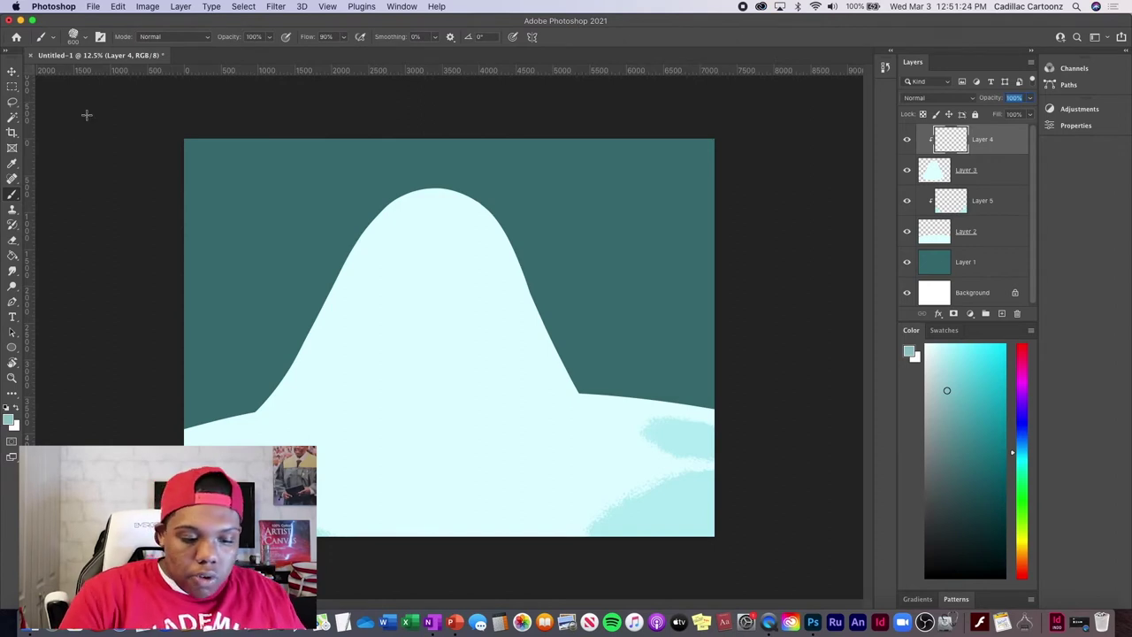
pyautogui.moveTo(372, 495); pyautogui.dragTo(408, 280)
pyautogui.click(906, 231)
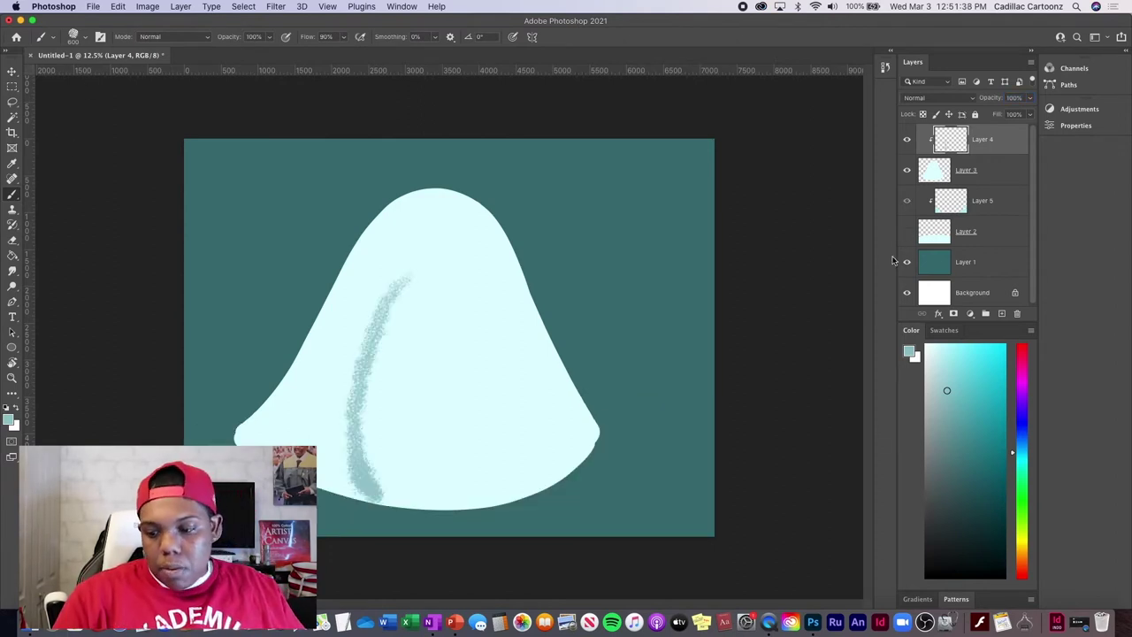
pyautogui.moveTo(352, 449)
pyautogui.mouseDown()
pyautogui.moveTo(440, 276)
pyautogui.moveTo(518, 363)
pyautogui.moveTo(511, 497)
pyautogui.mouseUp()
pyautogui.moveTo(380, 424)
pyautogui.mouseDown()
pyautogui.moveTo(383, 495)
pyautogui.moveTo(445, 518)
pyautogui.moveTo(487, 505)
pyautogui.moveTo(498, 368)
pyautogui.moveTo(395, 336)
pyautogui.moveTo(501, 389)
pyautogui.mouseUp()
# Stretch the mound's shading shape leftward to 109.87% width and show the ground layers again.
pyautogui.click(12, 75)
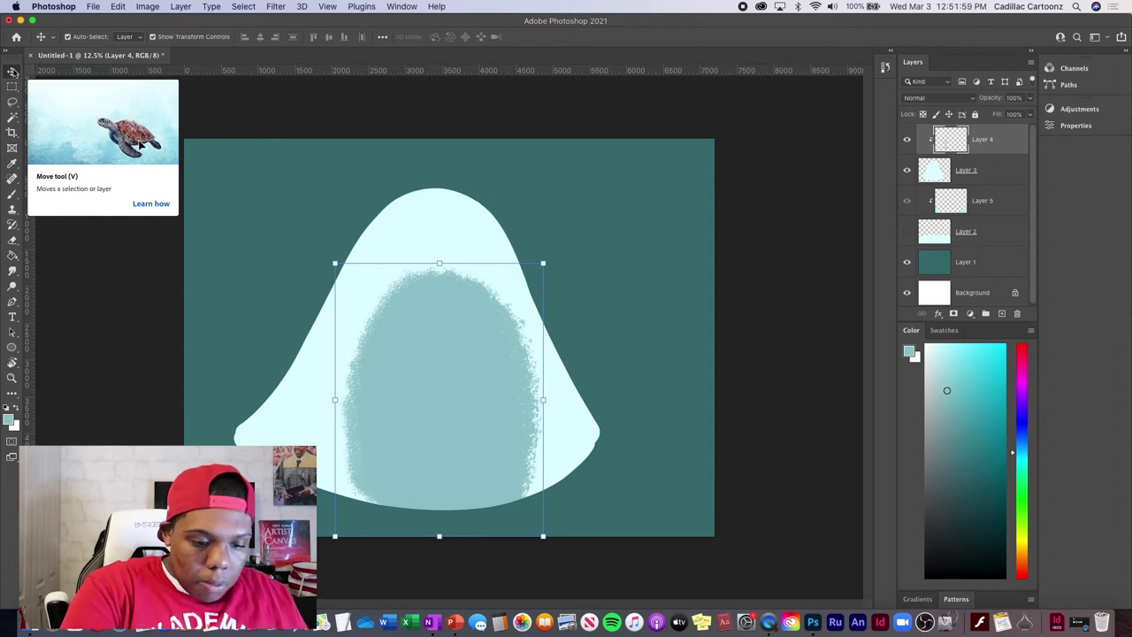
pyautogui.moveTo(334, 264)
pyautogui.mouseDown()
pyautogui.moveTo(318, 247)
pyautogui.moveTo(319, 259)
pyautogui.moveTo(343, 267)
pyautogui.moveTo(323, 247)
pyautogui.moveTo(311, 260)
pyautogui.moveTo(347, 255)
pyautogui.moveTo(254, 216)
pyautogui.moveTo(349, 252)
pyautogui.moveTo(316, 253)
pyautogui.moveTo(315, 264)
pyautogui.mouseUp()
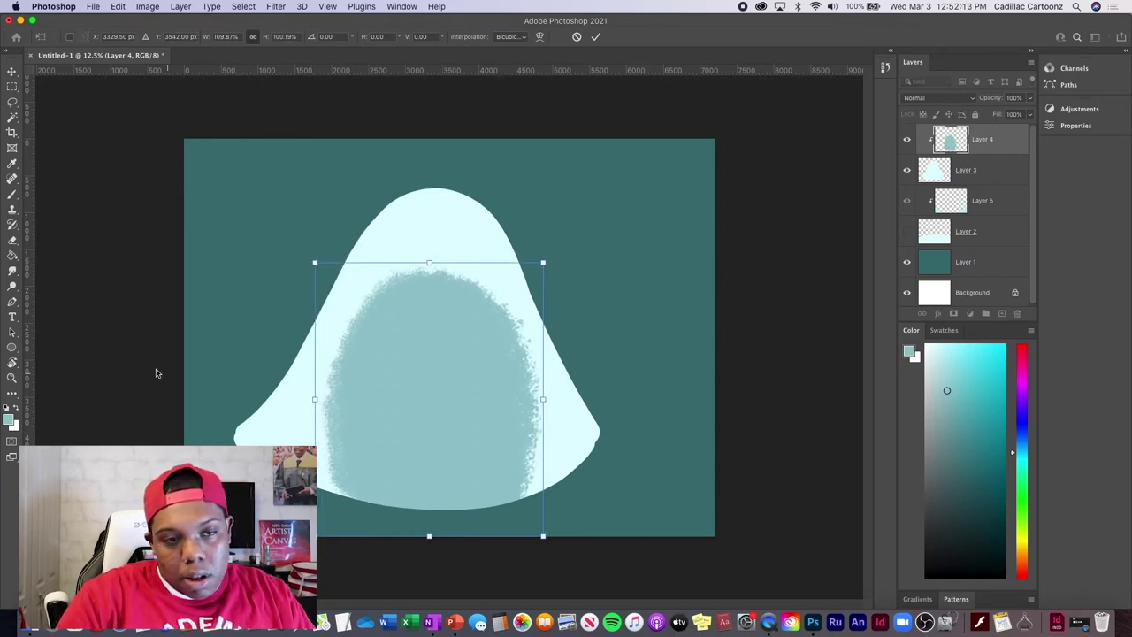
pyautogui.click(596, 37)
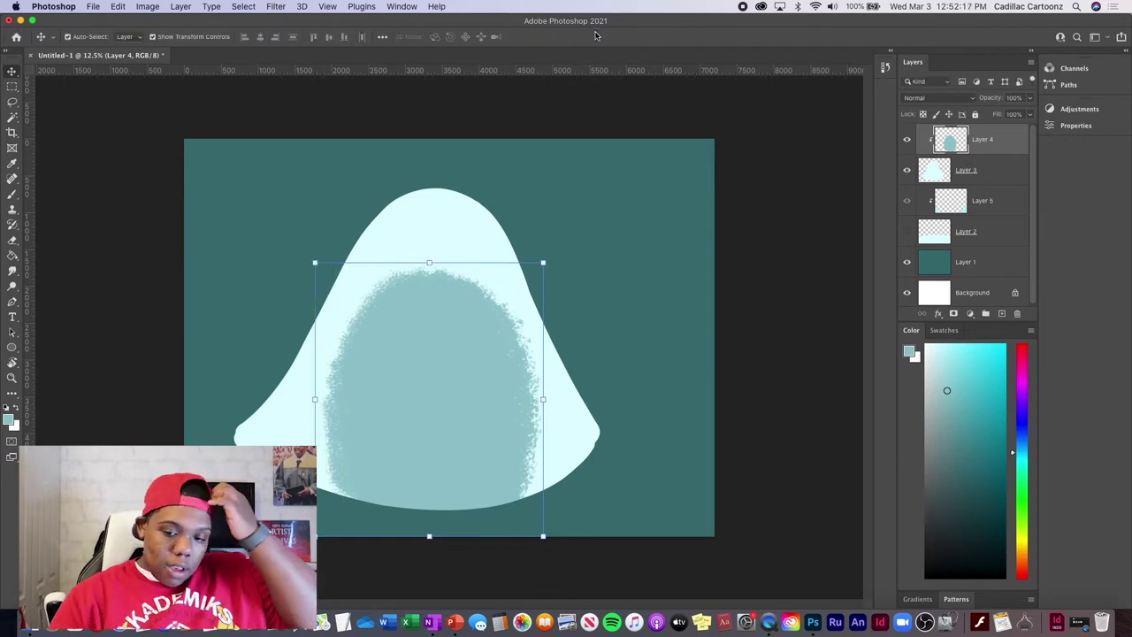
pyautogui.click(907, 202)
pyautogui.click(902, 234)
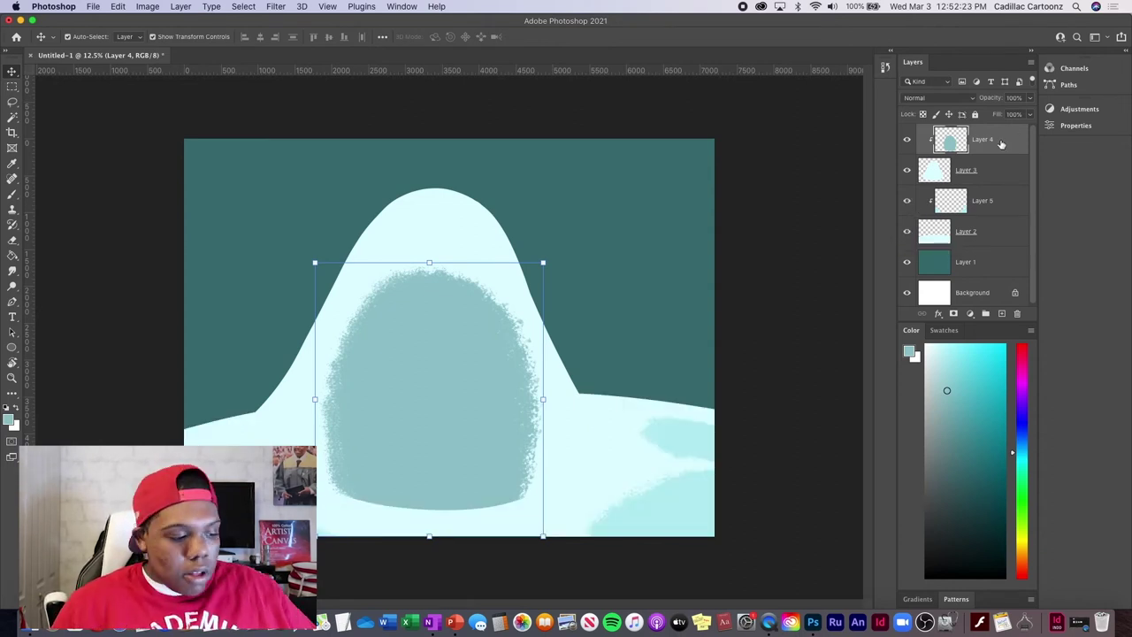
# Increase the mound shading's saturation and lightness with Hue/Saturation, and set Layer 4's opacity to 90%.
pyautogui.press('super+u')
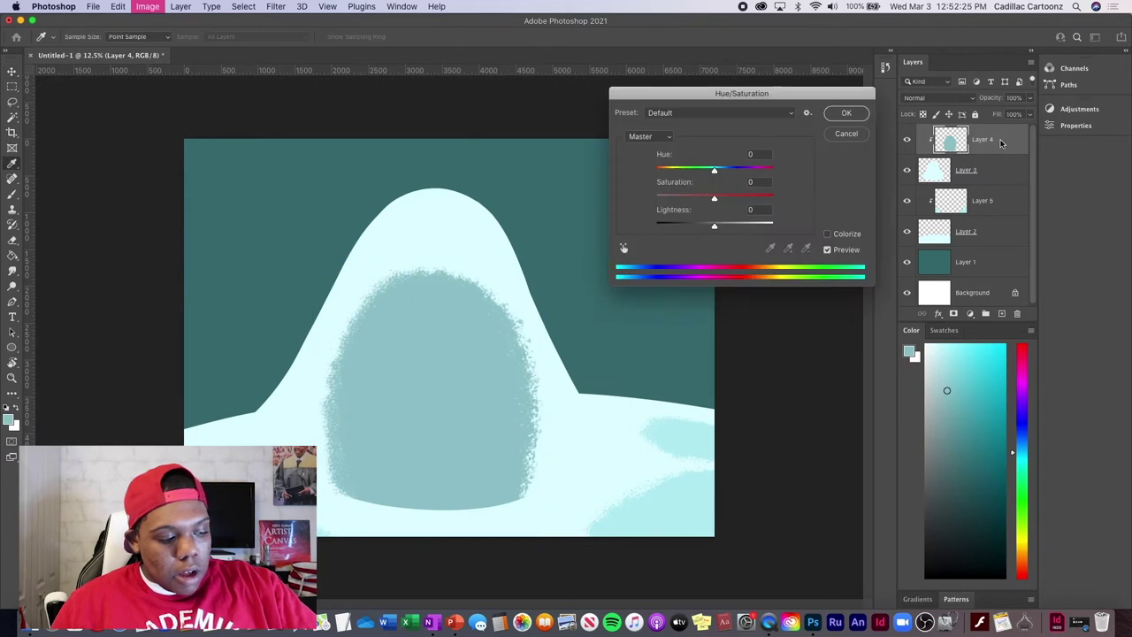
pyautogui.moveTo(715, 197); pyautogui.dragTo(739, 226)
pyautogui.click(848, 114)
pyautogui.press('v')
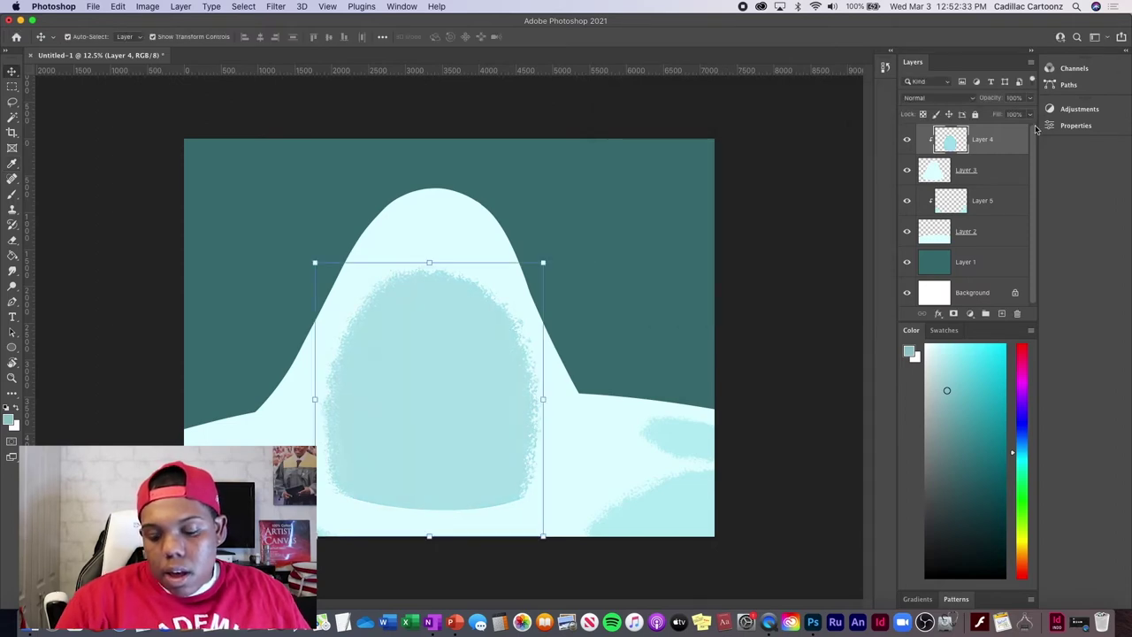
pyautogui.moveTo(1029, 99); pyautogui.dragTo(1018, 115)
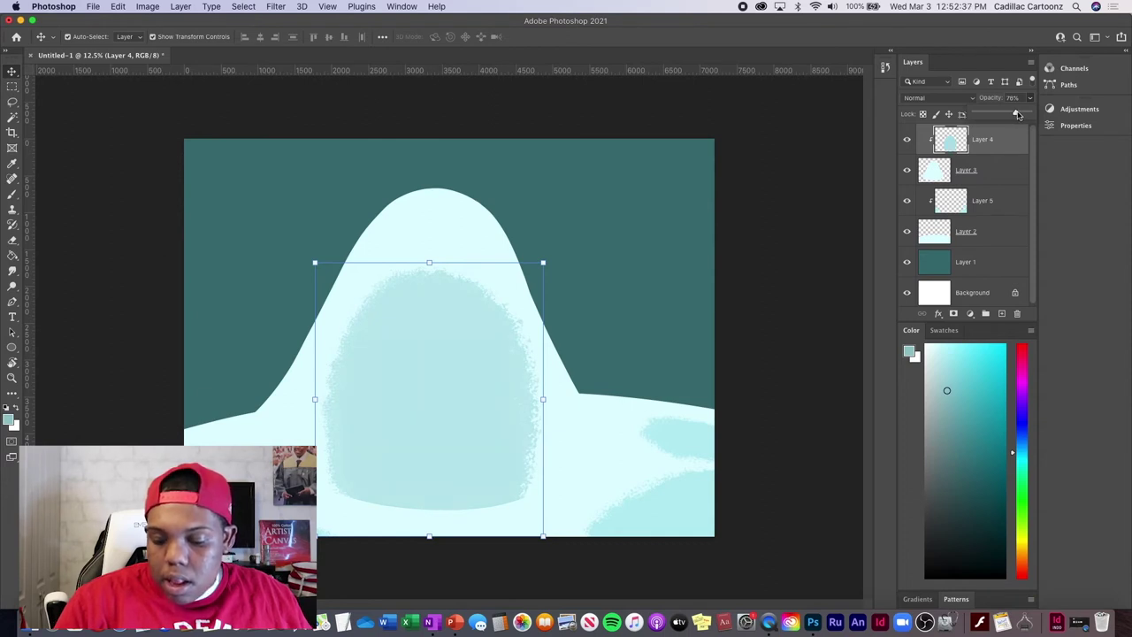
pyautogui.moveTo(1025, 112); pyautogui.dragTo(1025, 111)
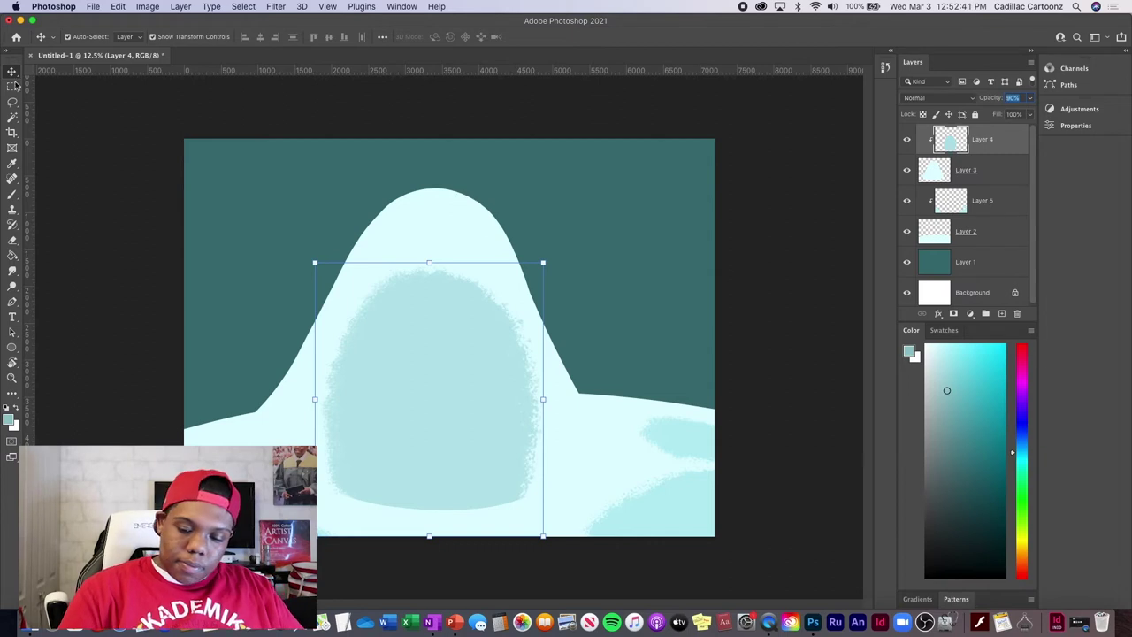
pyautogui.click(831, 222)
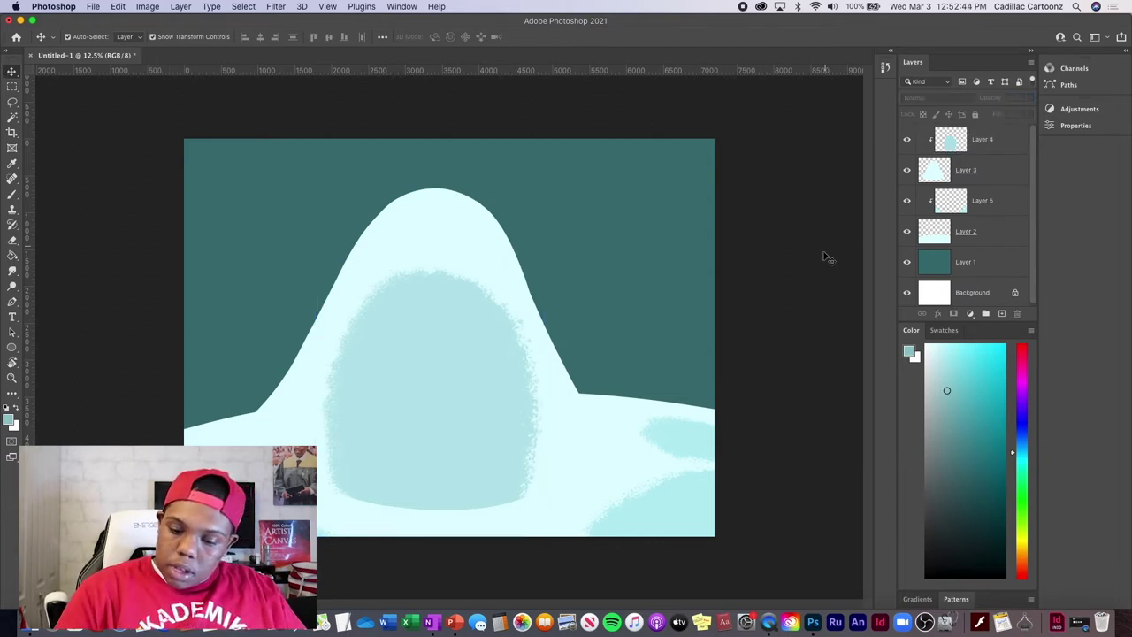
# Try painting darker grayish teal brush strokes on Layer 5 just below the mound, and undo them.
pyautogui.click(953, 235)
pyautogui.click(801, 276)
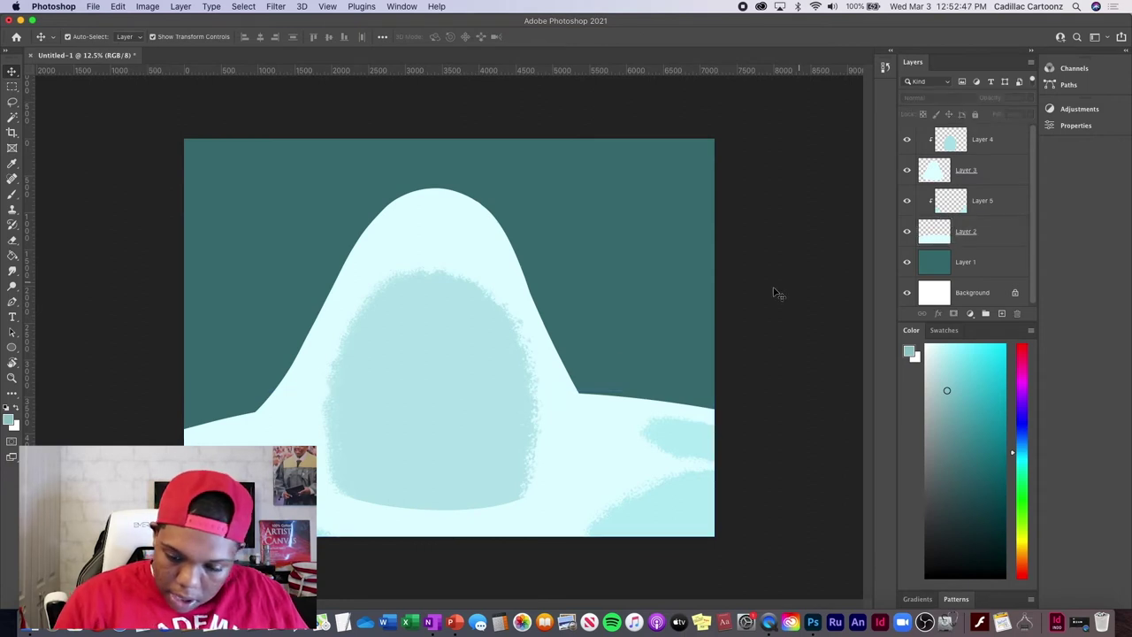
pyautogui.click(12, 195)
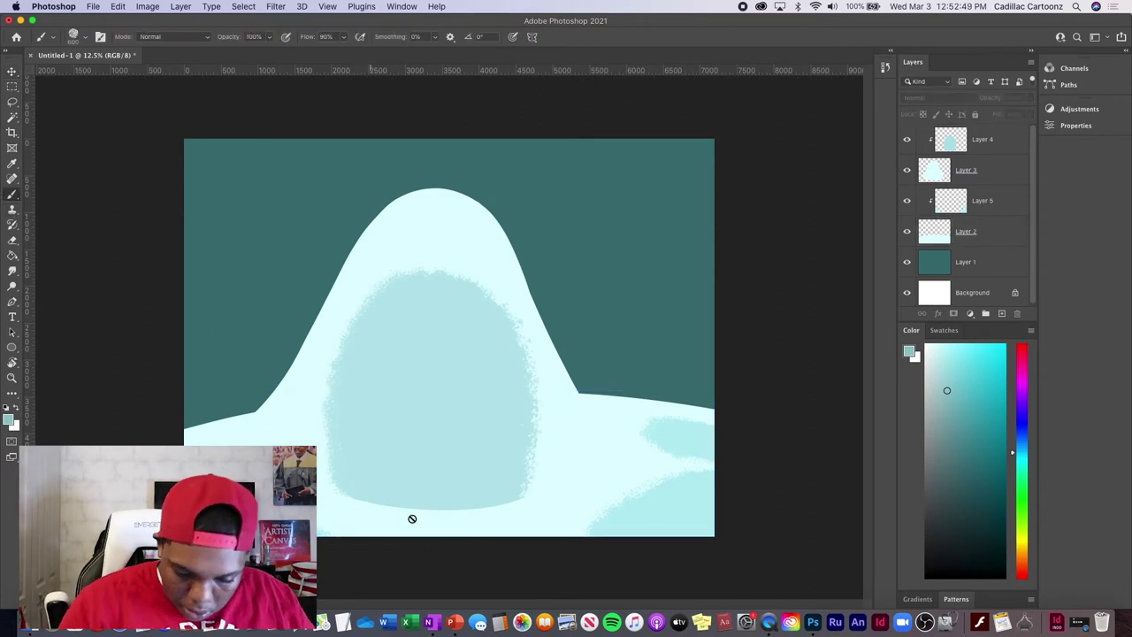
pyautogui.click(978, 202)
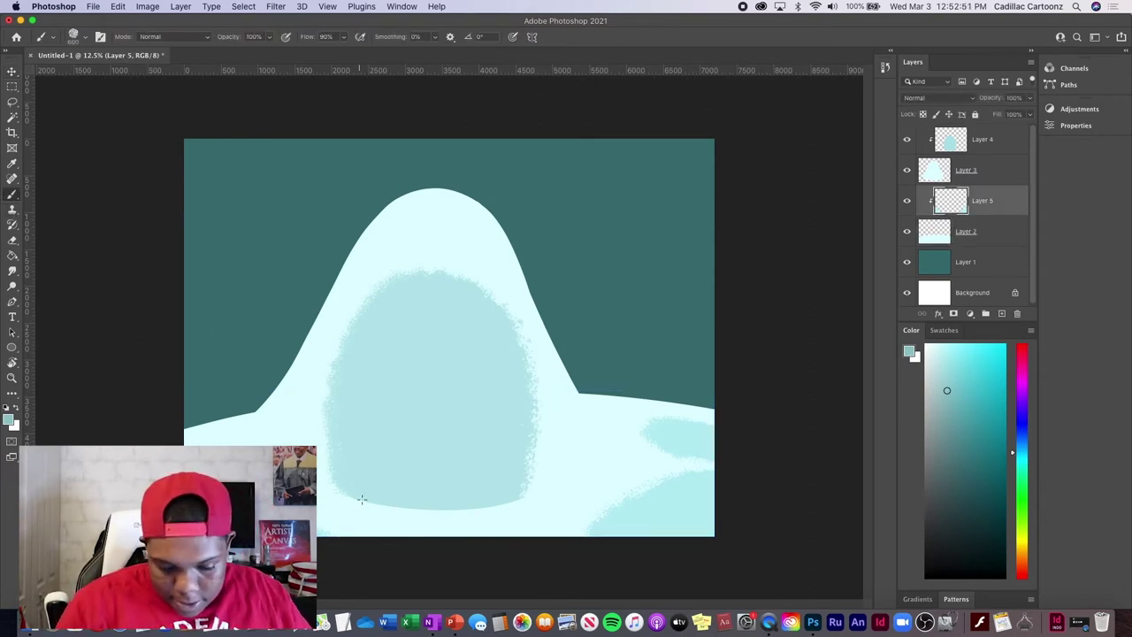
pyautogui.moveTo(345, 512)
pyautogui.mouseDown()
pyautogui.moveTo(336, 520)
pyautogui.moveTo(397, 533)
pyautogui.moveTo(466, 498)
pyautogui.mouseUp()
pyautogui.press('super+z')
pyautogui.moveTo(354, 518); pyautogui.dragTo(361, 511)
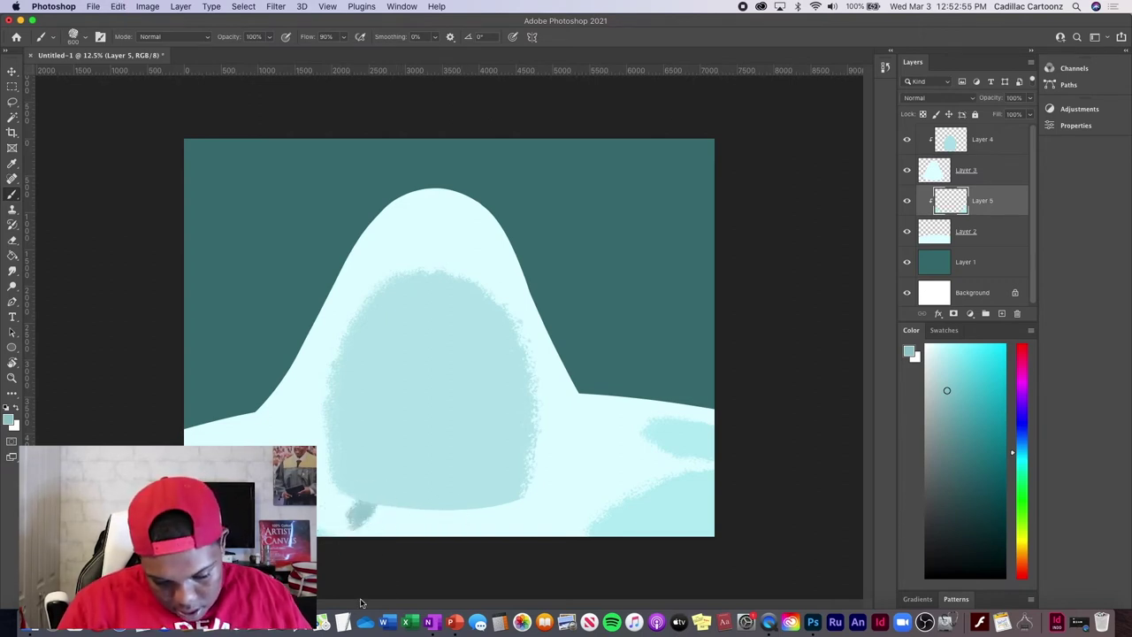
pyautogui.press('super+z')
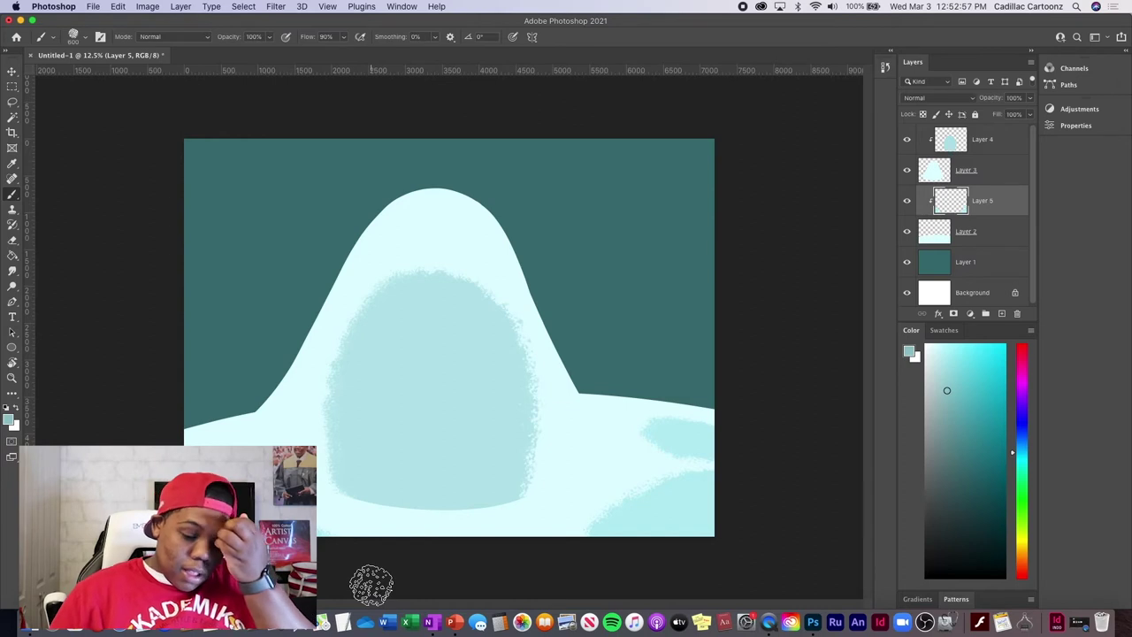
# Sample the mound's shading color and paint a rough-edged shading patch on Layer 5 across the ground below the mound.
pyautogui.click(12, 164)
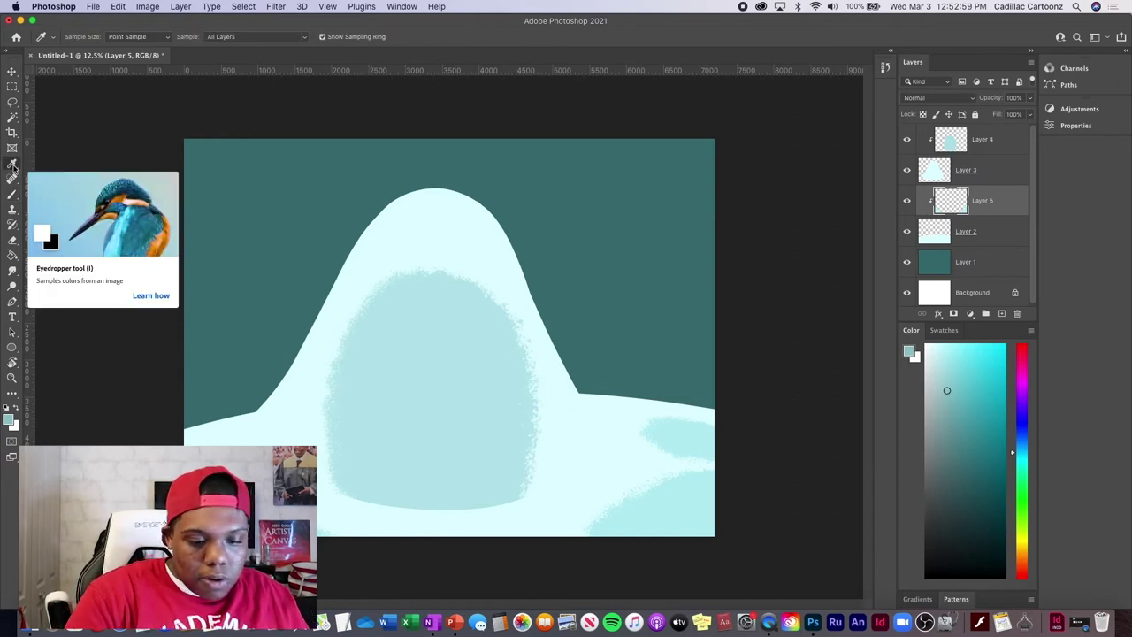
pyautogui.click(489, 424)
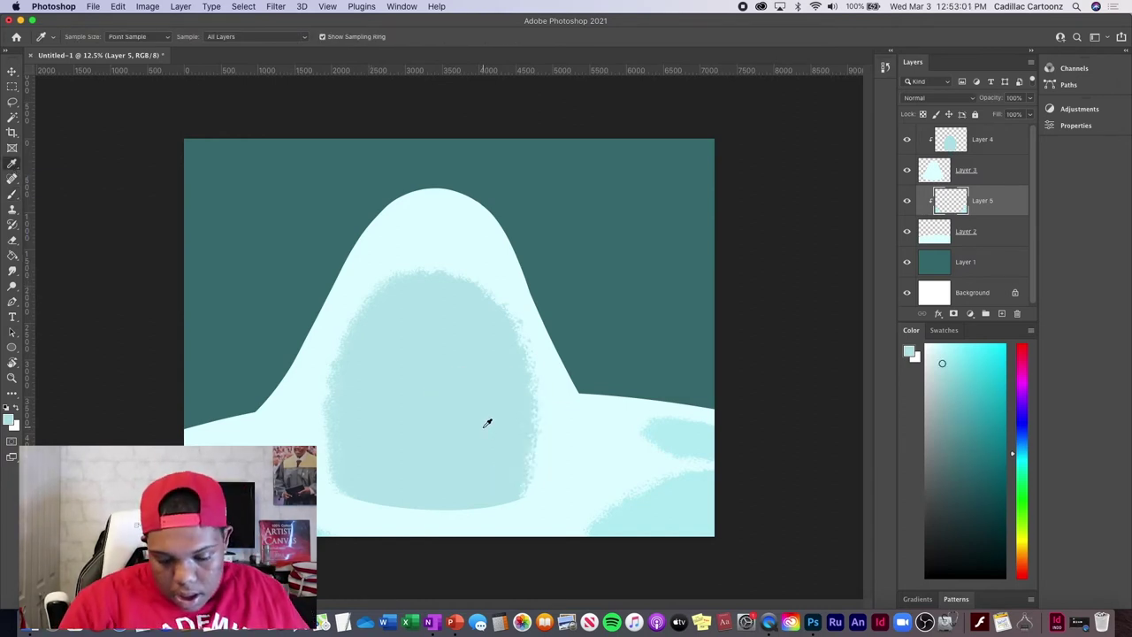
pyautogui.press('b')
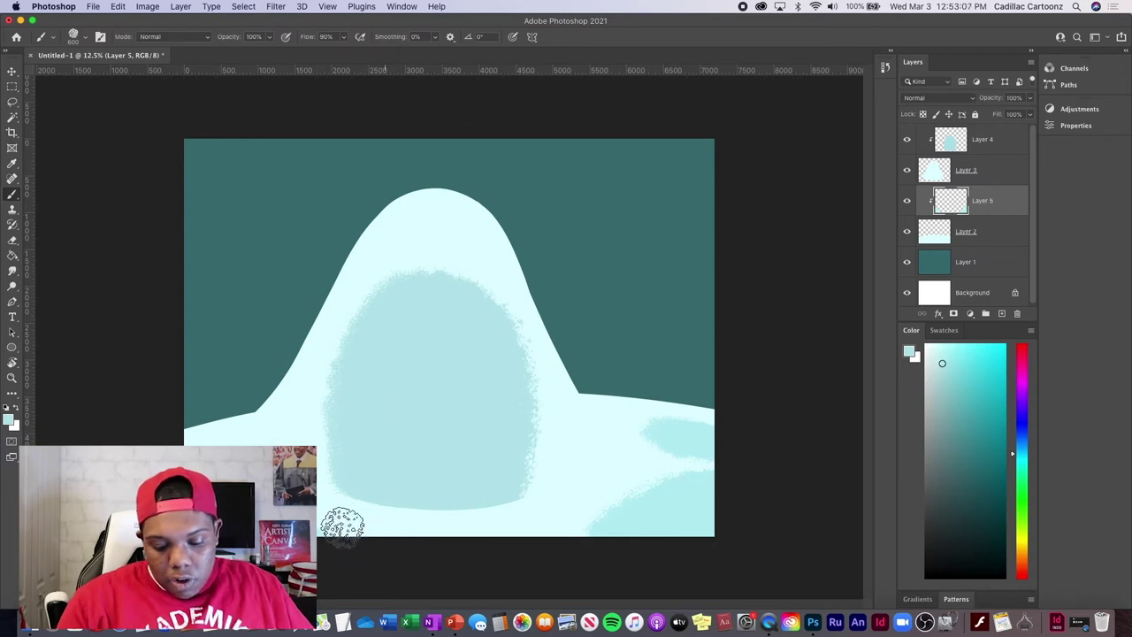
pyautogui.moveTo(377, 498)
pyautogui.mouseDown()
pyautogui.moveTo(330, 522)
pyautogui.moveTo(379, 504)
pyautogui.moveTo(394, 513)
pyautogui.moveTo(403, 553)
pyautogui.moveTo(465, 505)
pyautogui.moveTo(495, 531)
pyautogui.moveTo(521, 536)
pyautogui.moveTo(531, 523)
pyautogui.mouseUp()
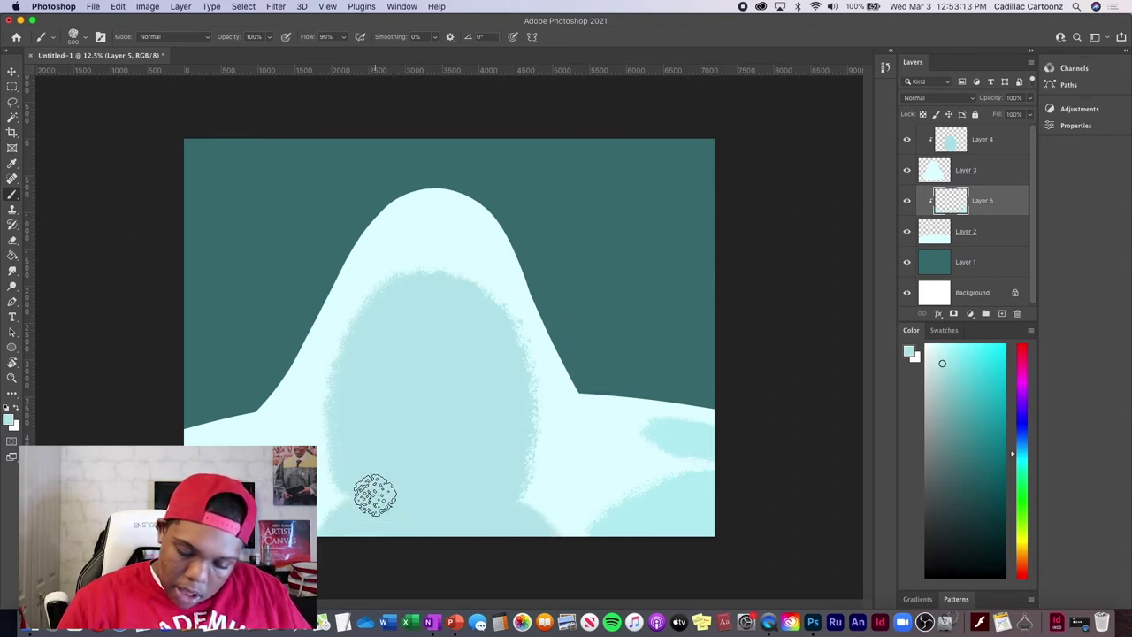
# Add a new layer clipped to the mound on Layer 3 and move it above Layer 4.
pyautogui.hotkey('alt', ']')
pyautogui.click(1001, 313)
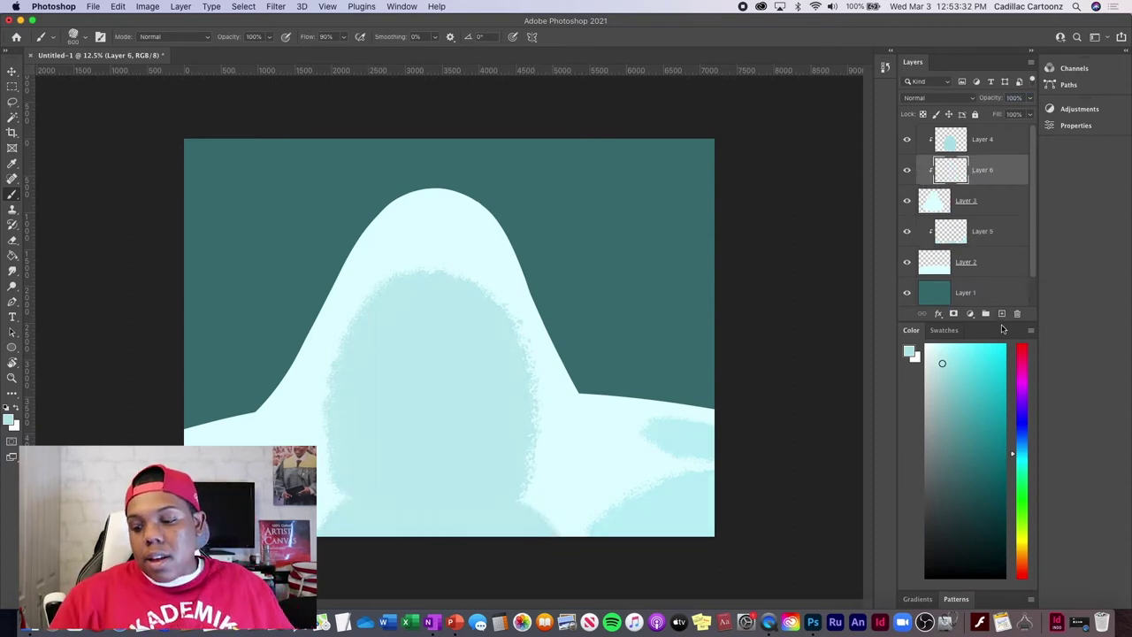
pyautogui.moveTo(987, 169); pyautogui.dragTo(990, 130)
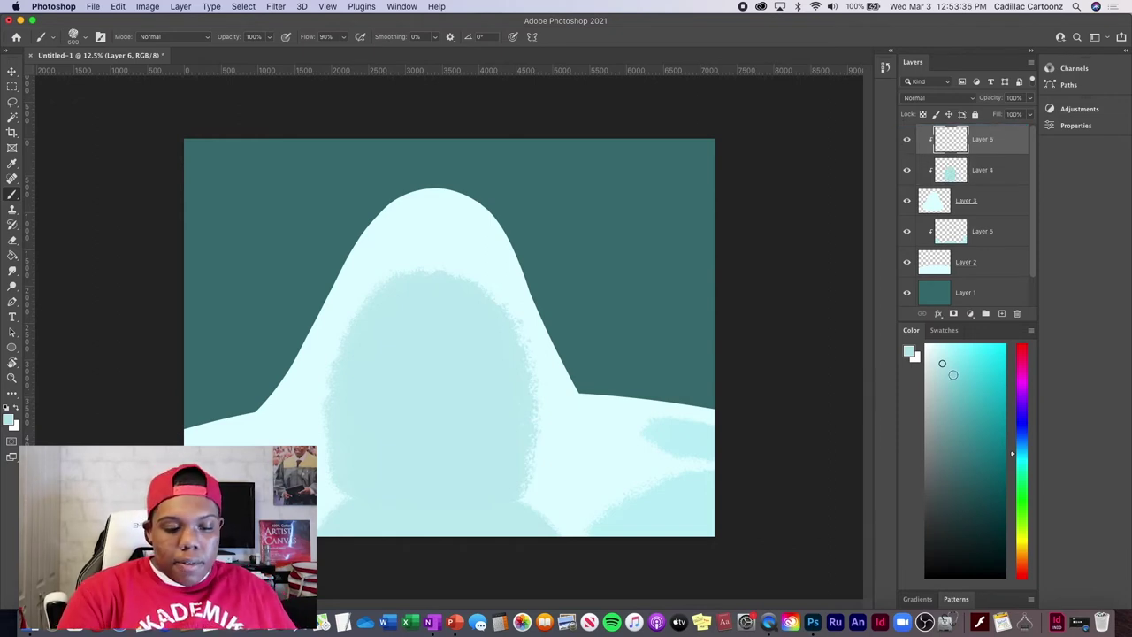
# Sample the mound's pale color and darken it to a muted grayish teal as the foreground color.
pyautogui.click(13, 165)
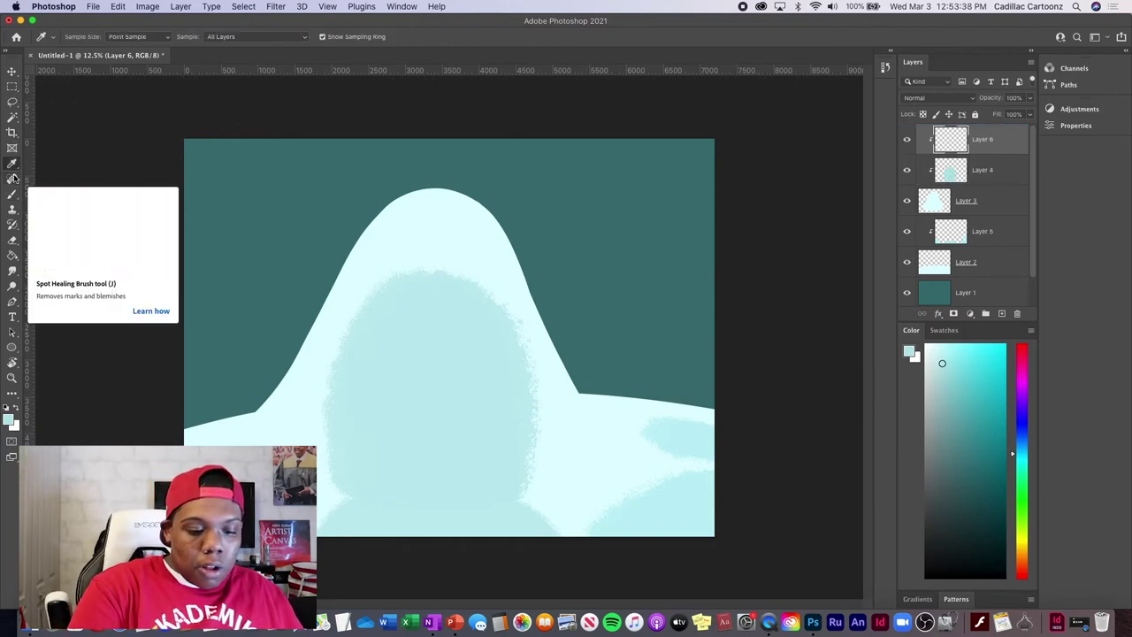
pyautogui.click(465, 223)
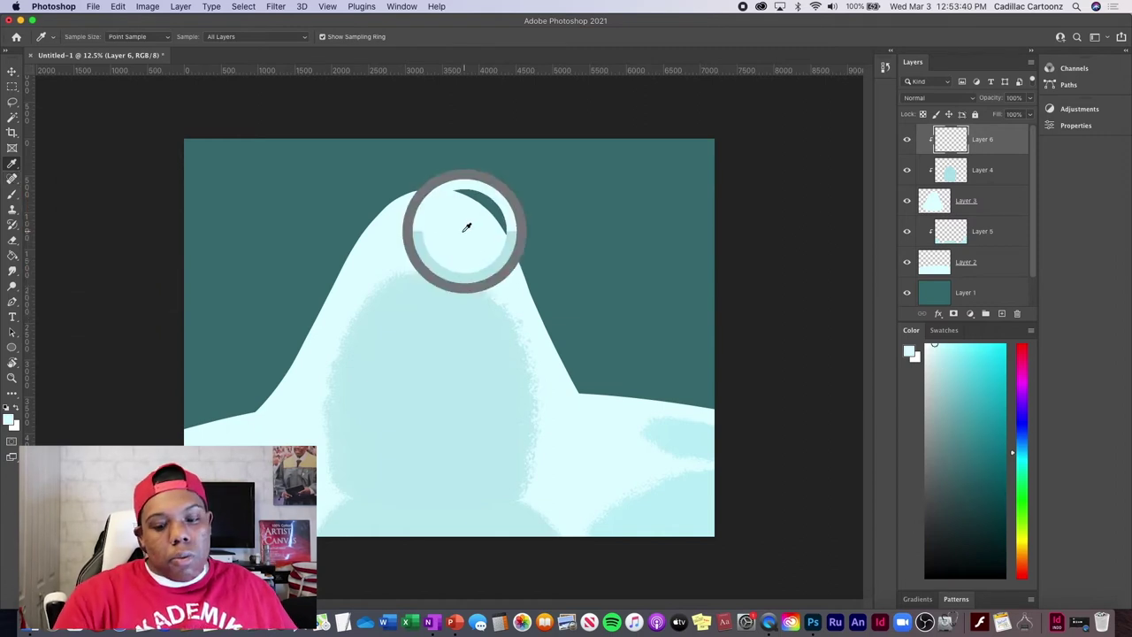
pyautogui.click(469, 218)
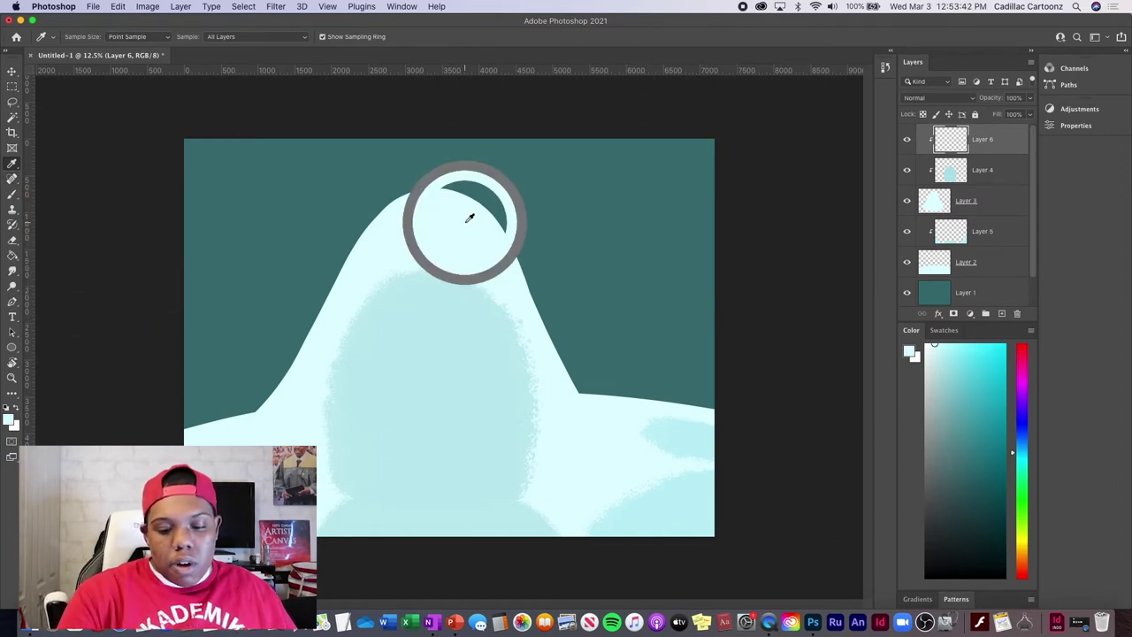
pyautogui.moveTo(935, 357); pyautogui.dragTo(938, 434)
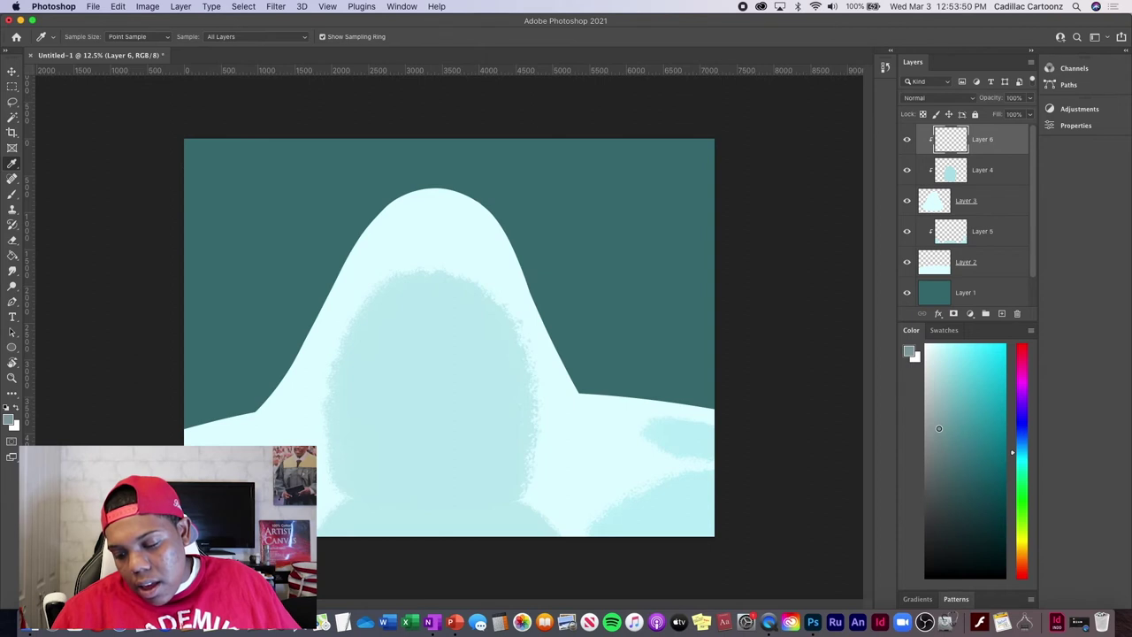
pyautogui.moveTo(938, 428); pyautogui.dragTo(937, 419)
# Choose the Kyle's Drawing Box - Happy HB brush and hide the ground on Layer 2.
pyautogui.press('b')
pyautogui.click(81, 40)
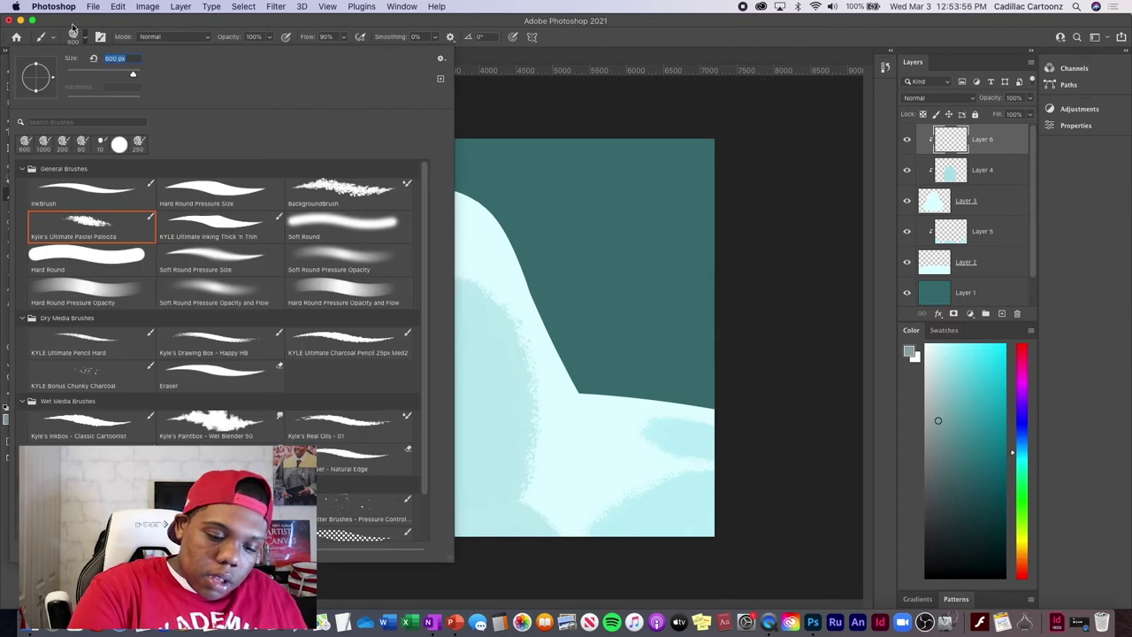
pyautogui.click(222, 349)
pyautogui.press('Return')
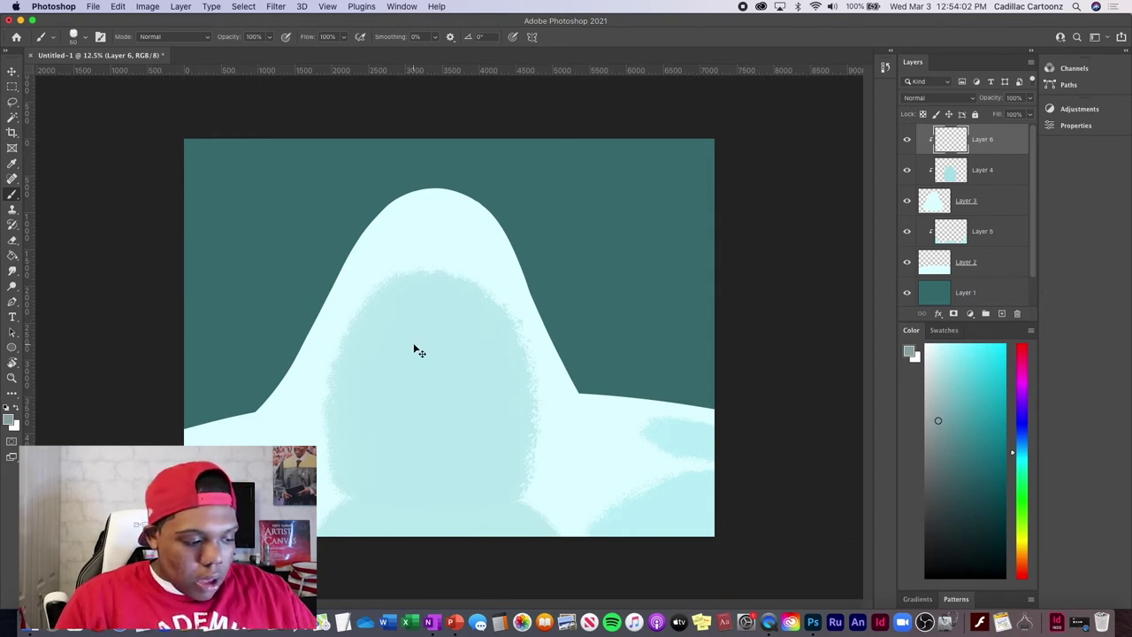
pyautogui.press('super+plus')
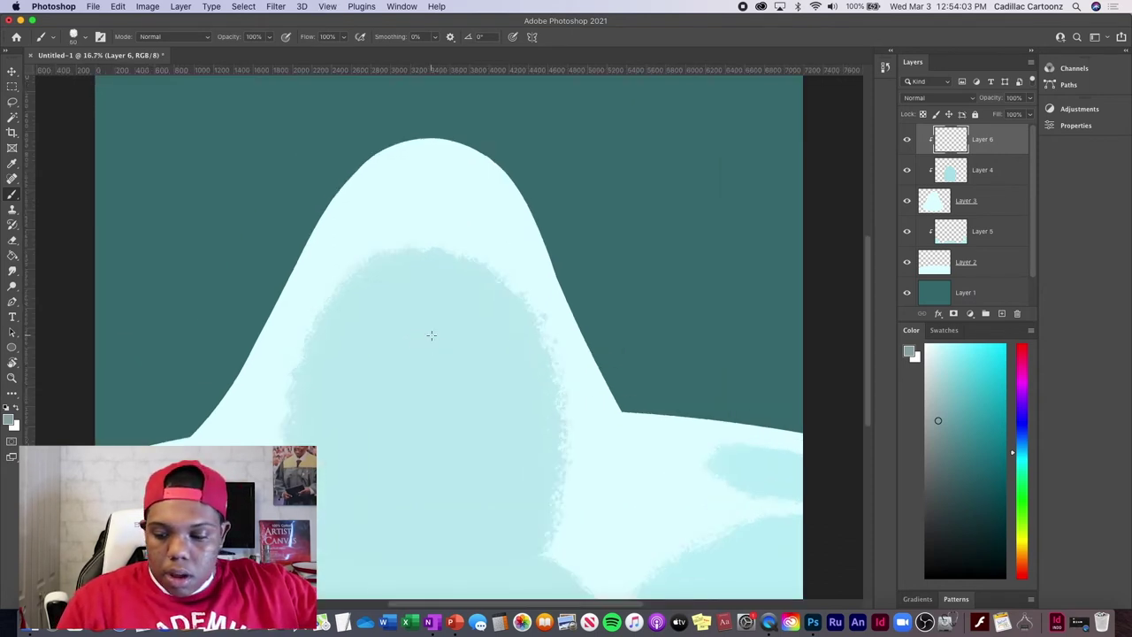
pyautogui.click(911, 261)
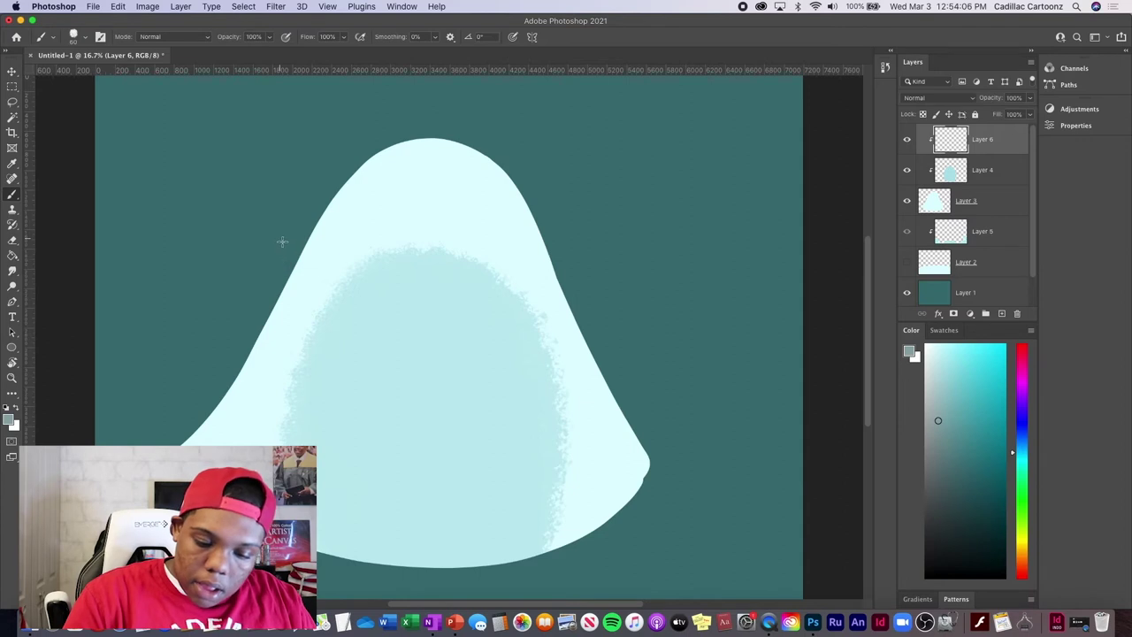
# Try wavy lines across the mound with the Happy HB and KYLE Ultimate Pencil Hard brushes, undoing each attempt.
pyautogui.moveTo(295, 286)
pyautogui.mouseDown()
pyautogui.moveTo(328, 269)
pyautogui.moveTo(356, 312)
pyautogui.moveTo(383, 294)
pyautogui.moveTo(427, 322)
pyautogui.moveTo(508, 274)
pyautogui.moveTo(543, 288)
pyautogui.mouseUp()
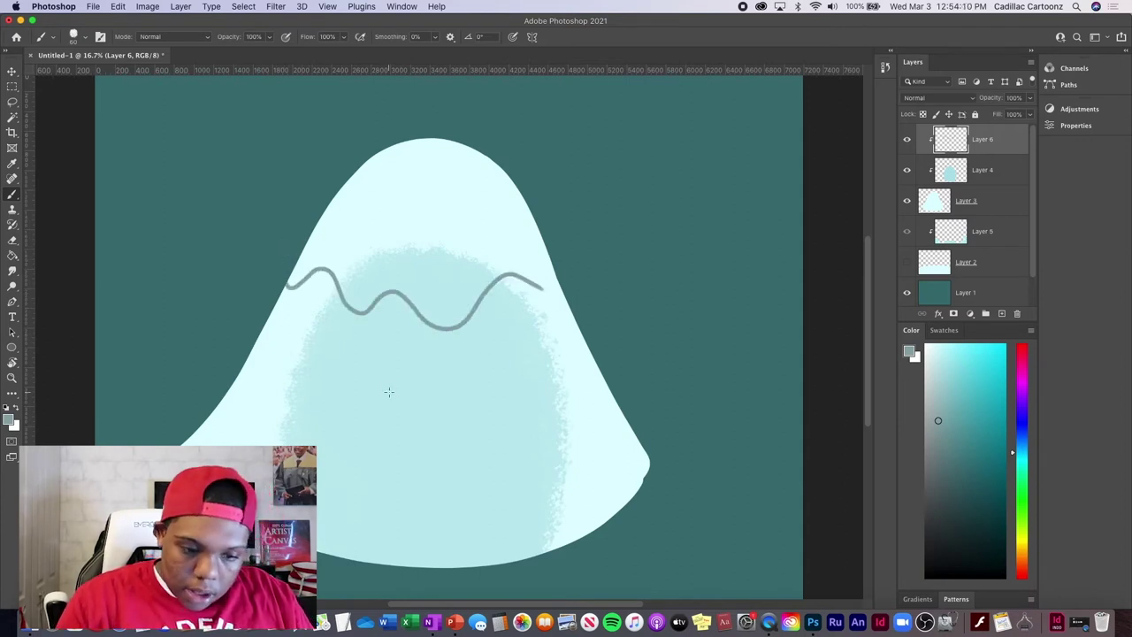
pyautogui.press('super+z')
pyautogui.click(78, 37)
pyautogui.click(84, 344)
pyautogui.press('Return')
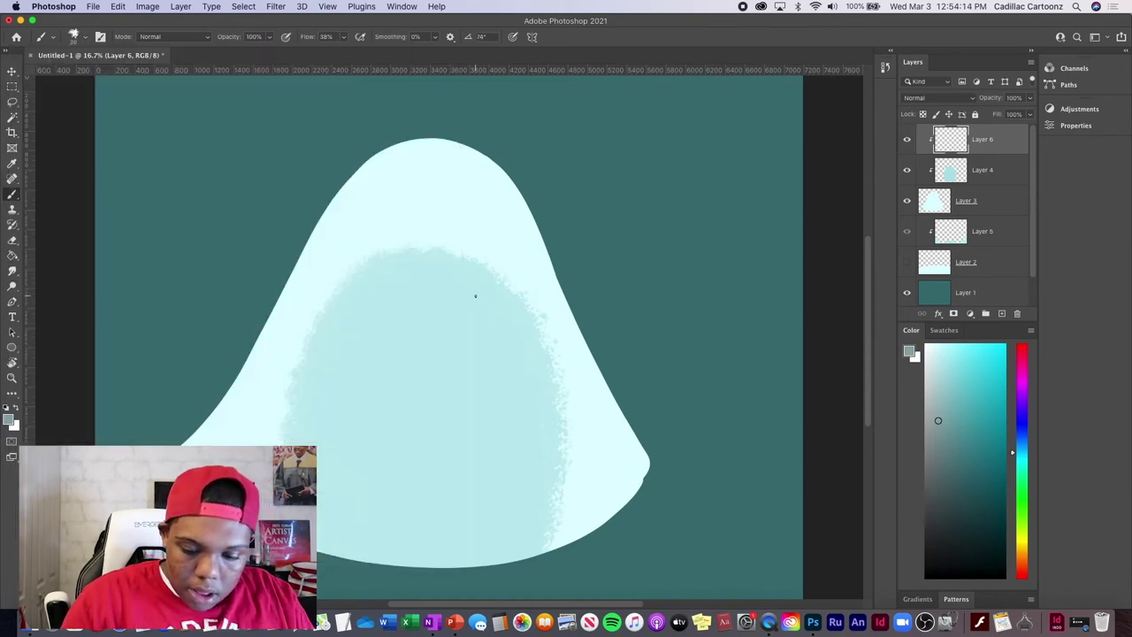
pyautogui.moveTo(279, 297)
pyautogui.mouseDown()
pyautogui.moveTo(333, 278)
pyautogui.moveTo(419, 316)
pyautogui.moveTo(468, 280)
pyautogui.moveTo(512, 296)
pyautogui.moveTo(555, 271)
pyautogui.mouseUp()
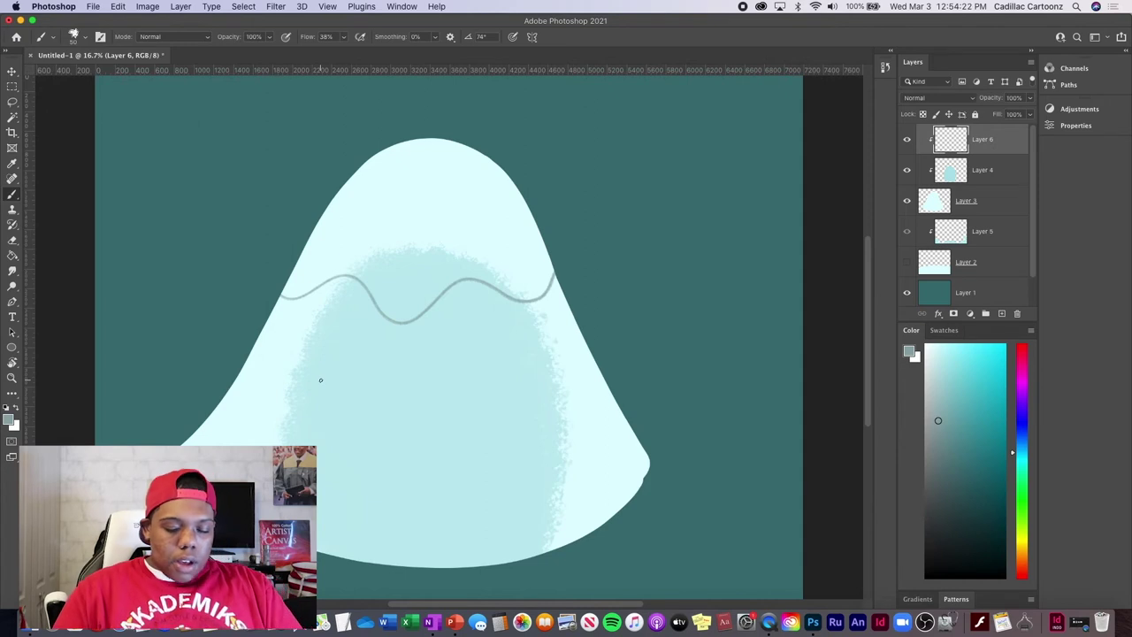
pyautogui.moveTo(193, 427)
pyautogui.mouseDown()
pyautogui.moveTo(261, 409)
pyautogui.moveTo(270, 424)
pyautogui.moveTo(364, 456)
pyautogui.moveTo(504, 468)
pyautogui.moveTo(560, 421)
pyautogui.moveTo(628, 423)
pyautogui.mouseUp()
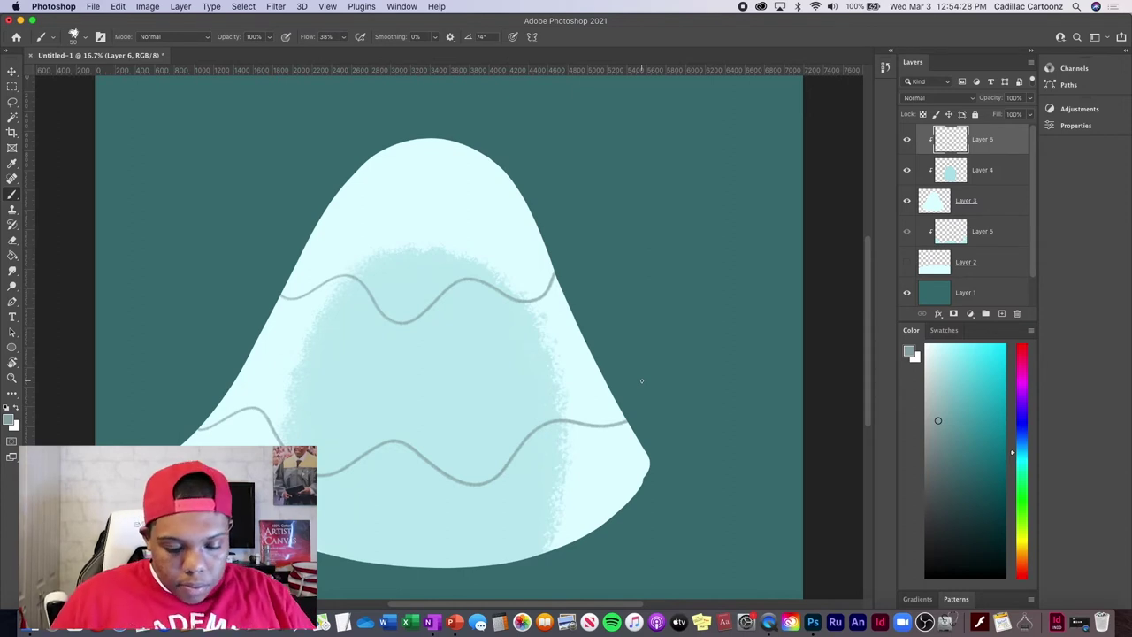
pyautogui.press('super+z')
pyautogui.press('super+z')
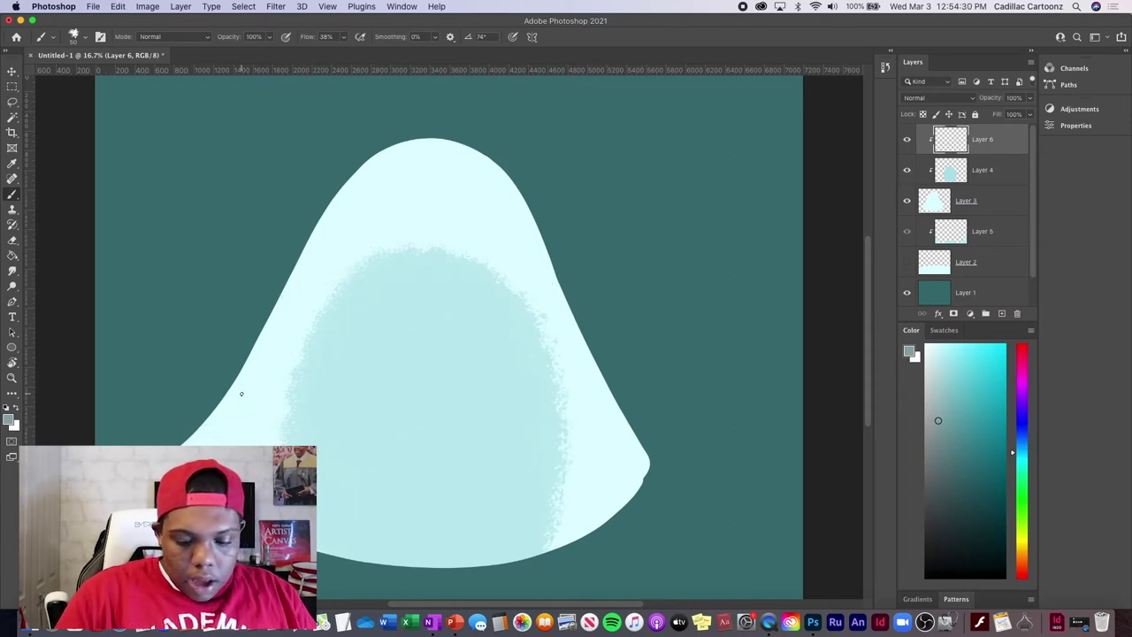
# Try a thicker wavy line across the mound with the Ultimate Pencil Hard brush at 150 px, and undo it.
pyautogui.click(84, 37)
pyautogui.click(85, 37)
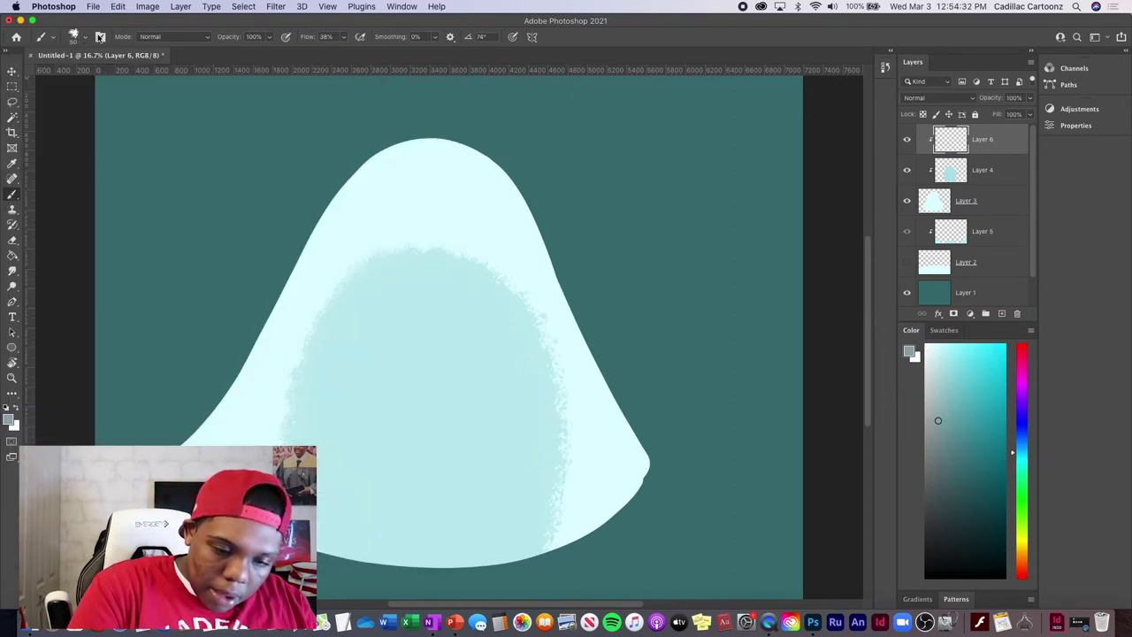
pyautogui.moveTo(281, 301)
pyautogui.mouseDown()
pyautogui.moveTo(336, 280)
pyautogui.moveTo(382, 311)
pyautogui.moveTo(458, 278)
pyautogui.moveTo(509, 297)
pyautogui.moveTo(573, 284)
pyautogui.mouseUp()
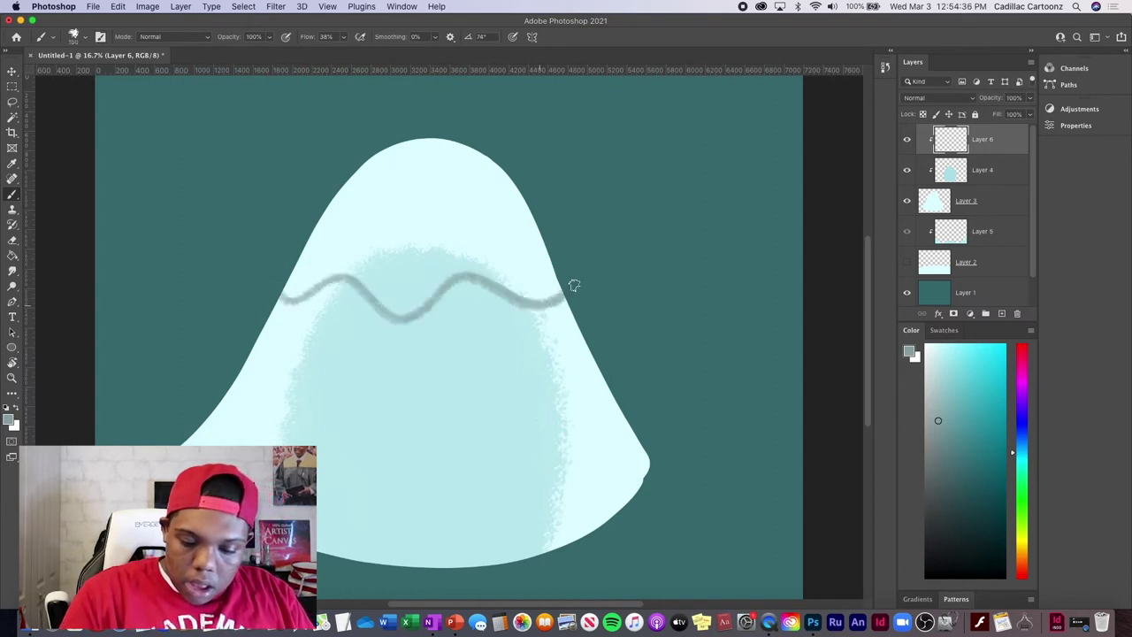
pyautogui.press('super+z')
# Draw two wavy lines across the mound's upper and lower parts on Layer 6 with the KYLE Ultimate Charcoal Pencil 25px Med2 brush.
pyautogui.click(78, 37)
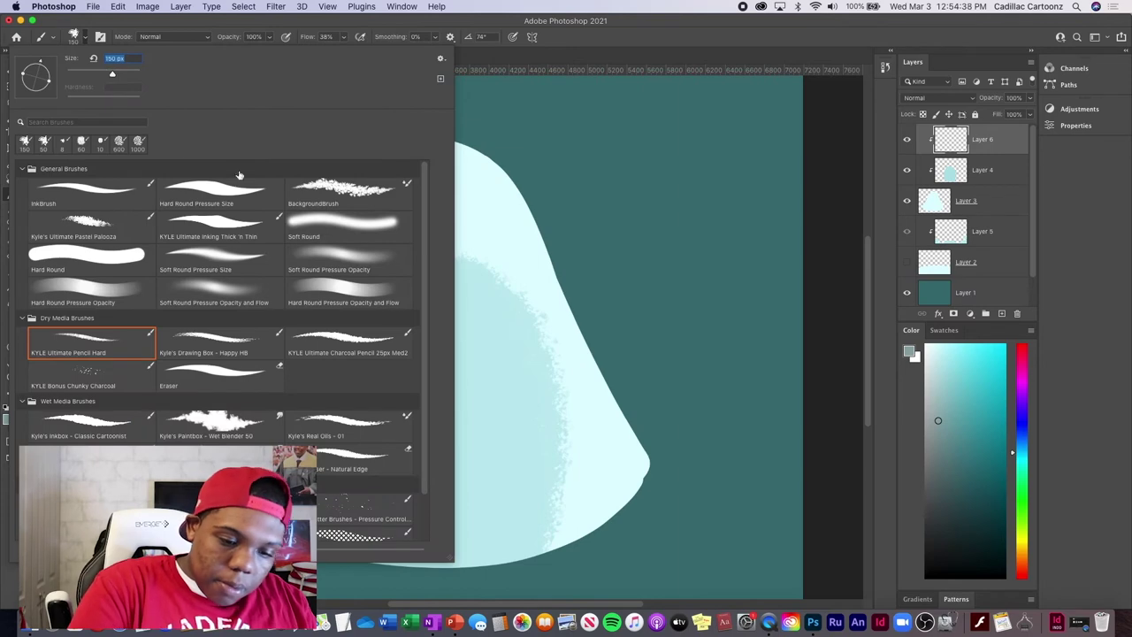
pyautogui.click(111, 222)
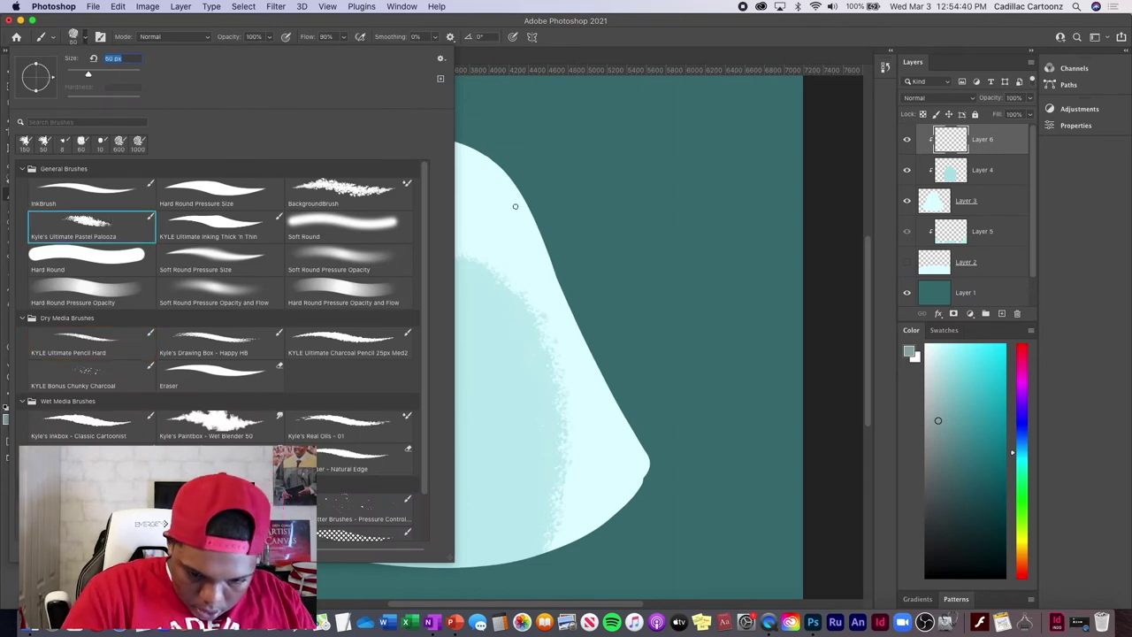
pyautogui.click(358, 347)
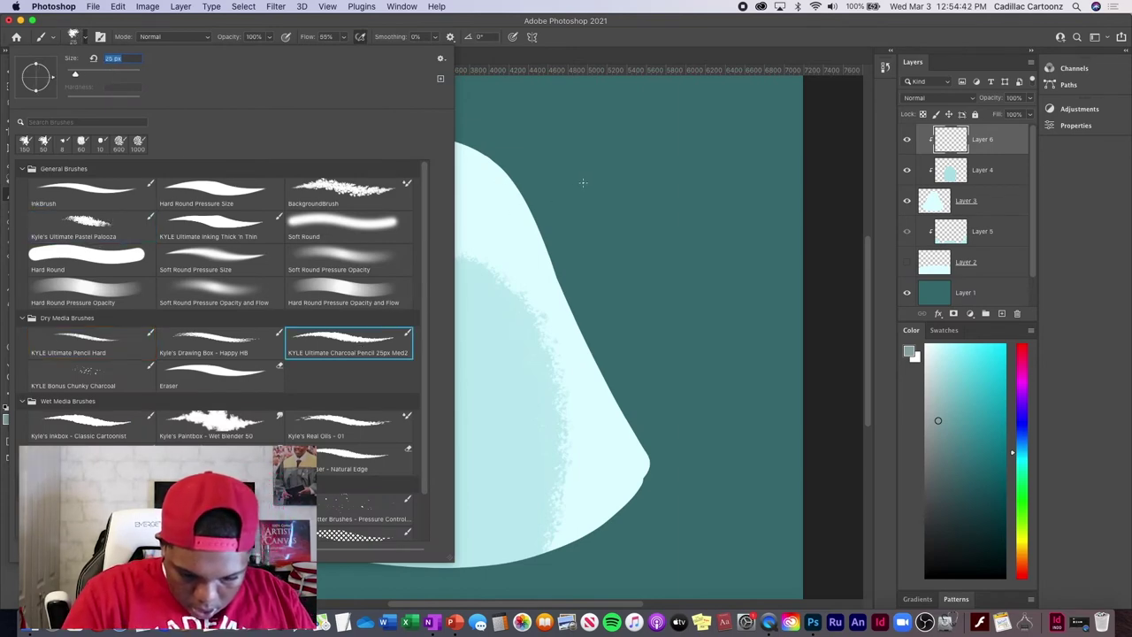
pyautogui.click(555, 205)
pyautogui.moveTo(280, 304)
pyautogui.mouseDown()
pyautogui.moveTo(348, 281)
pyautogui.moveTo(373, 309)
pyautogui.moveTo(482, 284)
pyautogui.moveTo(526, 295)
pyautogui.moveTo(557, 268)
pyautogui.mouseUp()
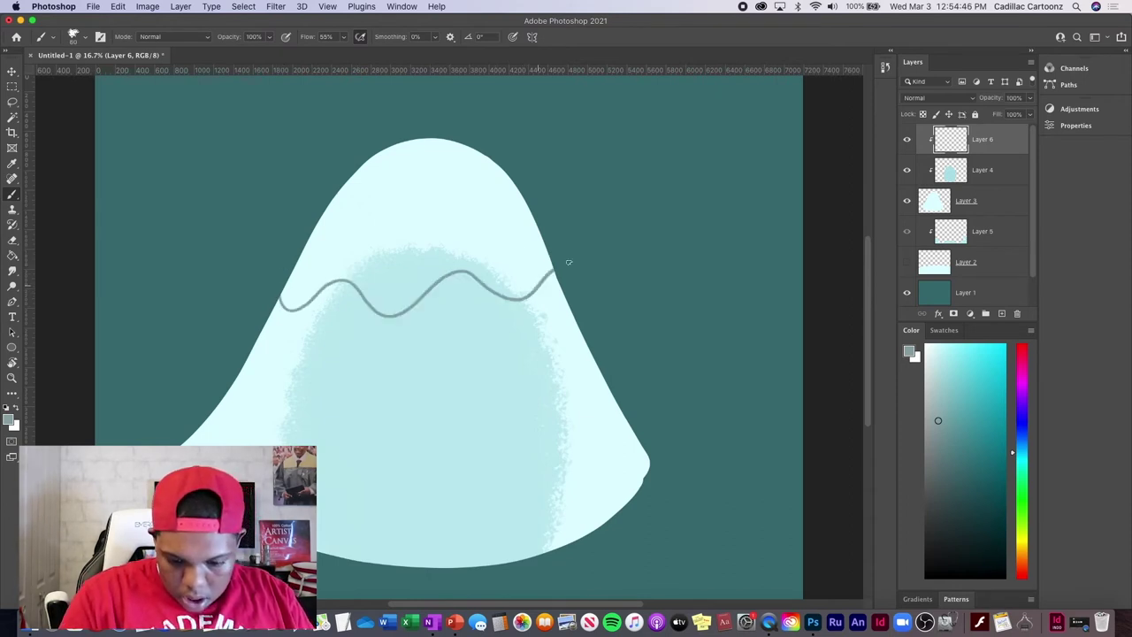
pyautogui.moveTo(214, 417)
pyautogui.mouseDown()
pyautogui.moveTo(397, 431)
pyautogui.moveTo(545, 425)
pyautogui.moveTo(610, 385)
pyautogui.mouseUp()
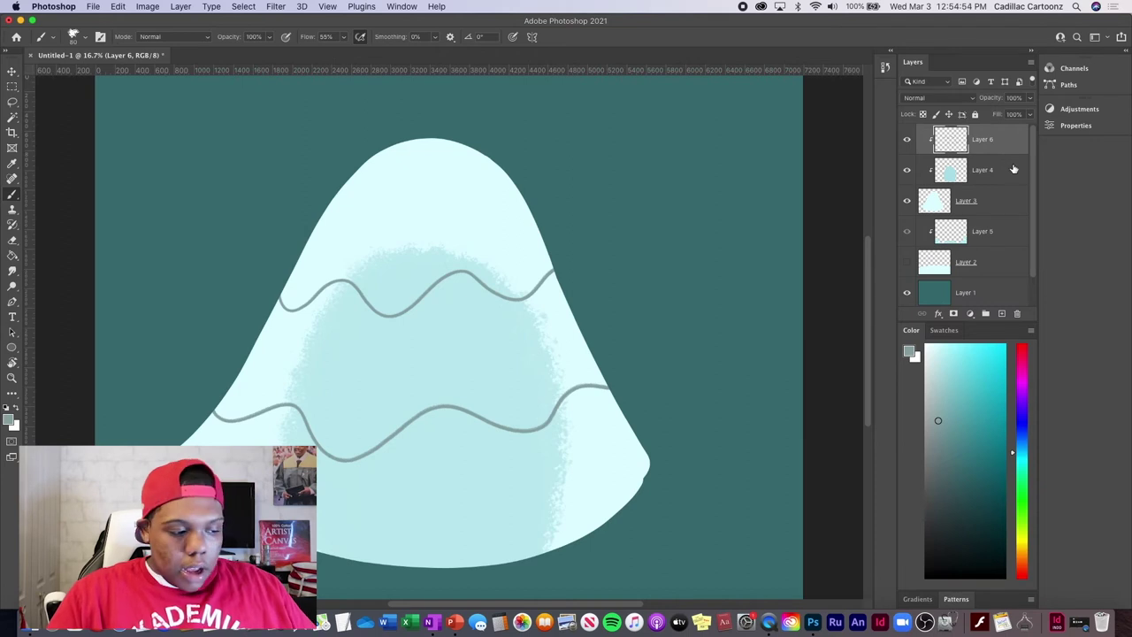
# Adjust the wavy lines with Hue/Saturation, setting saturation to +54 and lightness to +14.
pyautogui.press('super+u')
pyautogui.moveTo(713, 198); pyautogui.dragTo(745, 200)
pyautogui.click(723, 226)
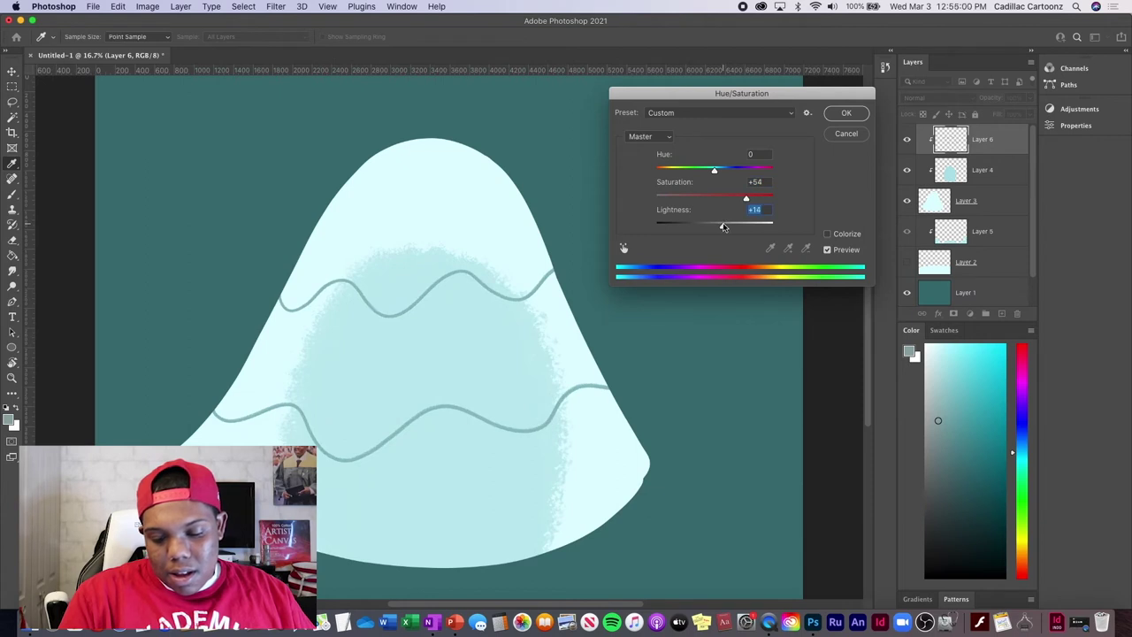
pyautogui.click(844, 113)
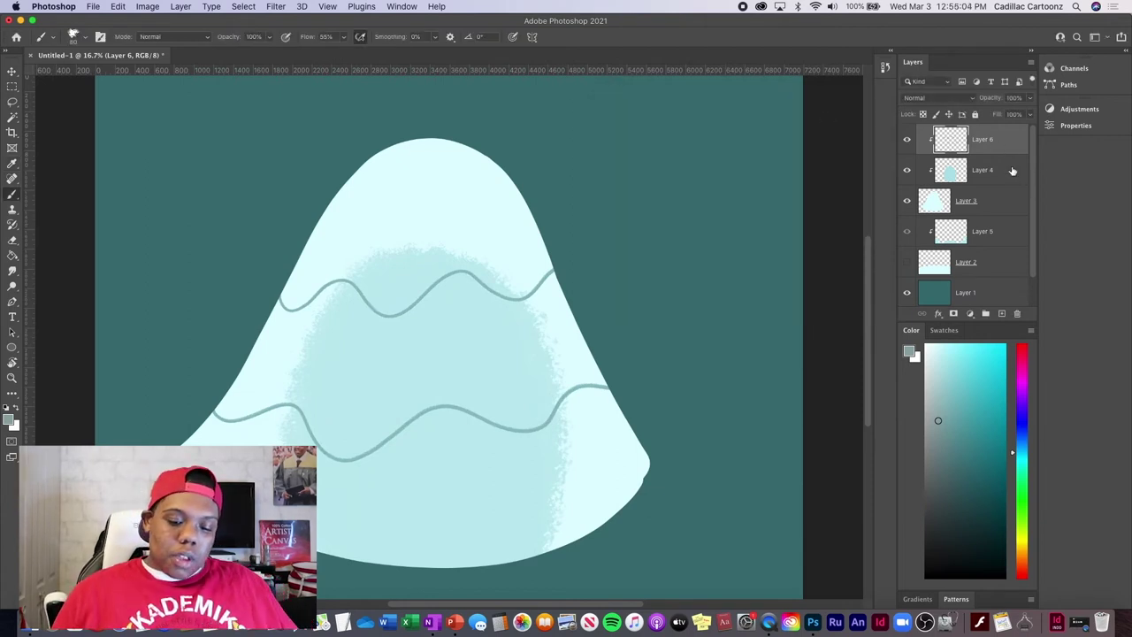
# Enlarge the wavy lines on Layer 6 slightly, reposition them across the mound, and apply the transform.
pyautogui.press('super+t')
pyautogui.moveTo(662, 176); pyautogui.dragTo(696, 144)
pyautogui.moveTo(523, 270); pyautogui.dragTo(527, 285)
pyautogui.click(595, 36)
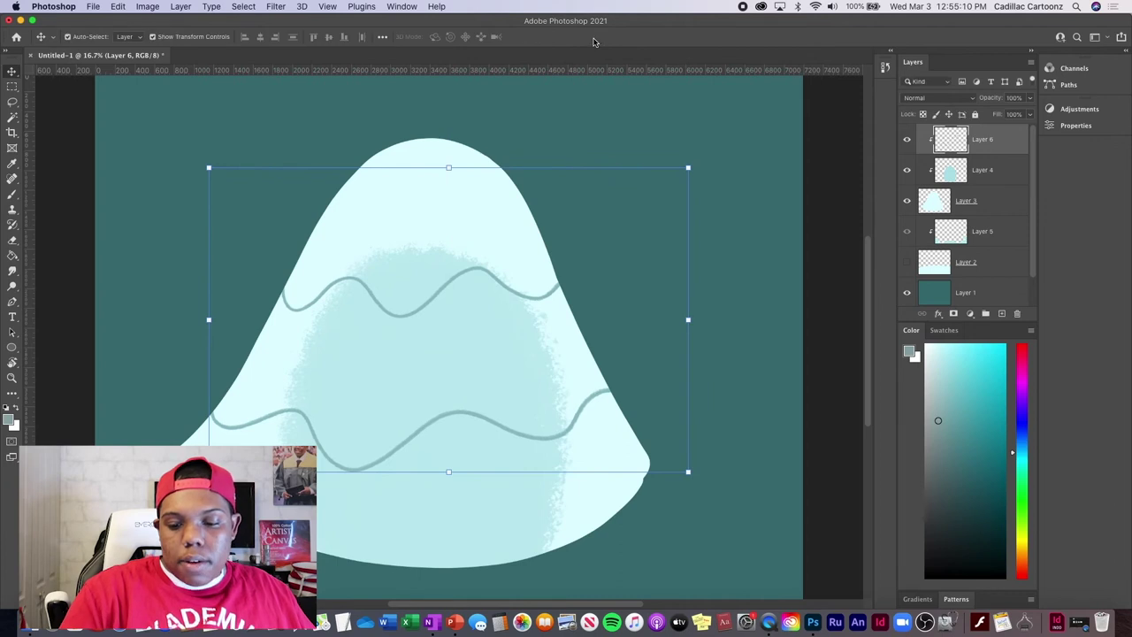
pyautogui.click(759, 139)
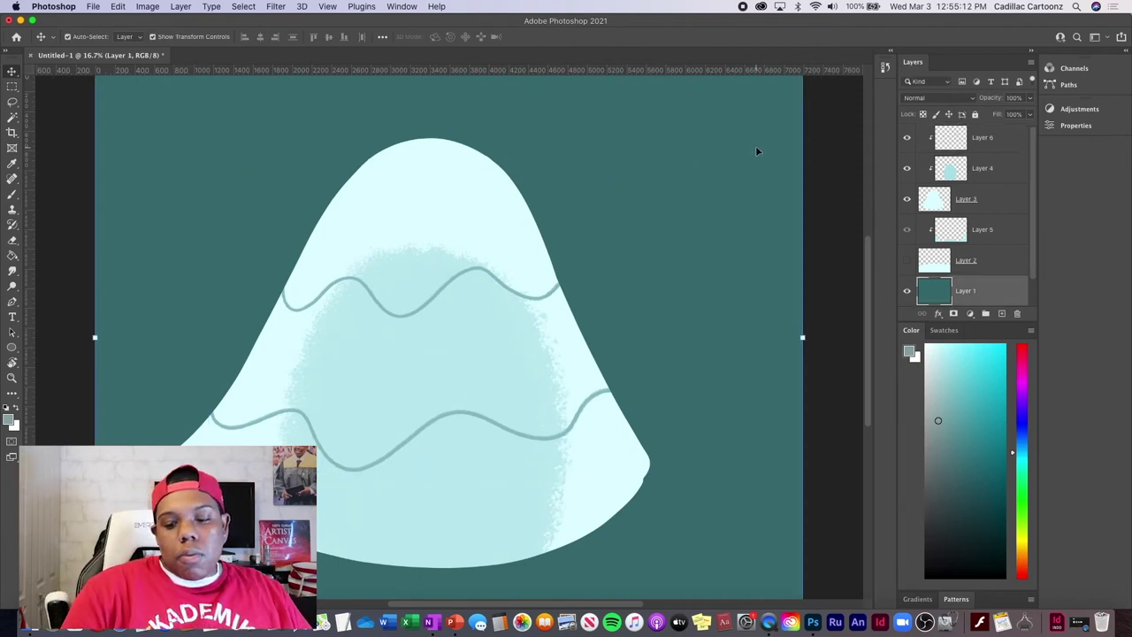
# Check the wavy lines on Layer 6 by toggling their visibility, and duplicate the layer as Layer 6 copy.
pyautogui.click(1004, 141)
pyautogui.click(907, 139)
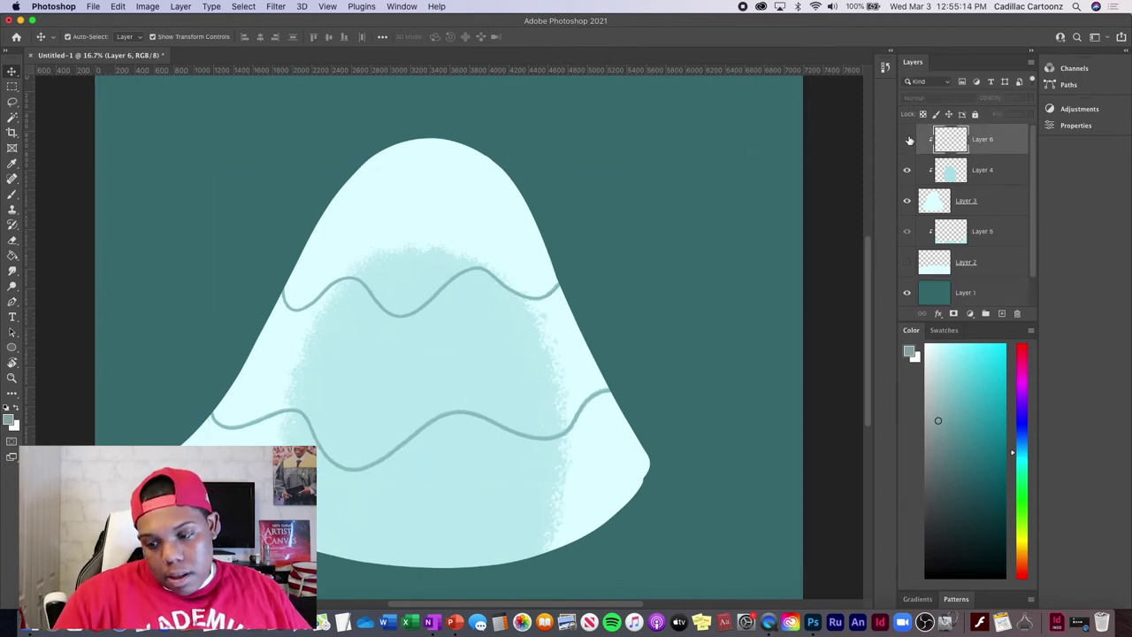
pyautogui.click(906, 140)
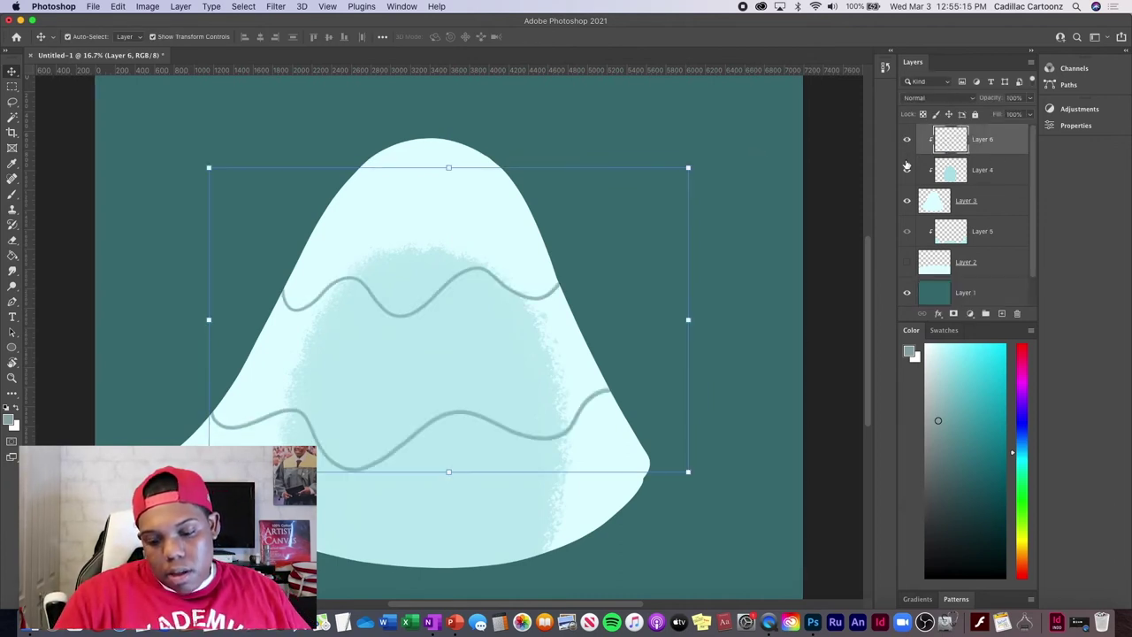
pyautogui.rightClick(994, 143)
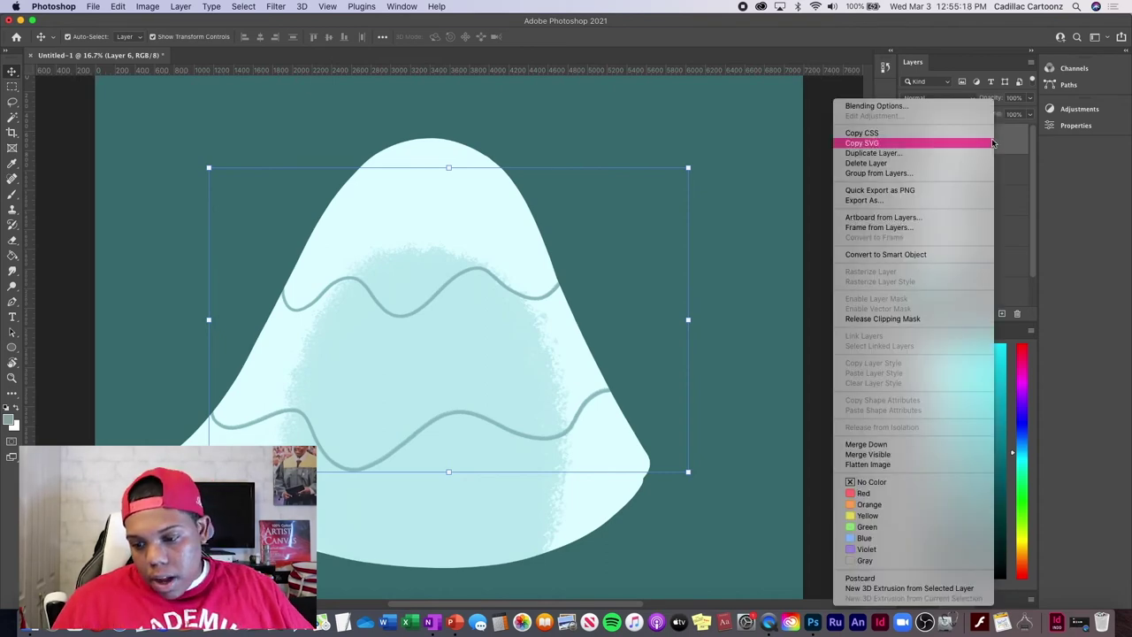
pyautogui.click(989, 153)
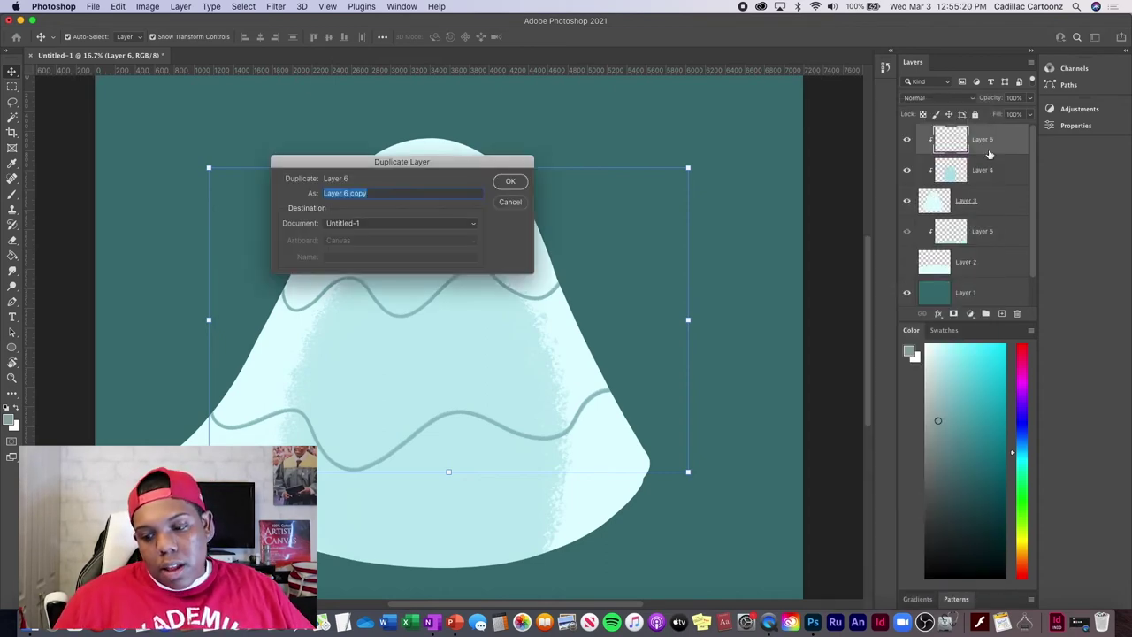
pyautogui.press('Return')
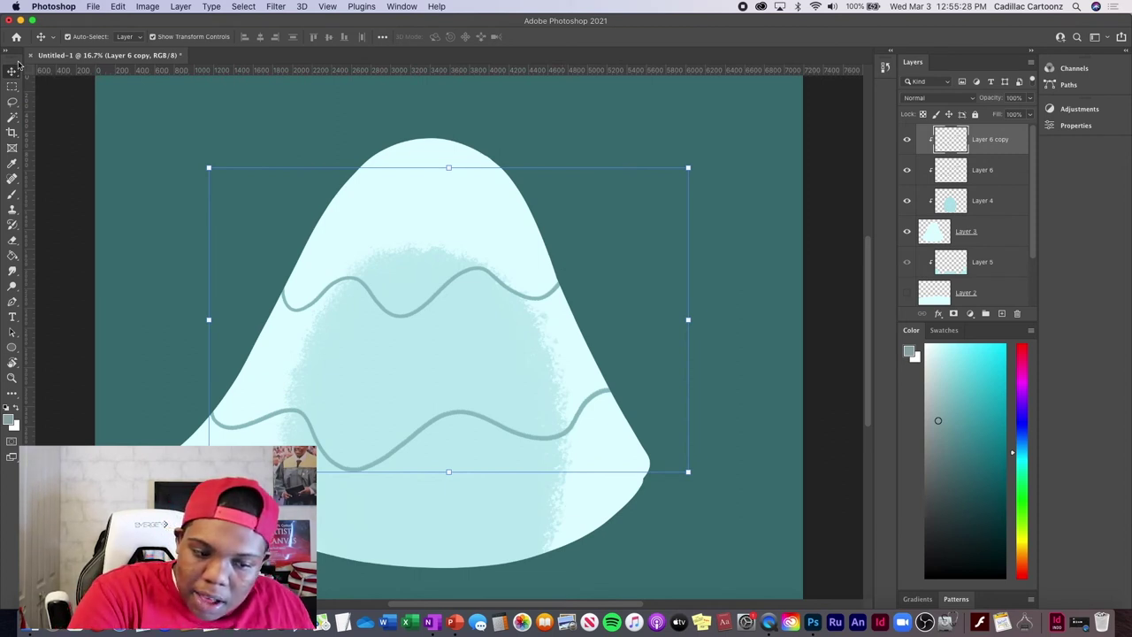
# Offset the duplicated wavy lines on Layer 6 copy slightly below the originals.
pyautogui.moveTo(553, 290); pyautogui.dragTo(561, 283)
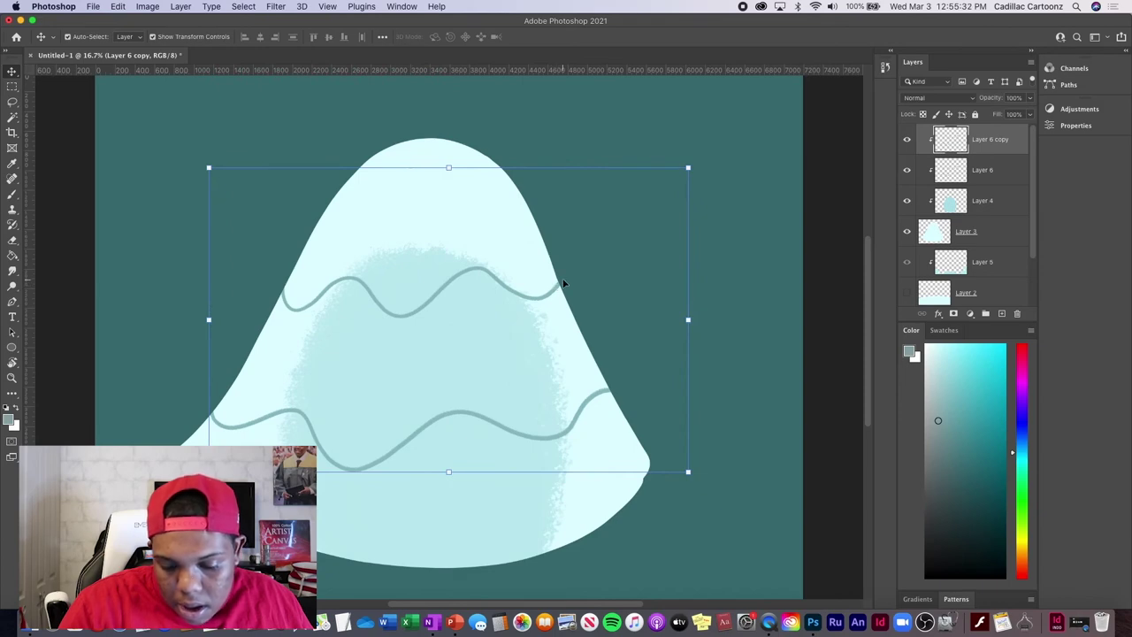
pyautogui.press('super+plus')
pyautogui.press('super+plus')
pyautogui.press('super+plus')
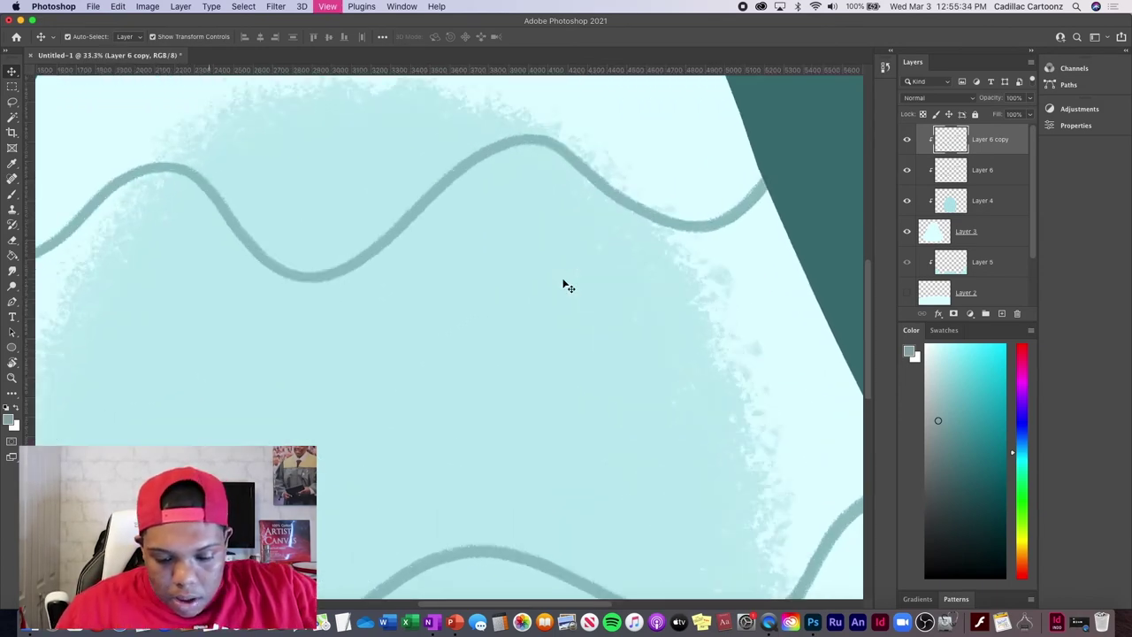
pyautogui.moveTo(536, 139)
pyautogui.mouseDown()
pyautogui.moveTo(548, 142)
pyautogui.moveTo(504, 157)
pyautogui.mouseUp()
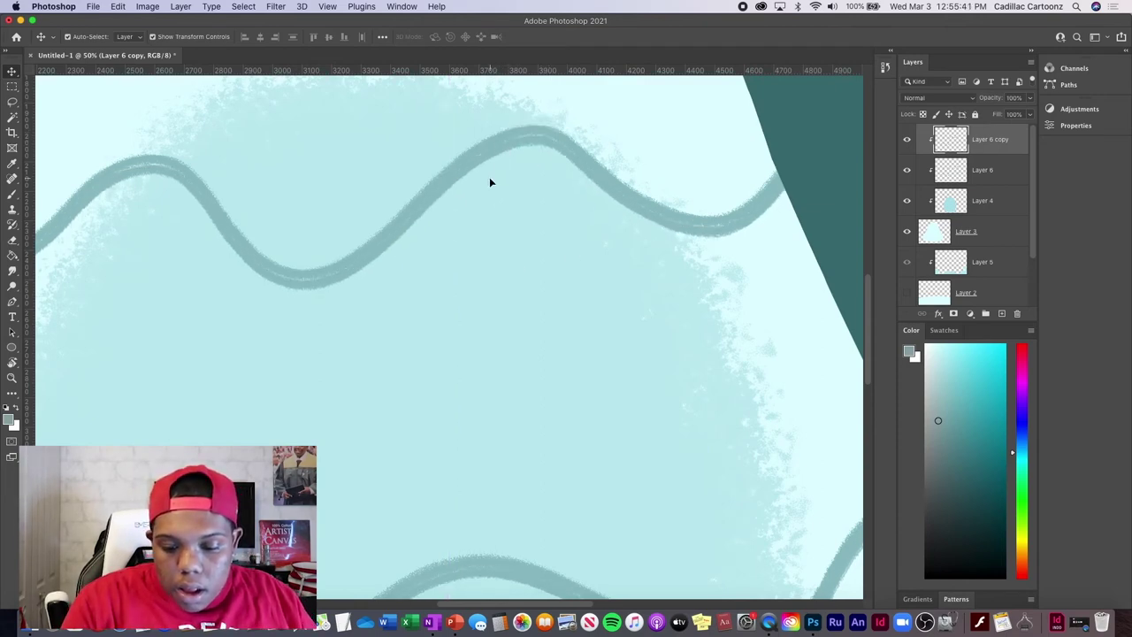
# Lock the original wavy lines on Layer 6 and make Layer 6 copy the active layer.
pyautogui.click(1015, 170)
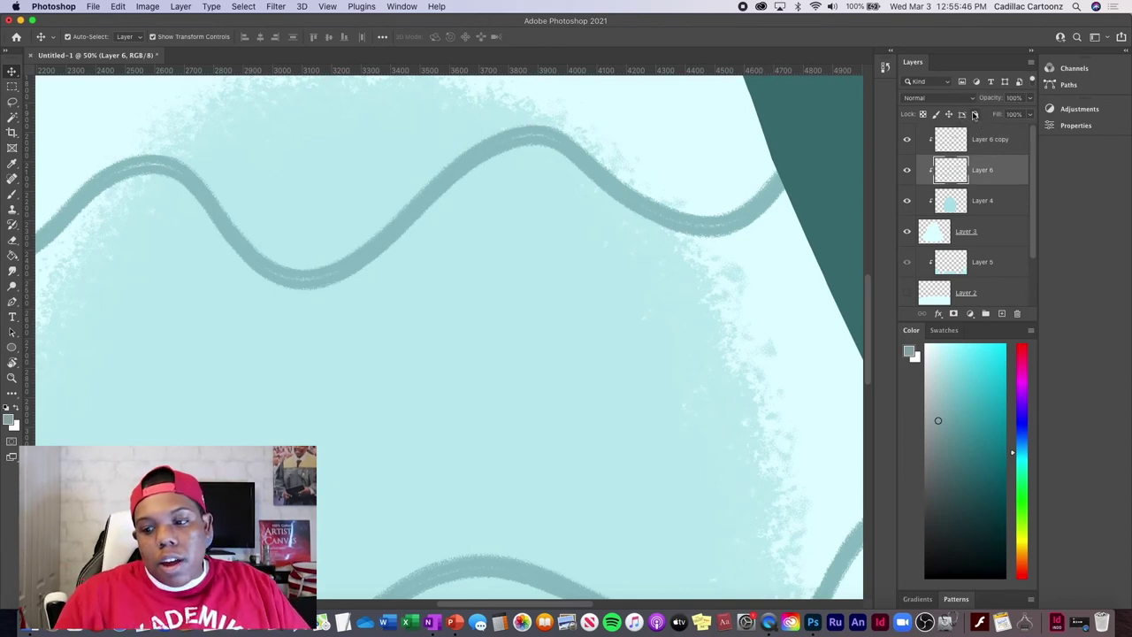
pyautogui.click(1006, 149)
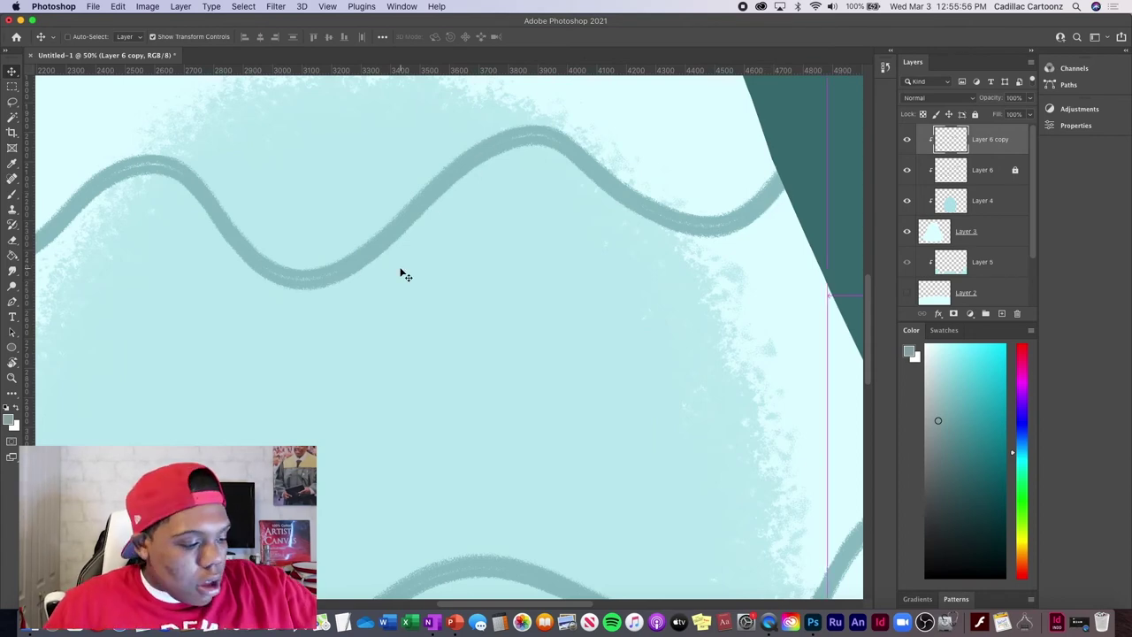
pyautogui.scroll(-1, 400, 272)
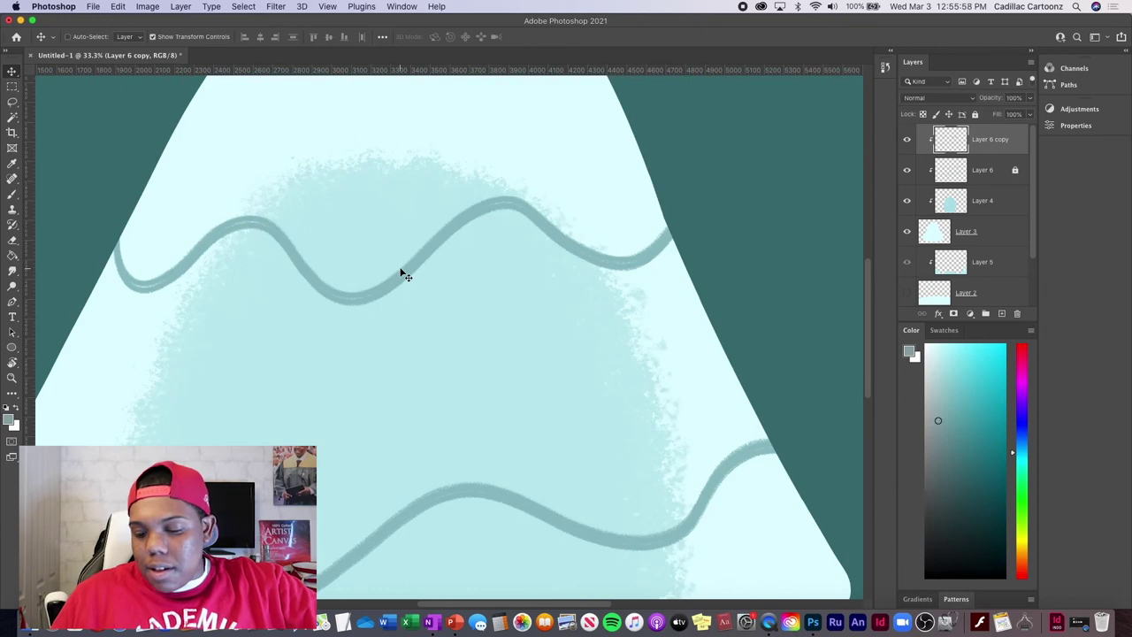
pyautogui.scroll(-5, 400, 272)
pyautogui.hscroll(-5, 400, 273)
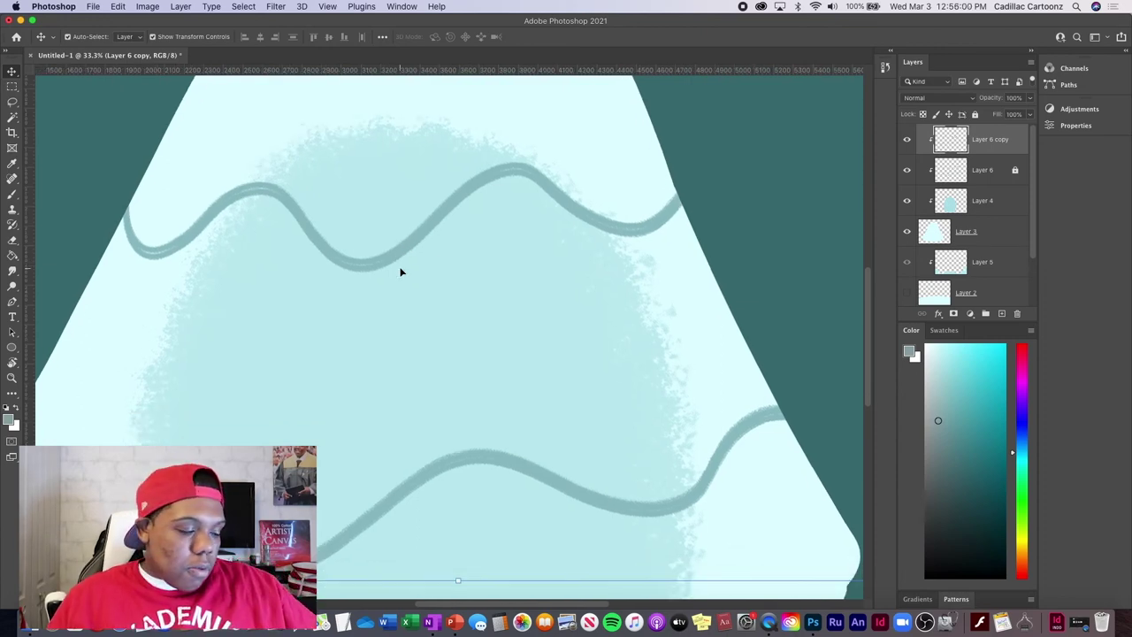
# Reduce the opacity of Layer 6 copy to 37% to turn the duplicated lines into a soft shadow.
pyautogui.click(1031, 98)
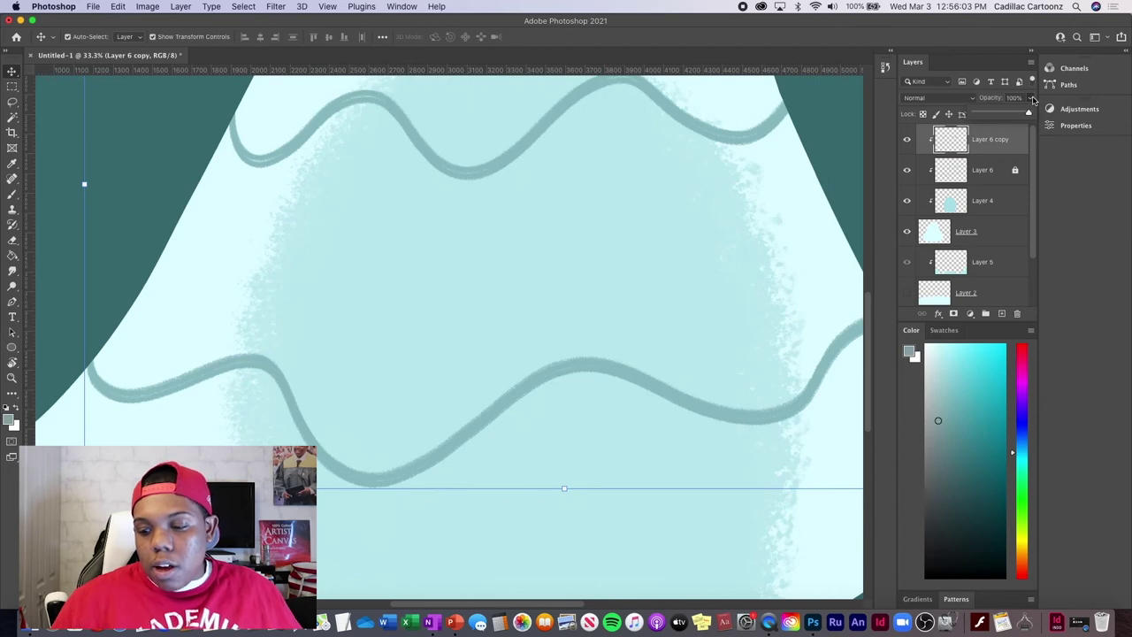
pyautogui.click(1009, 115)
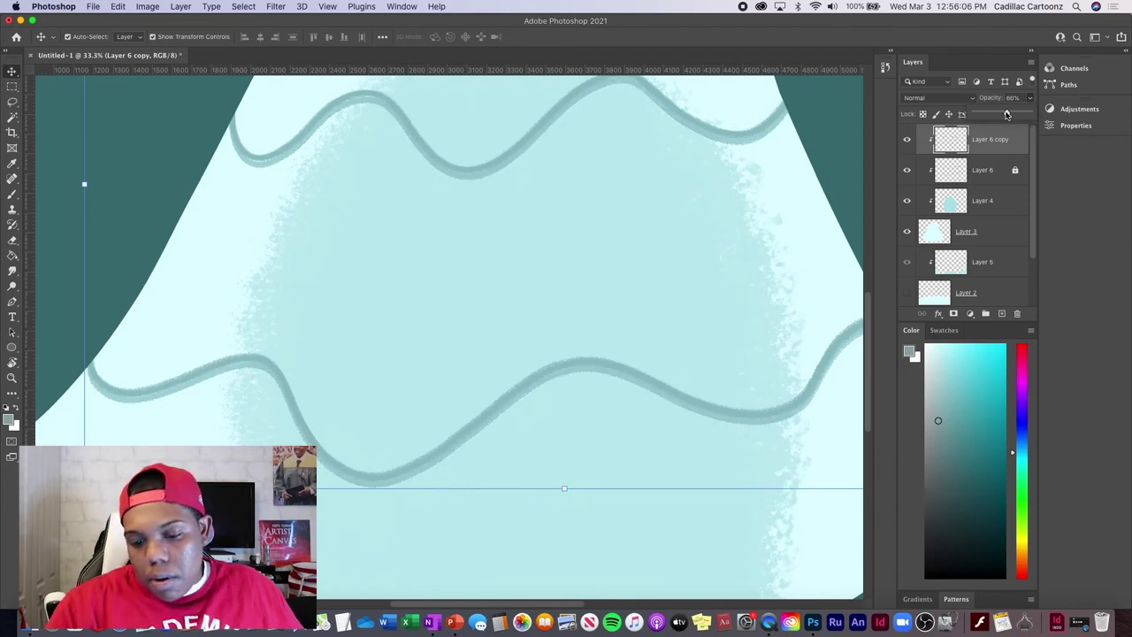
pyautogui.moveTo(1004, 114); pyautogui.dragTo(998, 117)
pyautogui.moveTo(996, 119); pyautogui.dragTo(993, 115)
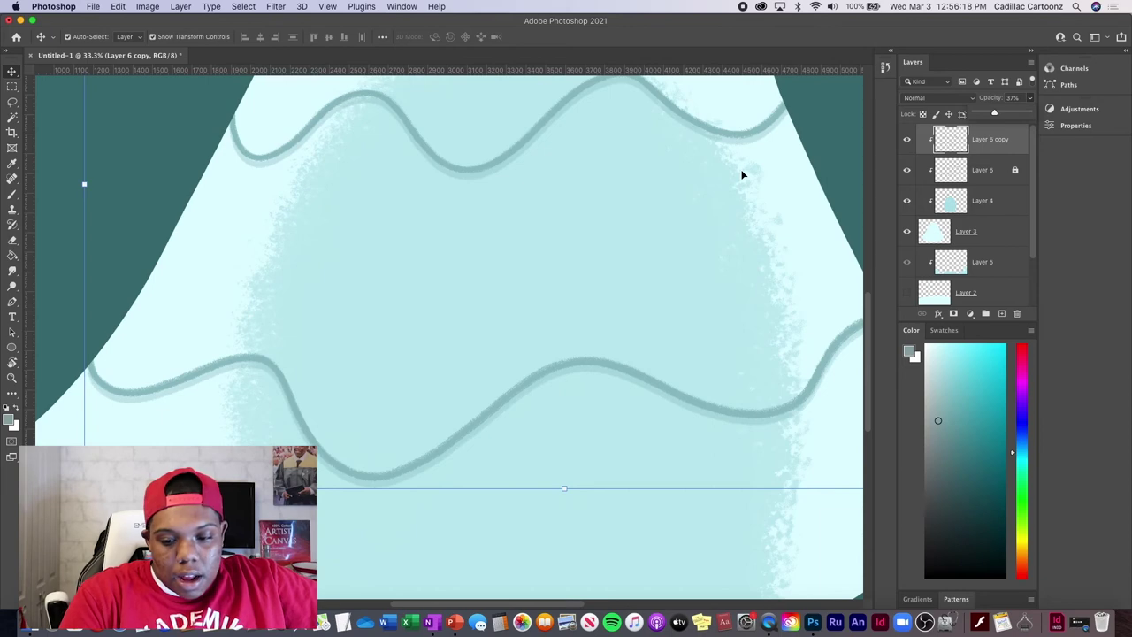
# Sample the teal of the upper wavy line, try short vertical brush strokes beneath it on Layer 6 copy, and undo them.
pyautogui.click(13, 194)
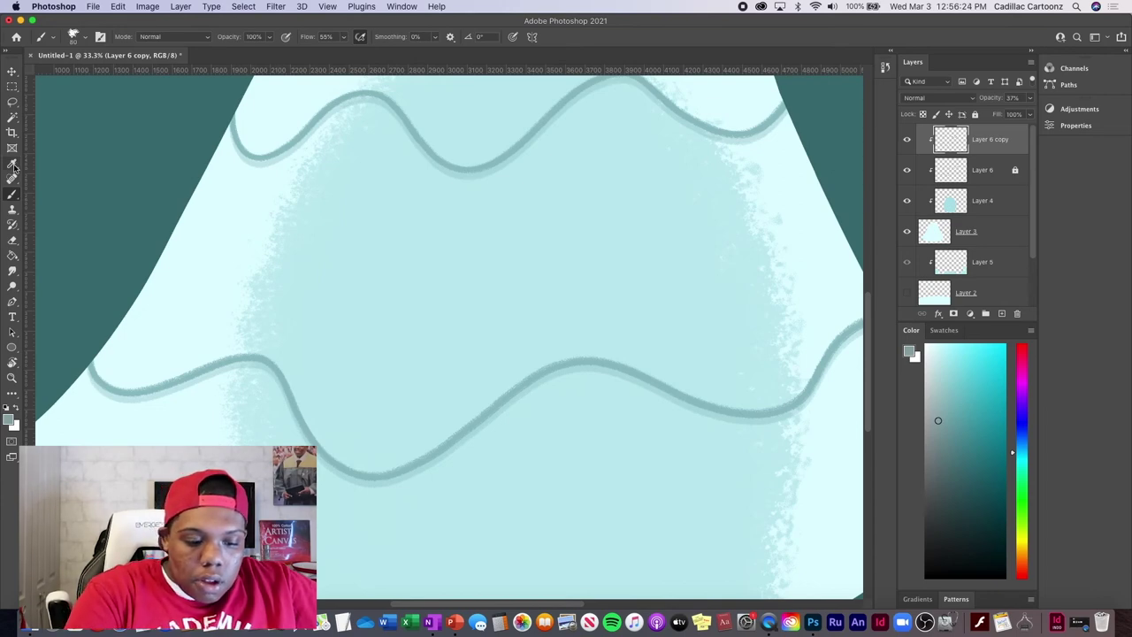
pyautogui.click(14, 167)
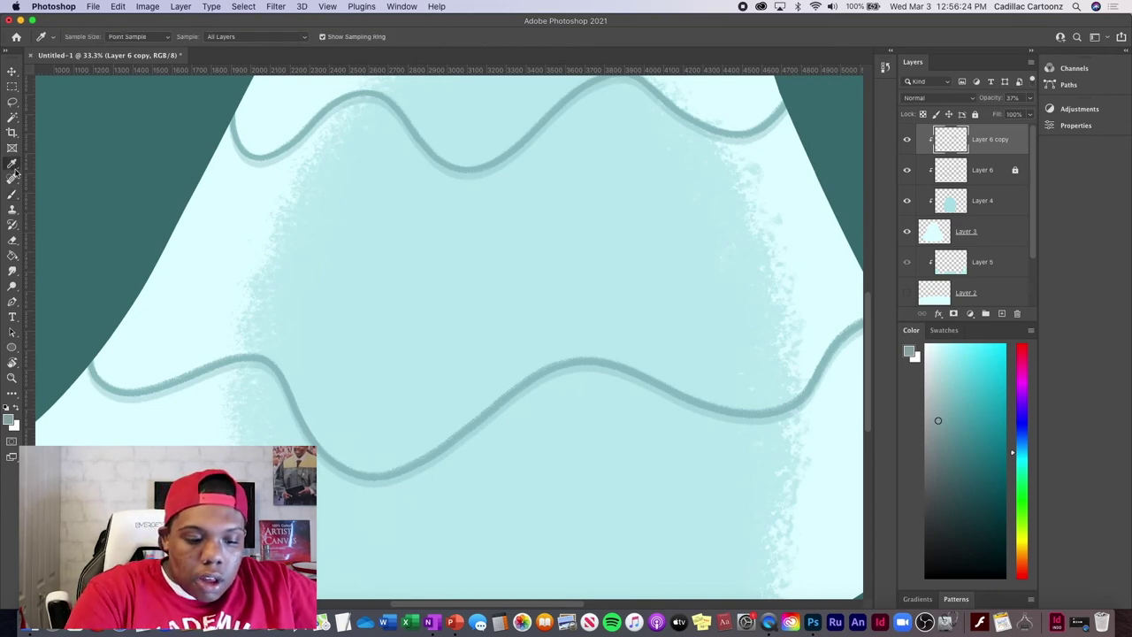
pyautogui.click(563, 105)
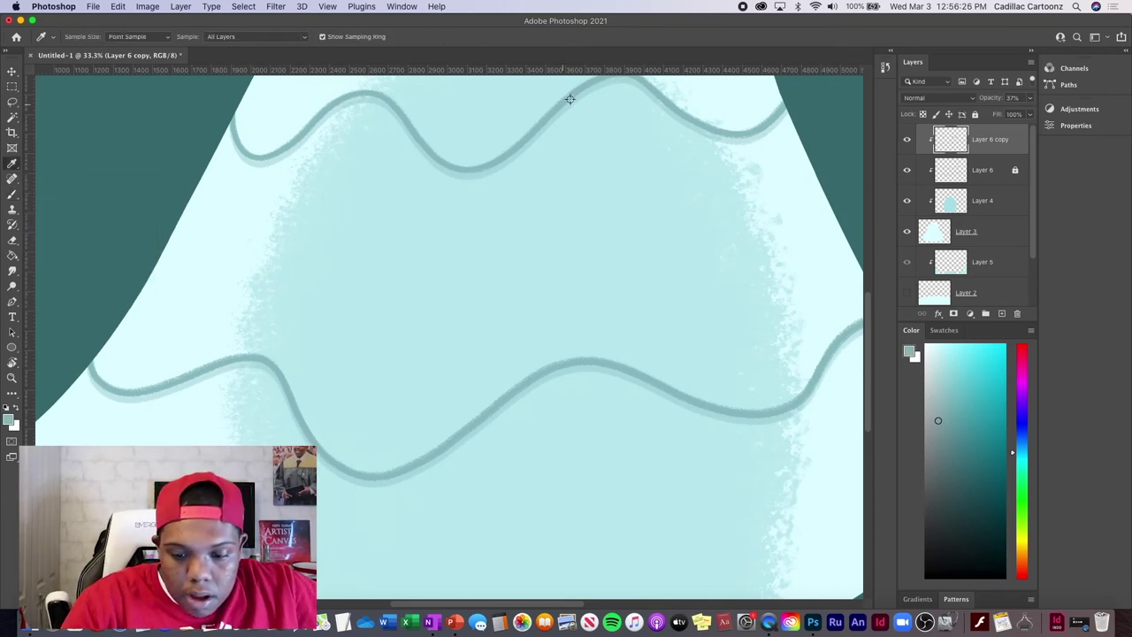
pyautogui.press('b')
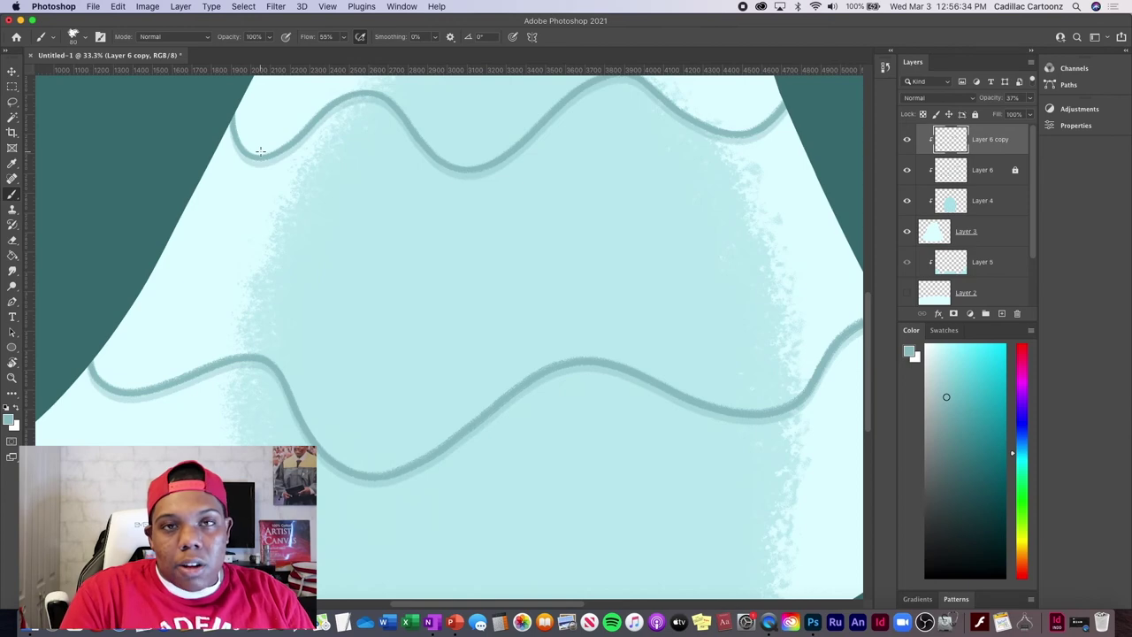
pyautogui.moveTo(280, 199)
pyautogui.mouseDown()
pyautogui.moveTo(241, 168)
pyautogui.moveTo(221, 212)
pyautogui.mouseUp()
pyautogui.moveTo(484, 217)
pyautogui.mouseDown()
pyautogui.moveTo(488, 168)
pyautogui.moveTo(523, 218)
pyautogui.mouseUp()
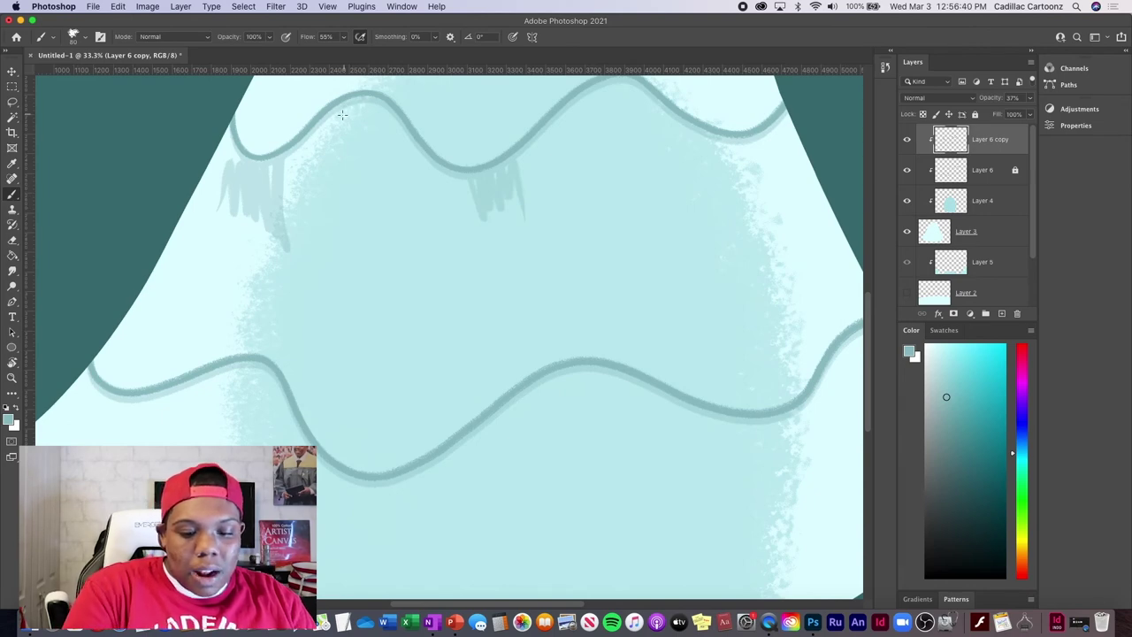
pyautogui.press('super+z')
pyautogui.press('super+z')
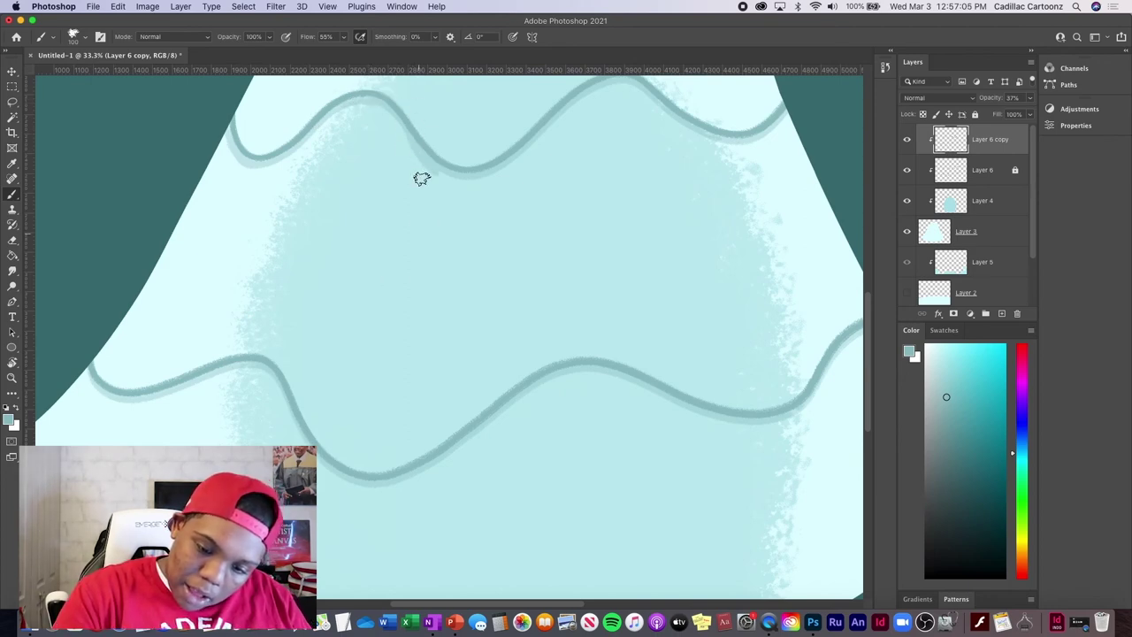
pyautogui.press('super+z')
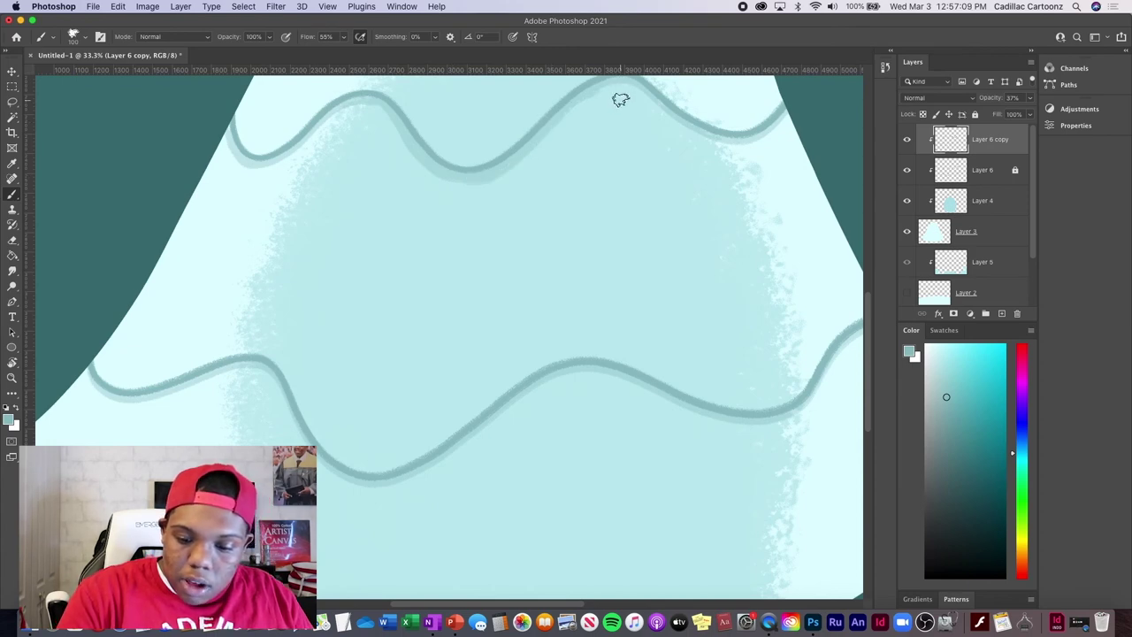
# Examine the shadow beneath the upper wavy line up close and across the whole mound.
pyautogui.press('super+0')
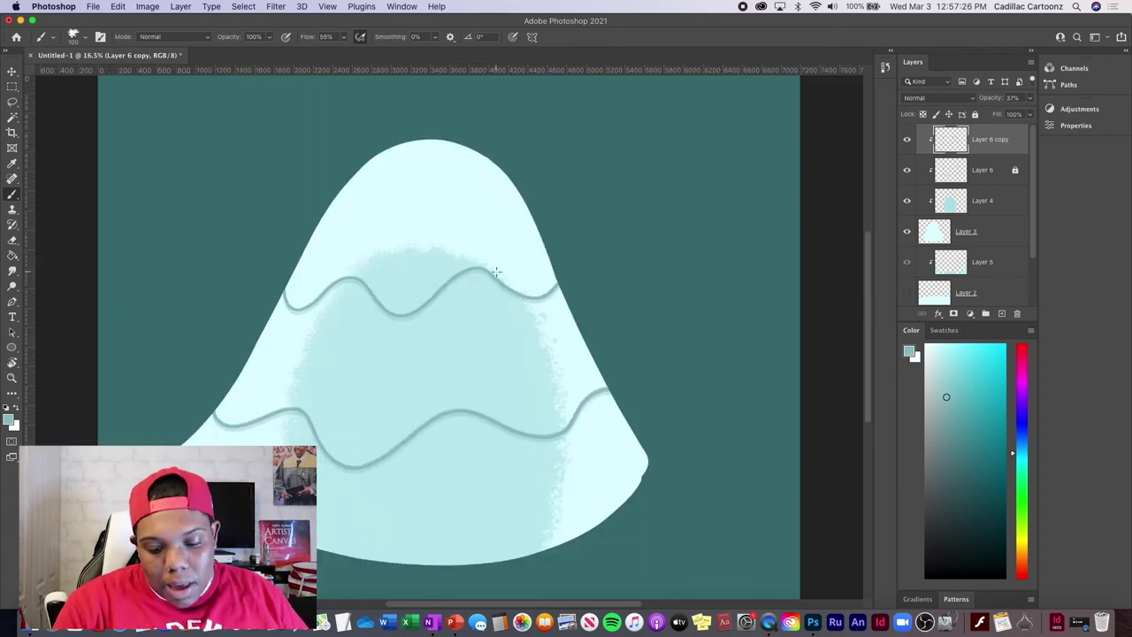
pyautogui.scroll(5, 504, 278)
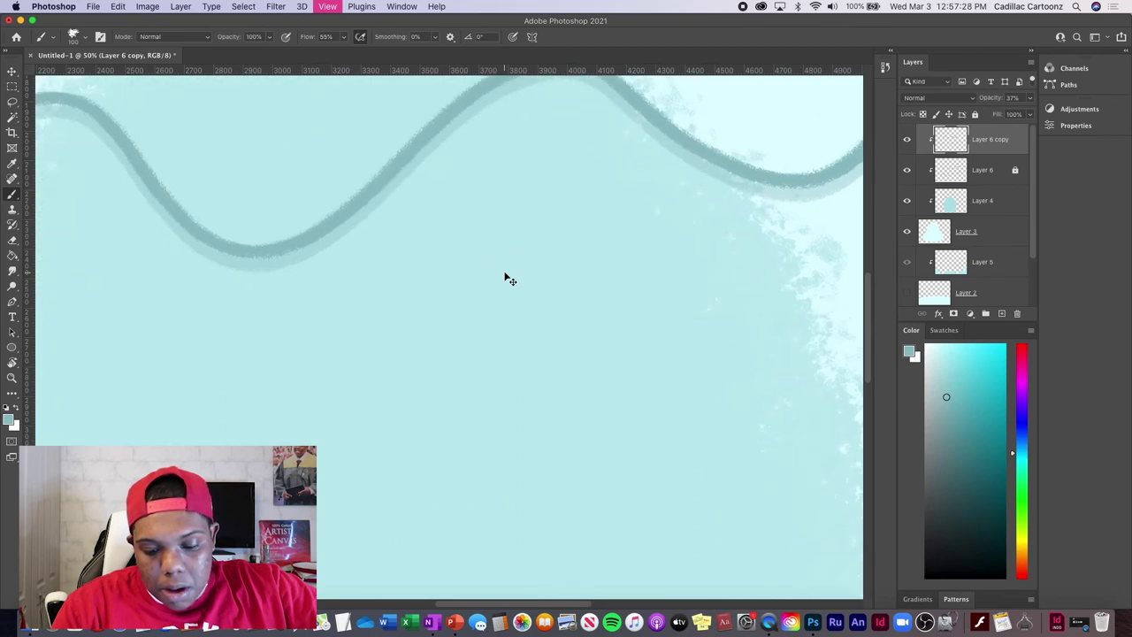
pyautogui.moveTo(285, 331); pyautogui.dragTo(561, 366)
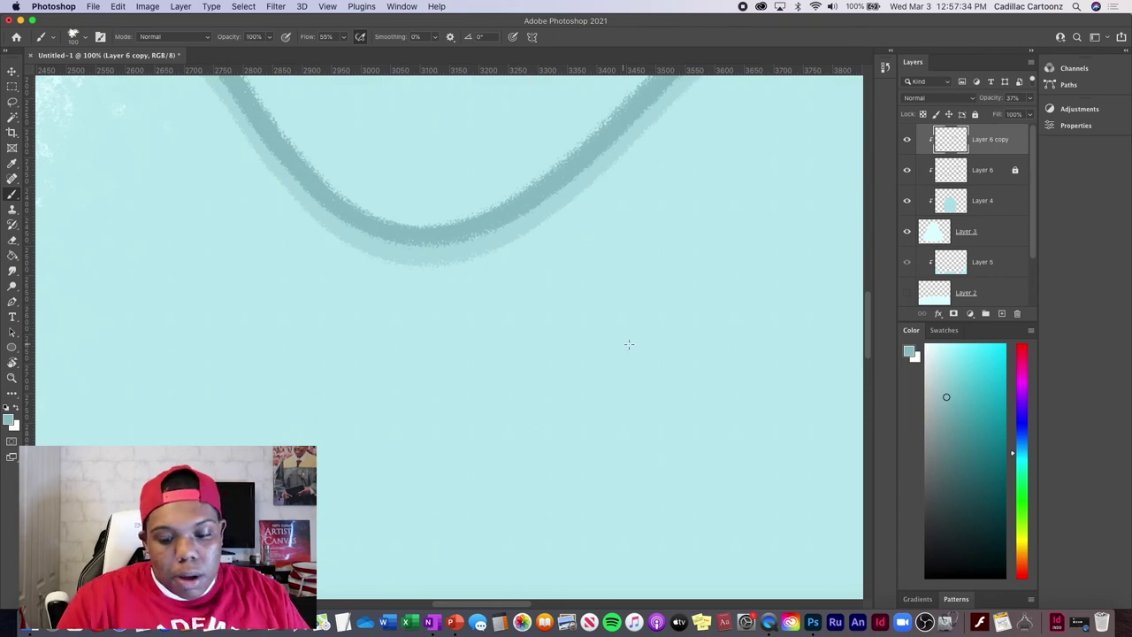
pyautogui.moveTo(619, 342); pyautogui.dragTo(422, 455)
pyautogui.moveTo(619, 250); pyautogui.dragTo(404, 397)
pyautogui.moveTo(619, 397)
pyautogui.mouseDown()
pyautogui.moveTo(534, 370)
pyautogui.moveTo(541, 379)
pyautogui.mouseUp()
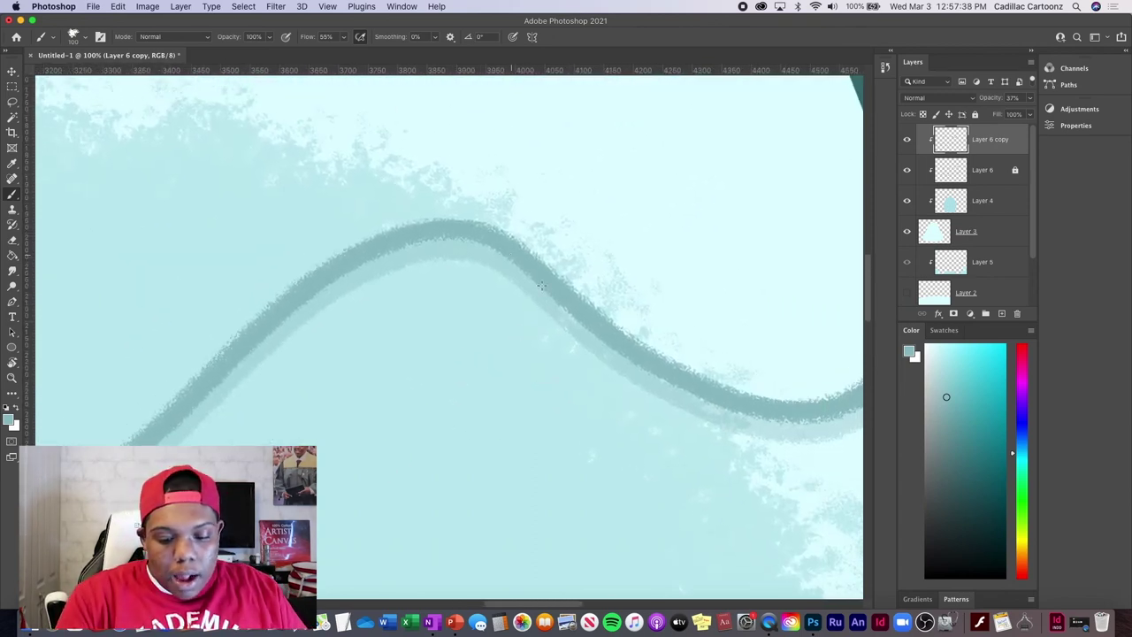
pyautogui.moveTo(662, 487)
pyautogui.mouseDown()
pyautogui.moveTo(348, 470)
pyautogui.moveTo(392, 527)
pyautogui.moveTo(573, 470)
pyautogui.moveTo(678, 465)
pyautogui.mouseUp()
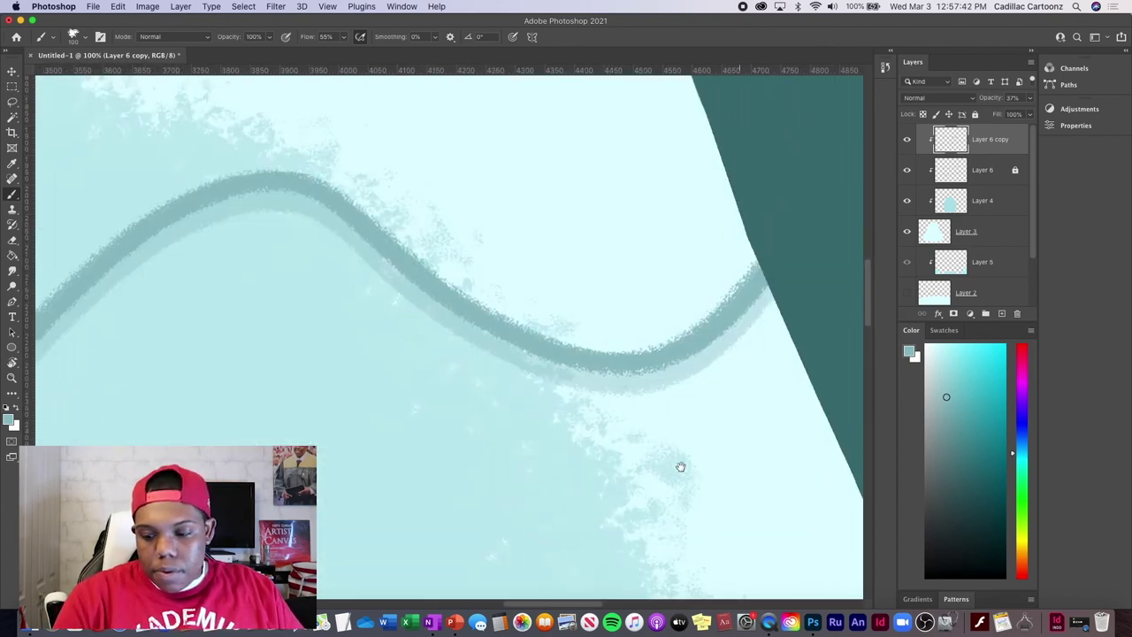
pyautogui.press('super+0')
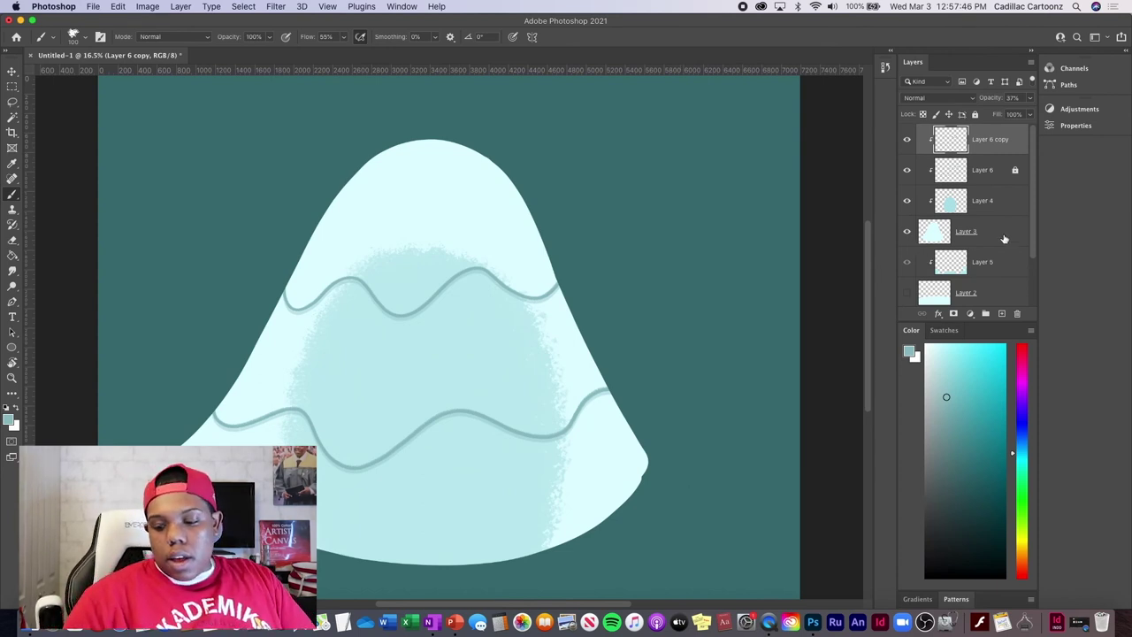
# Show the hidden ground on Layer 2 again and select its shading on Layer 5 with the Eraser.
pyautogui.scroll(-2, 1030, 265)
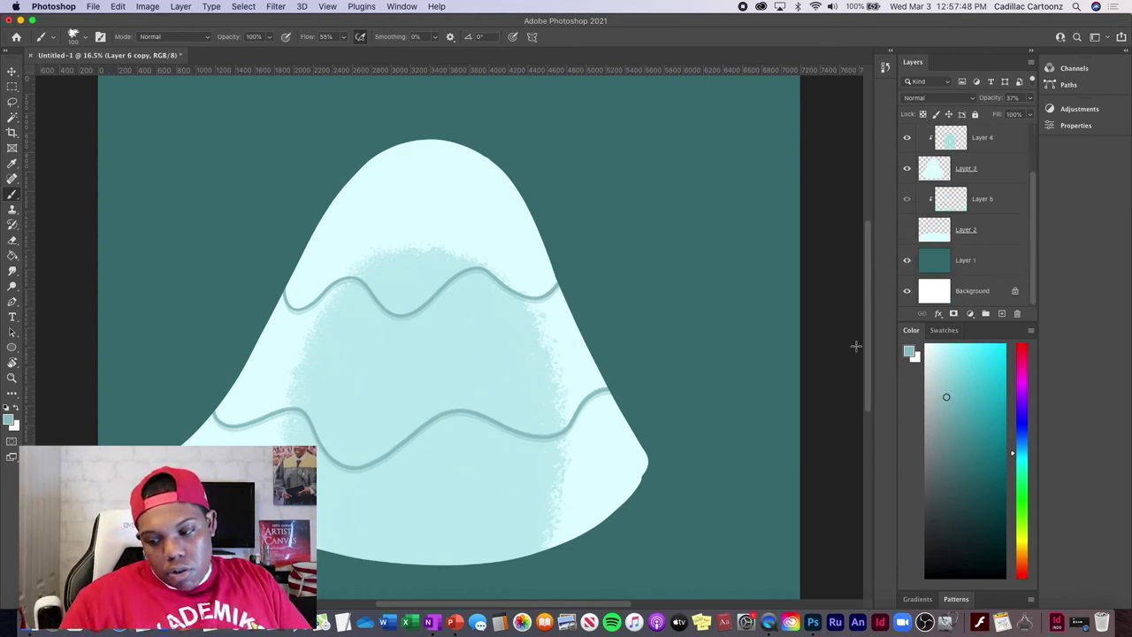
pyautogui.click(905, 260)
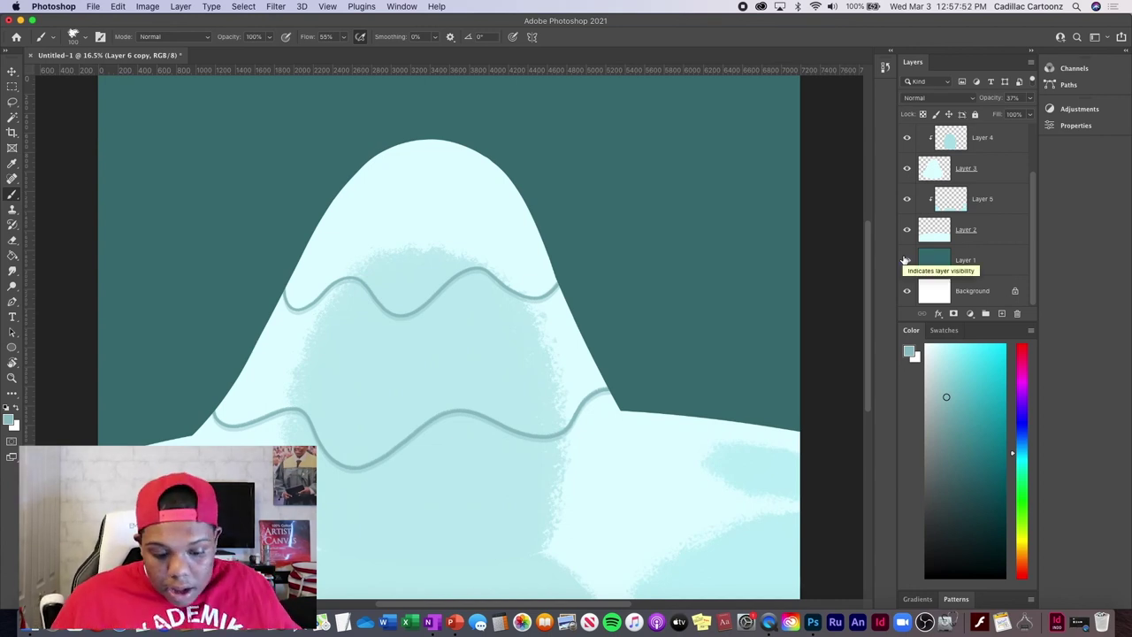
pyautogui.click(982, 205)
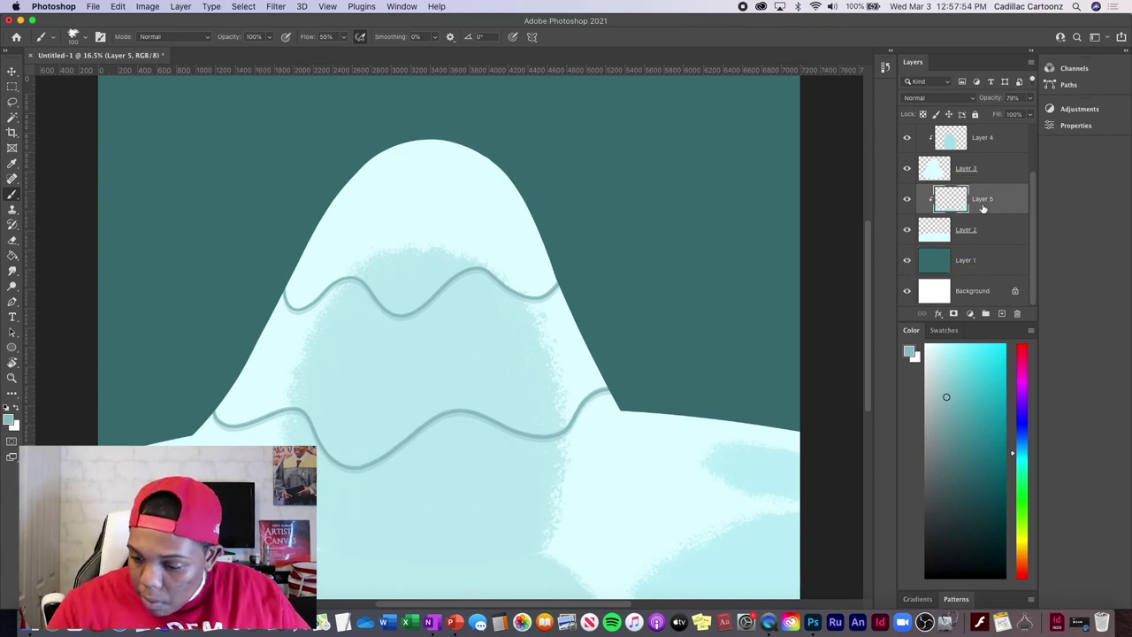
pyautogui.press('e')
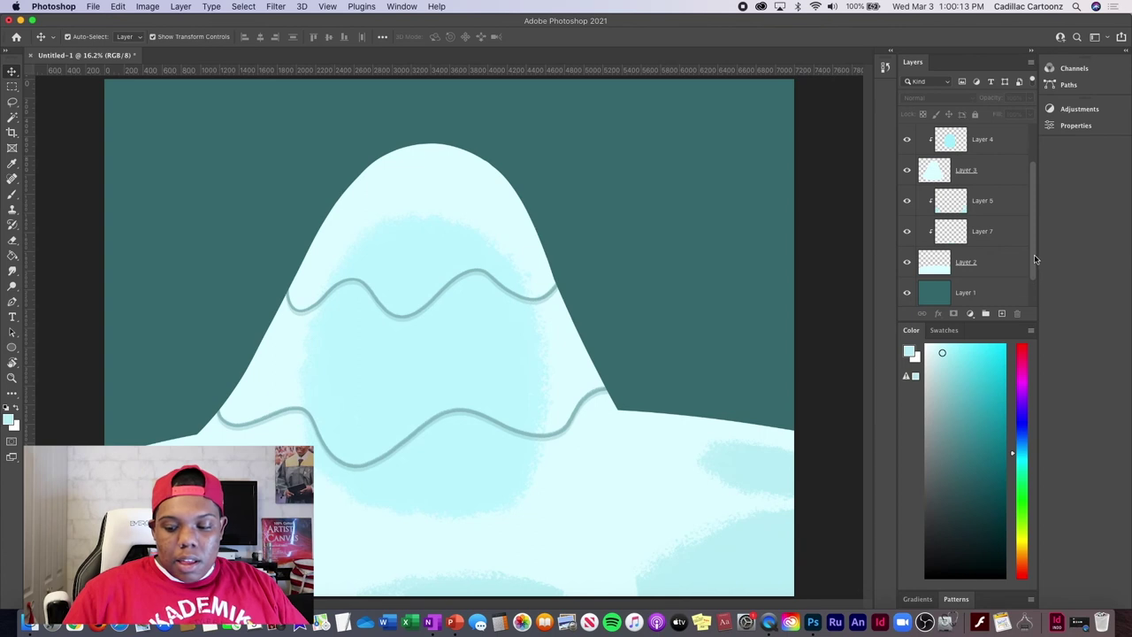
# Add a new empty layer above Layer 6 copy at the top of the layer stack.
pyautogui.scroll(3, 1036, 266)
pyautogui.click(975, 139)
pyautogui.click(1001, 313)
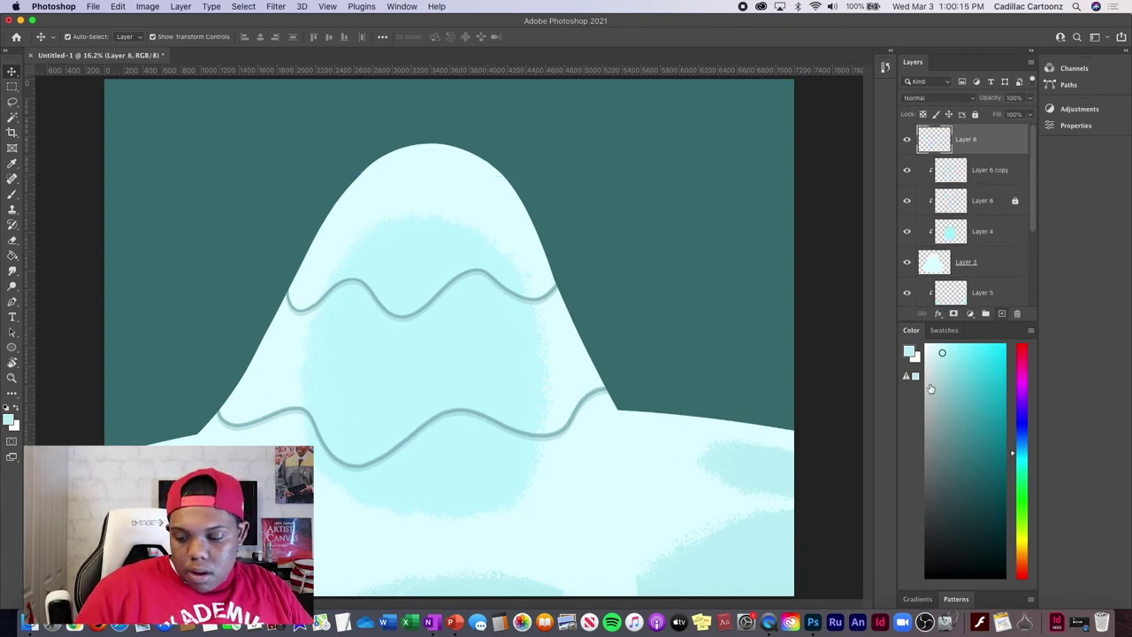
# Set the foreground colour to white and choose the Spatter Brushes - Pressure Control brush from the Special Effects brushes.
pyautogui.click(926, 346)
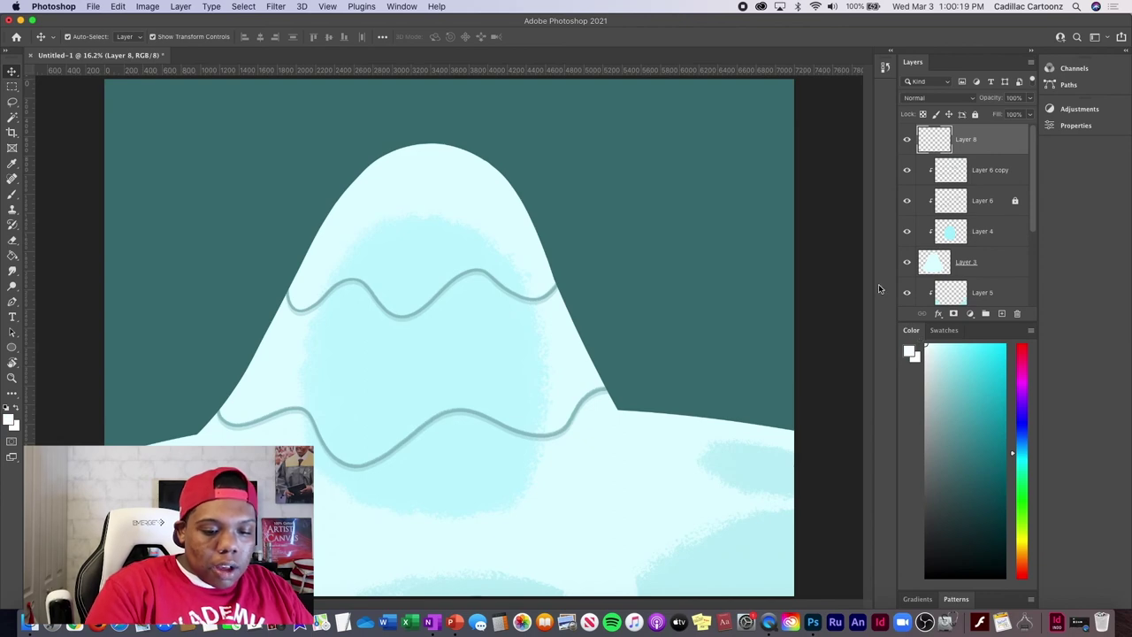
pyautogui.click(12, 163)
pyautogui.click(13, 196)
pyautogui.click(87, 39)
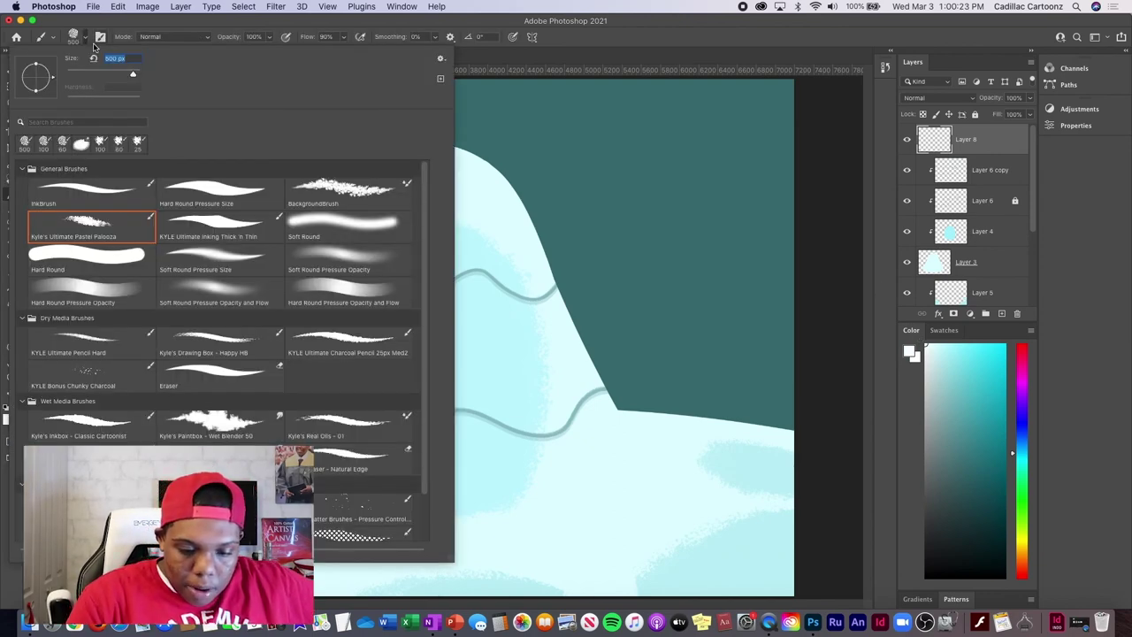
pyautogui.moveTo(424, 361); pyautogui.dragTo(422, 406)
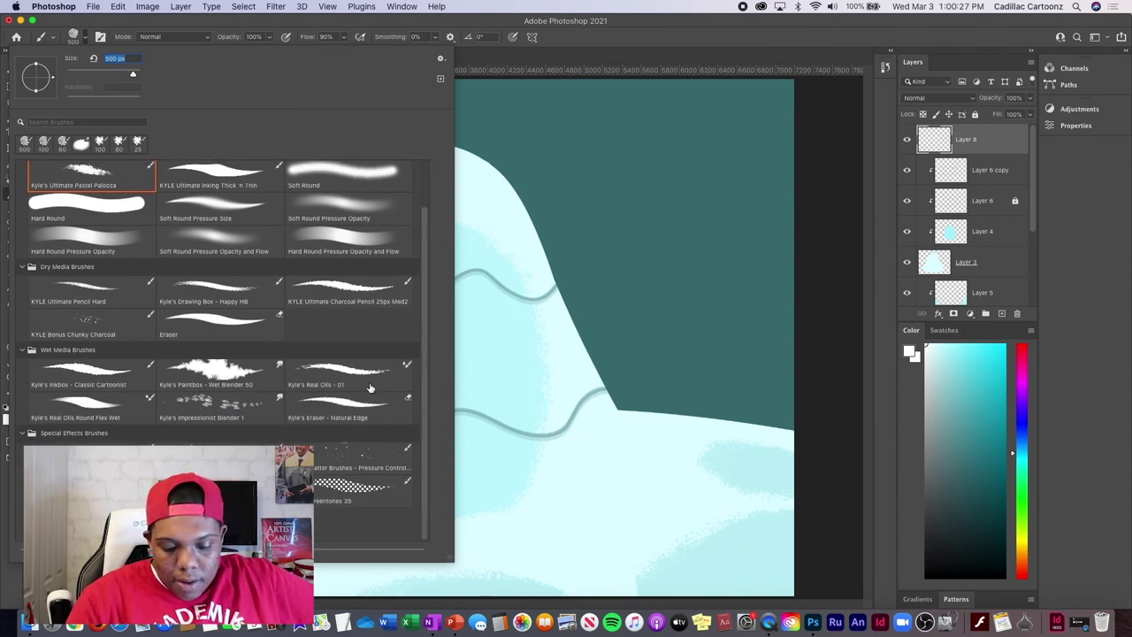
pyautogui.click(321, 451)
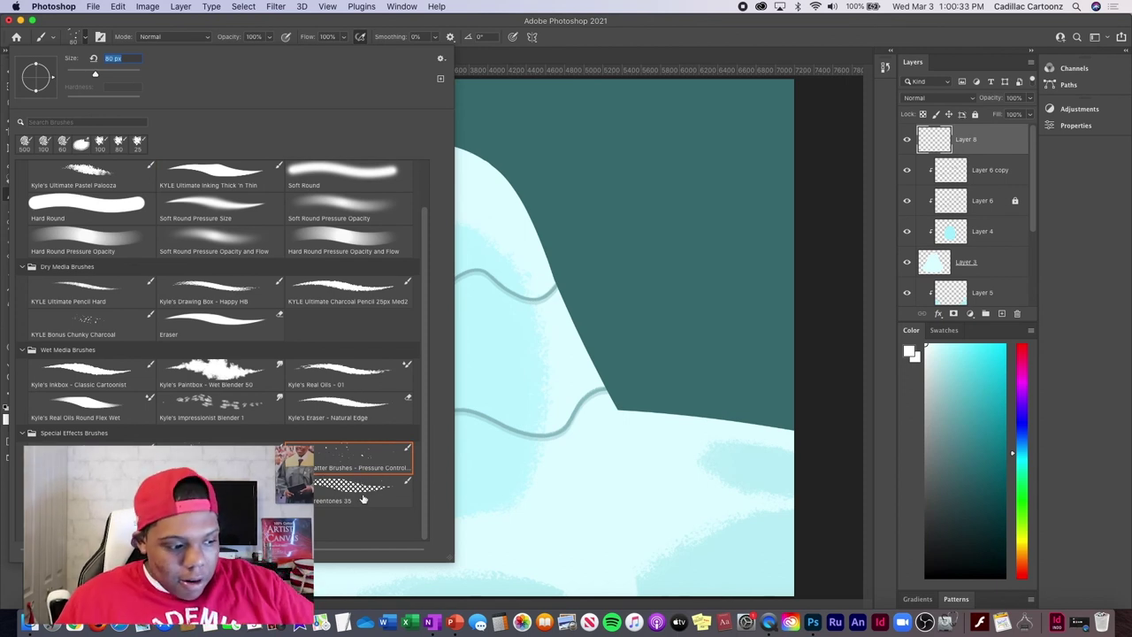
pyautogui.click(630, 309)
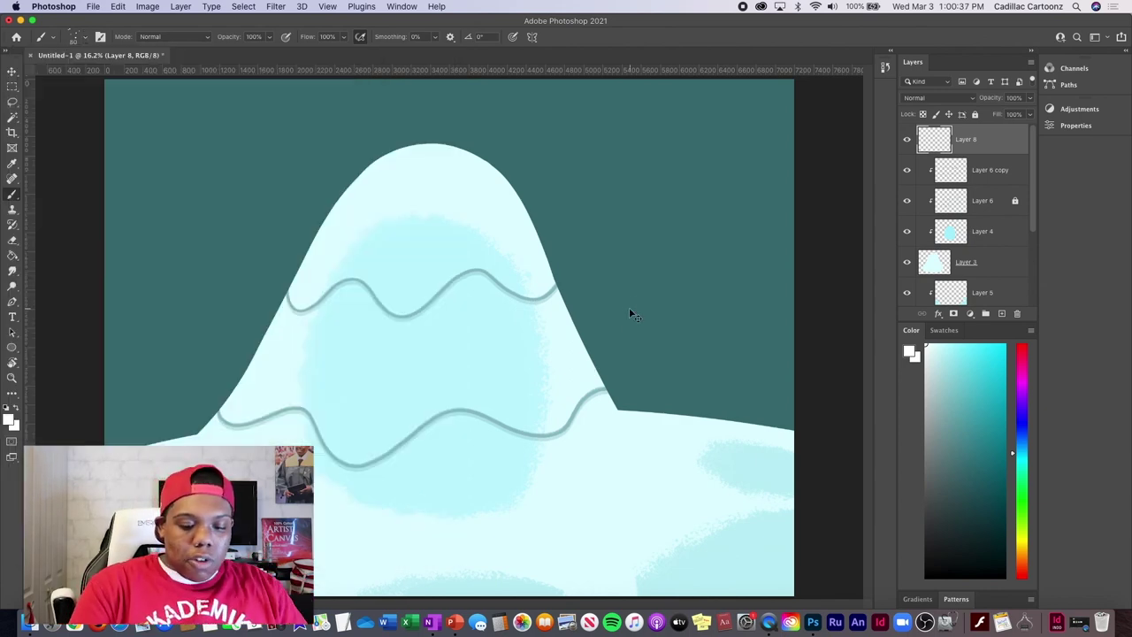
# Try a diagonal stroke of white spatter in the teal sky beside the mound on Layer 8, and undo it.
pyautogui.press('super+minus')
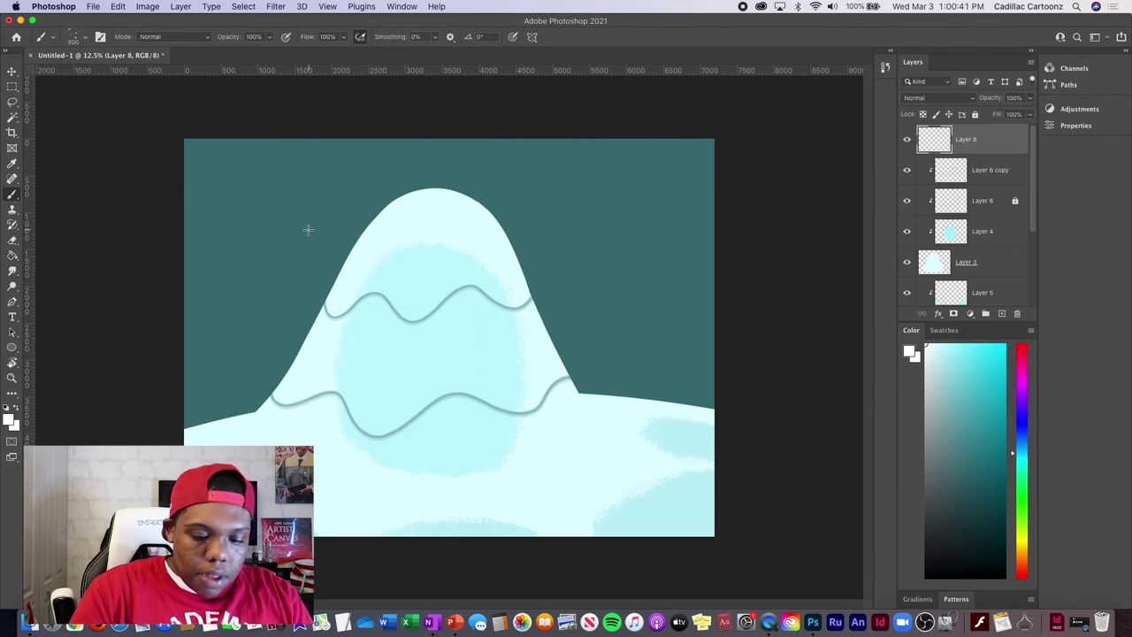
pyautogui.moveTo(327, 169); pyautogui.dragTo(256, 260)
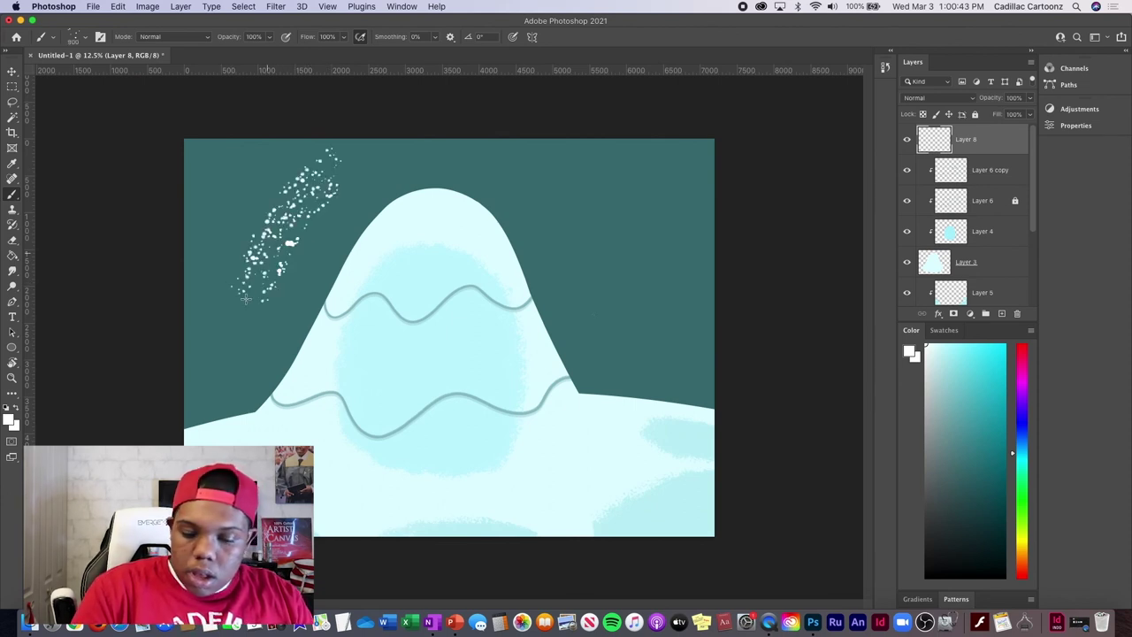
pyautogui.press('super+z')
# Cover the whole canvas with white snow specks on Layer 8 using the spatter brush enlarged to 2100 px, and move Layer 8 directly above Layer 1.
pyautogui.press(']')
pyautogui.press(']')
pyautogui.press(']')
pyautogui.press(']')
pyautogui.press(']')
pyautogui.press(']')
pyautogui.press(']')
pyautogui.press(']')
pyautogui.press(']')
pyautogui.press(']')
pyautogui.press(']')
pyautogui.press(']')
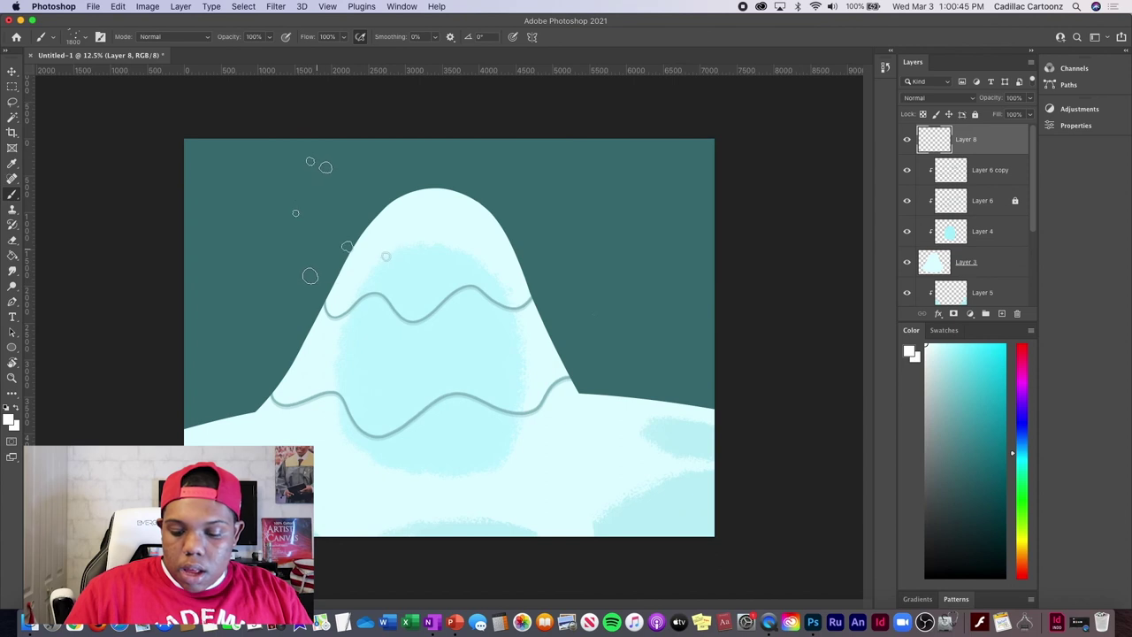
pyautogui.moveTo(332, 182)
pyautogui.mouseDown()
pyautogui.moveTo(237, 310)
pyautogui.moveTo(381, 424)
pyautogui.mouseUp()
pyautogui.moveTo(588, 367)
pyautogui.mouseDown()
pyautogui.moveTo(682, 257)
pyautogui.moveTo(472, 156)
pyautogui.moveTo(336, 389)
pyautogui.mouseUp()
pyautogui.moveTo(326, 345)
pyautogui.mouseDown()
pyautogui.moveTo(513, 354)
pyautogui.moveTo(525, 367)
pyautogui.moveTo(575, 265)
pyautogui.moveTo(548, 403)
pyautogui.mouseUp()
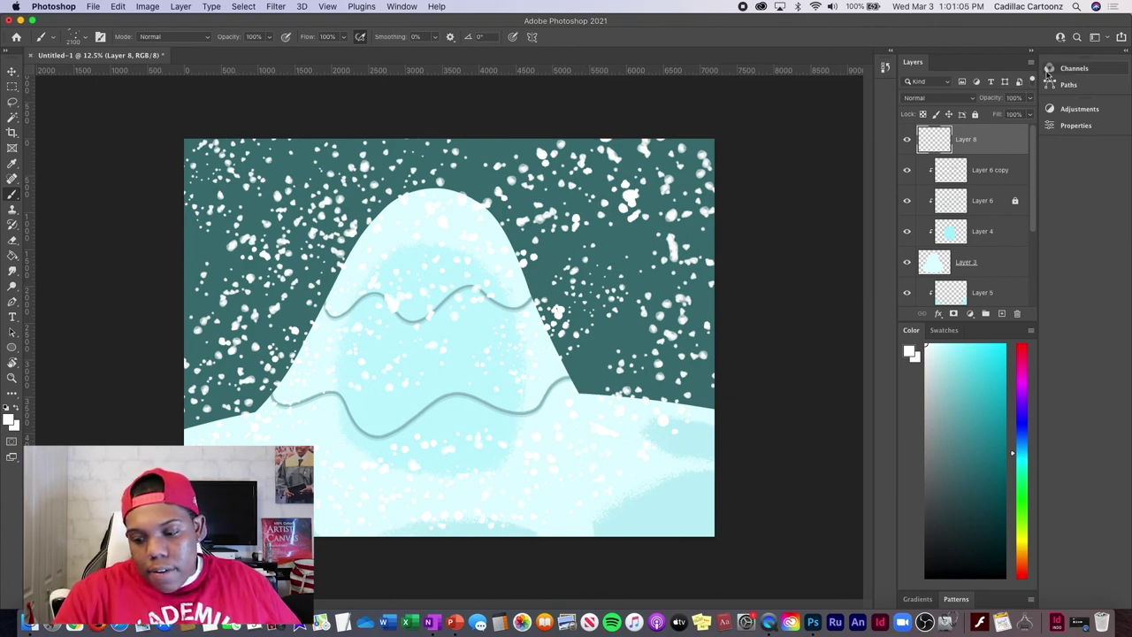
pyautogui.moveTo(976, 139); pyautogui.dragTo(977, 241)
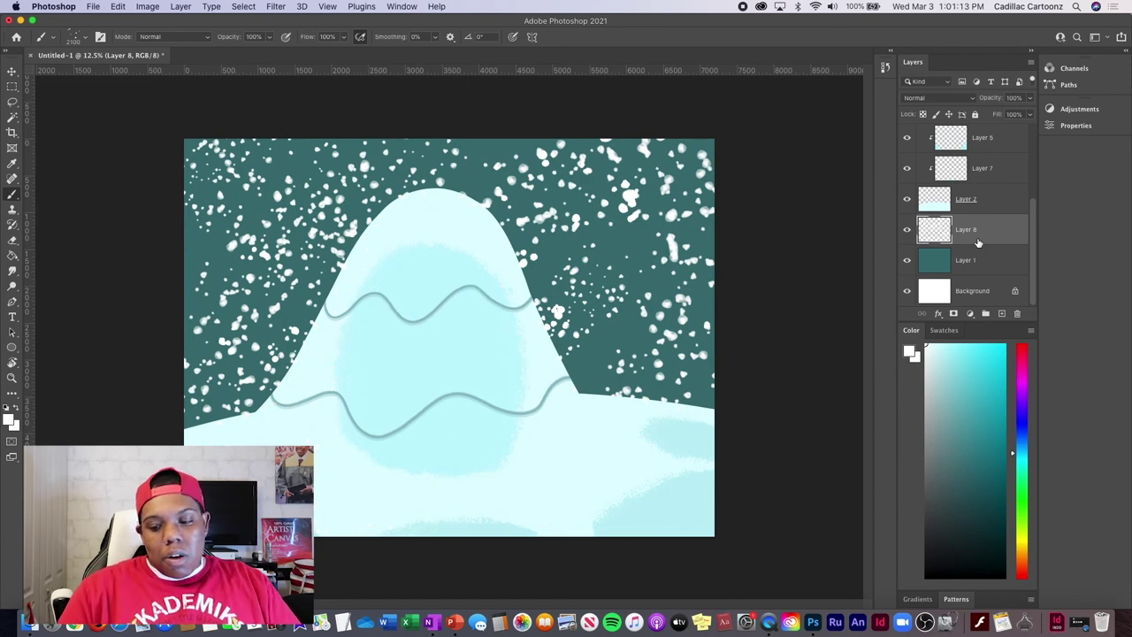